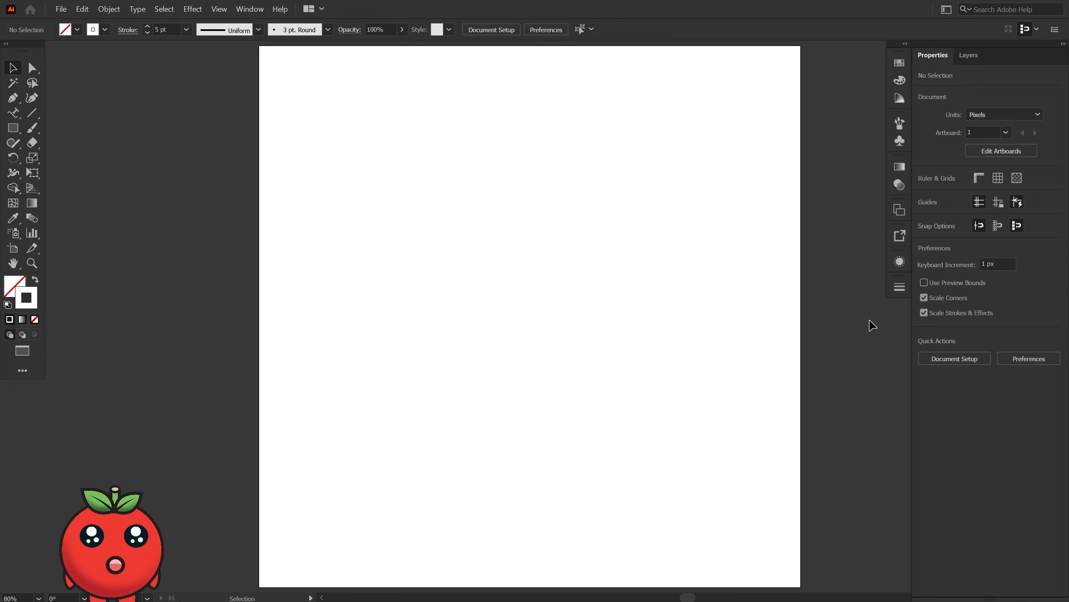
Float the Stroke settings over the artboard and show their full set of options.
left_click(900, 287)
mouse_move(835, 283)
left_mouse_down()
mouse_move(778, 288)
mouse_move(733, 253)
left_mouse_up()
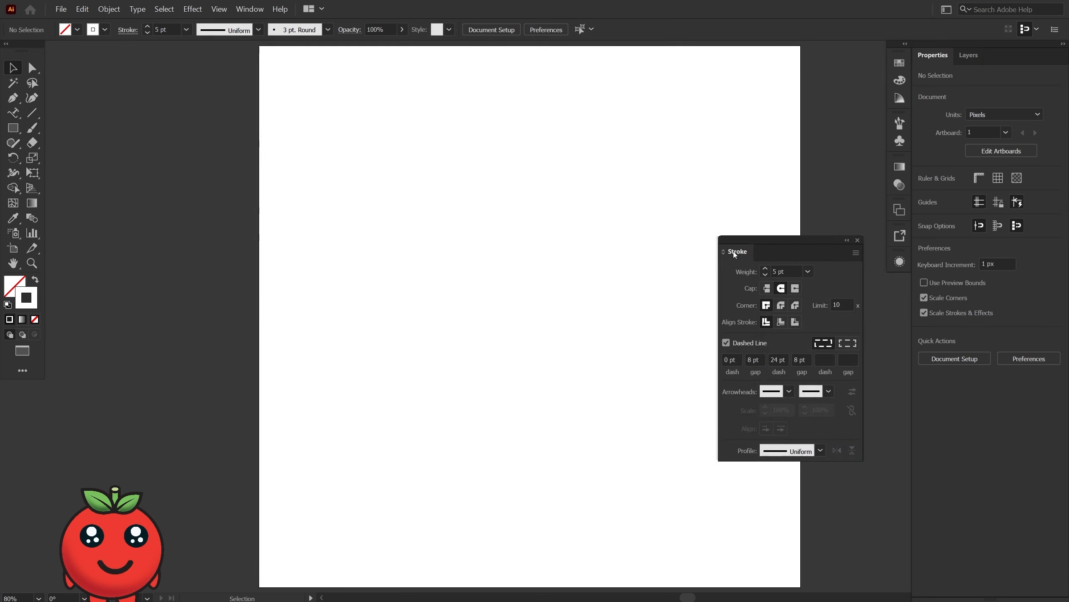
left_click(854, 254)
left_click(876, 256)
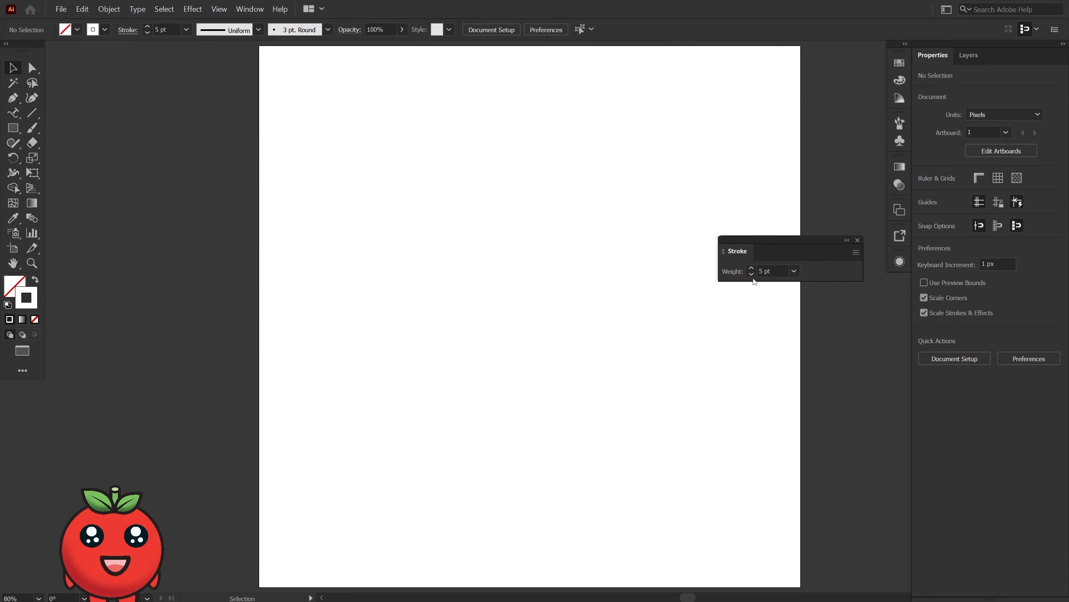
left_click(856, 255)
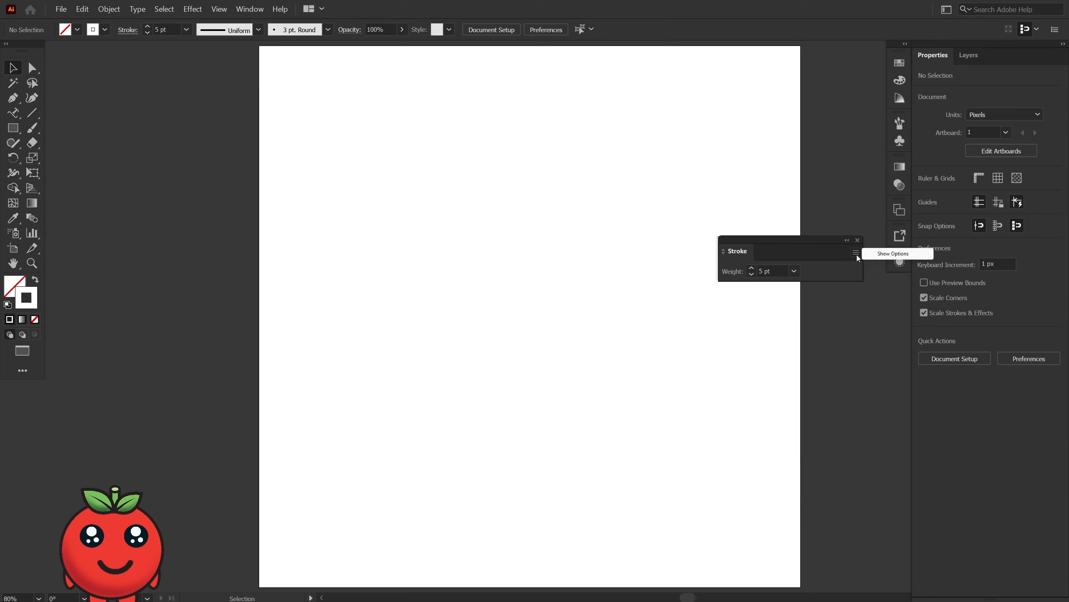
left_click(885, 258)
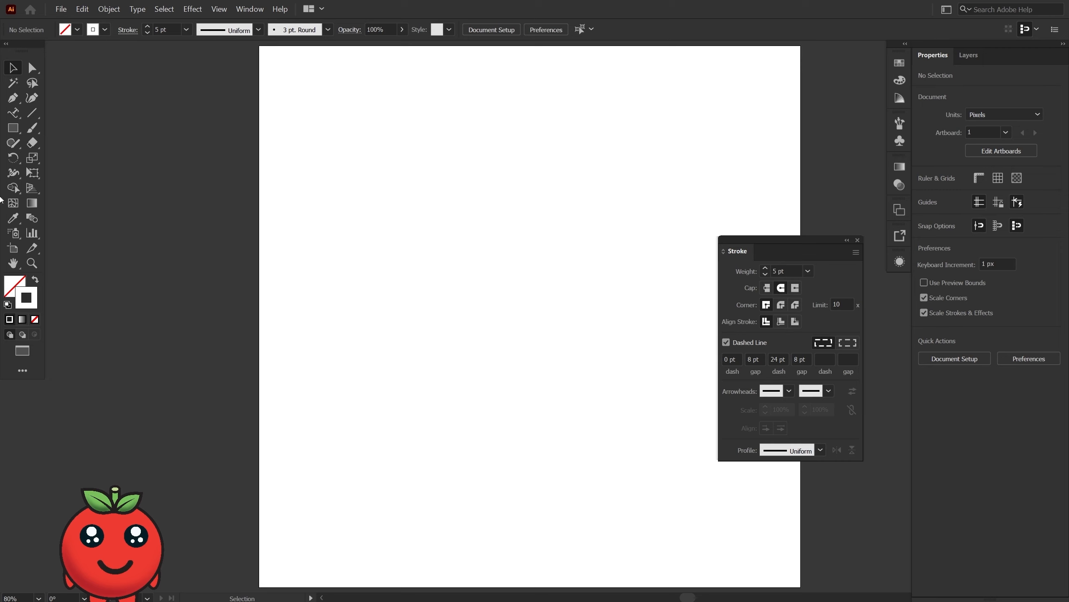
Draw a square about 571 px wide on the artboard.
left_click(12, 127)
left_click_drag(300, 150, 587, 436)
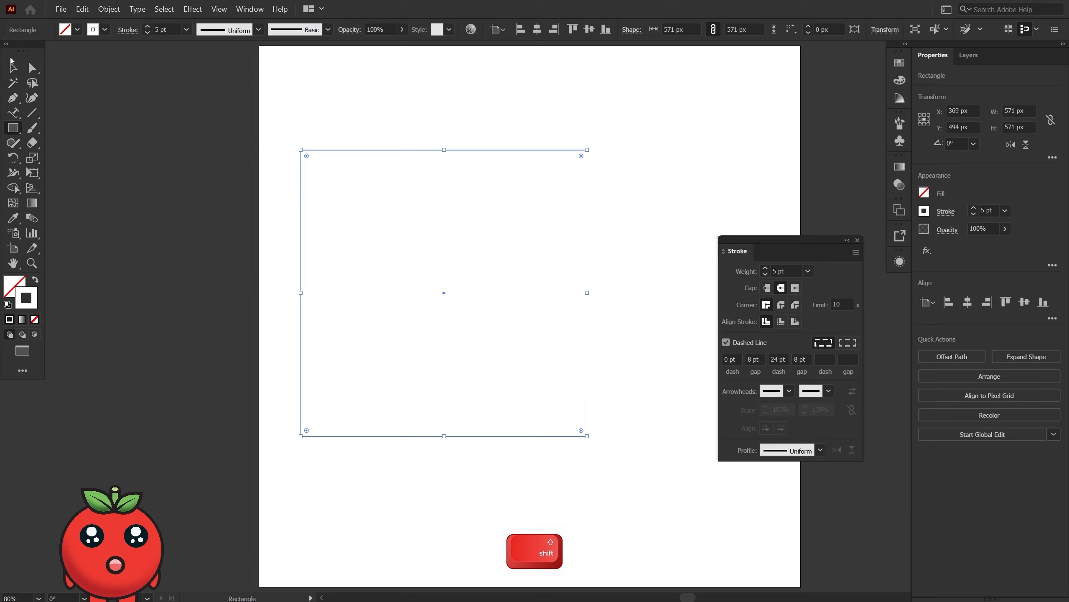
left_click(13, 67)
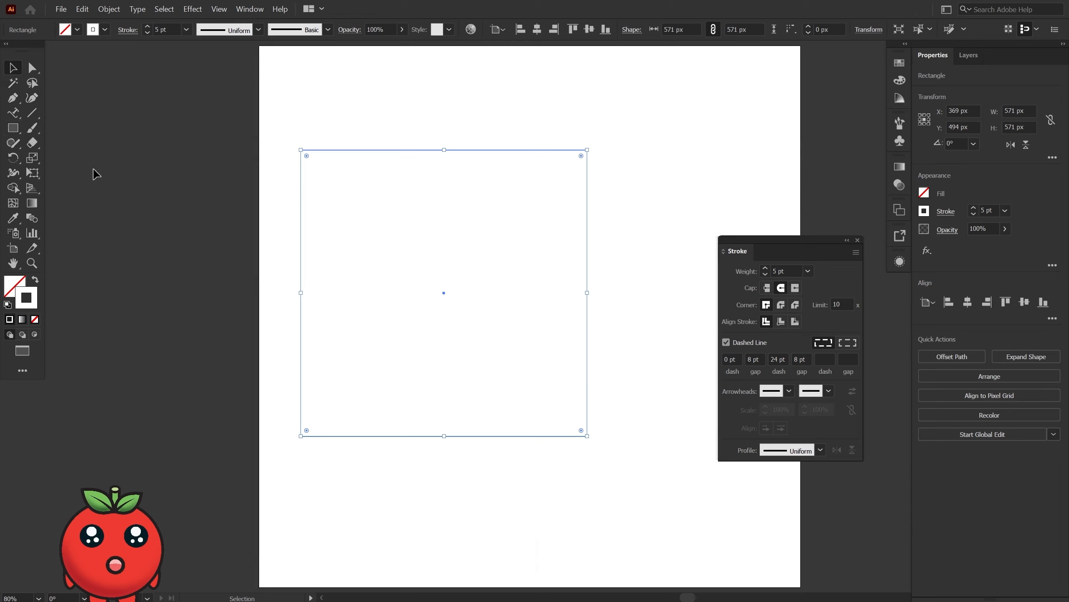
Give the square a solid red stroke with a weight of 48 pt and no dashes.
left_click(766, 268)
left_click(766, 268)
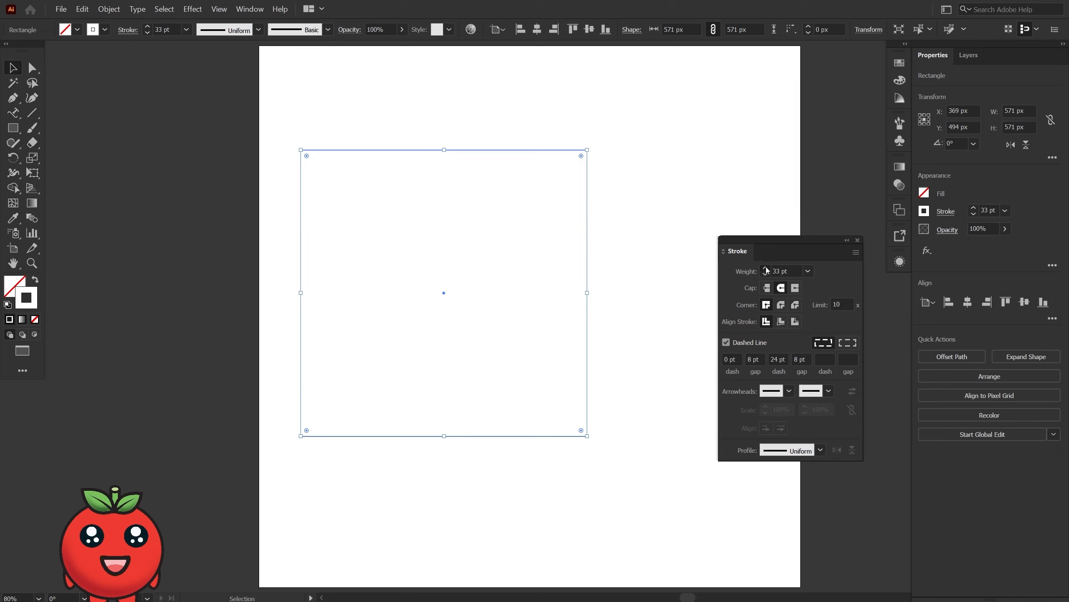
left_click(766, 268)
double_click(36, 295)
left_click(686, 236)
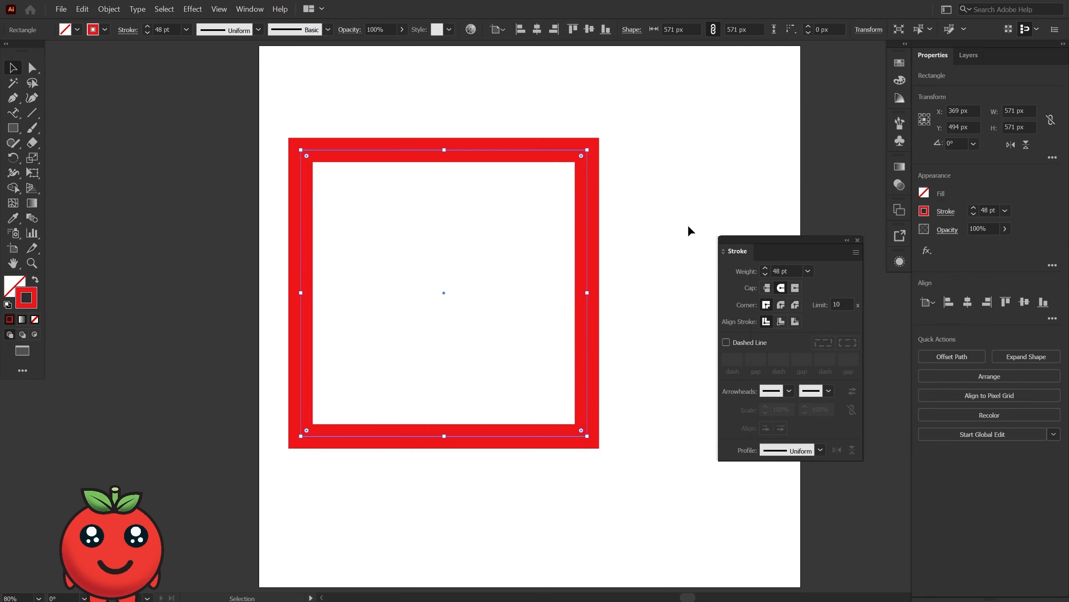
left_click(664, 253)
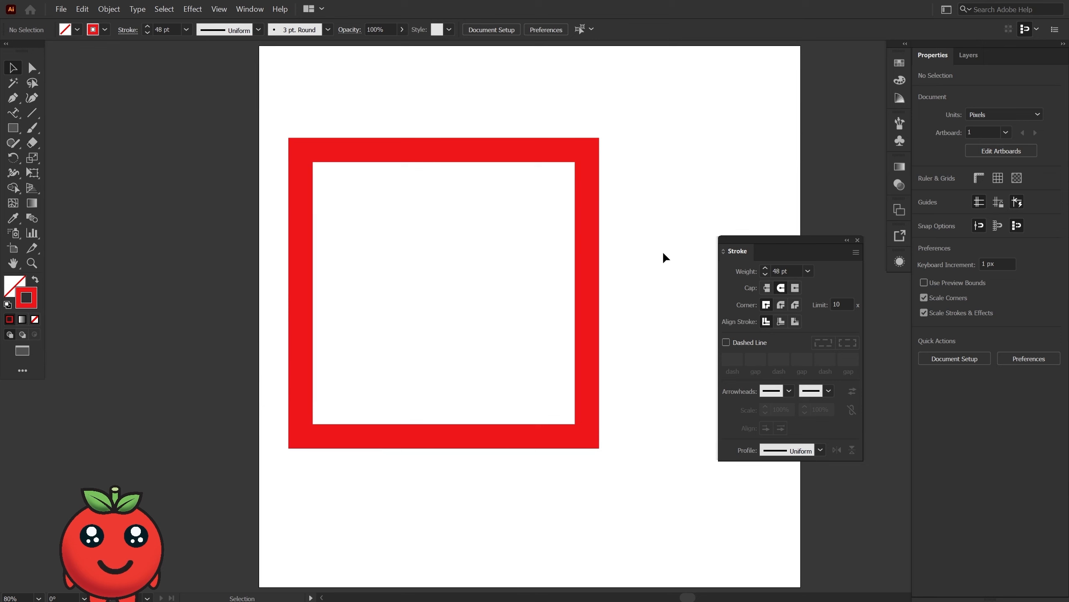
Reduce the square's stroke weight to 22 pt.
left_click(590, 266)
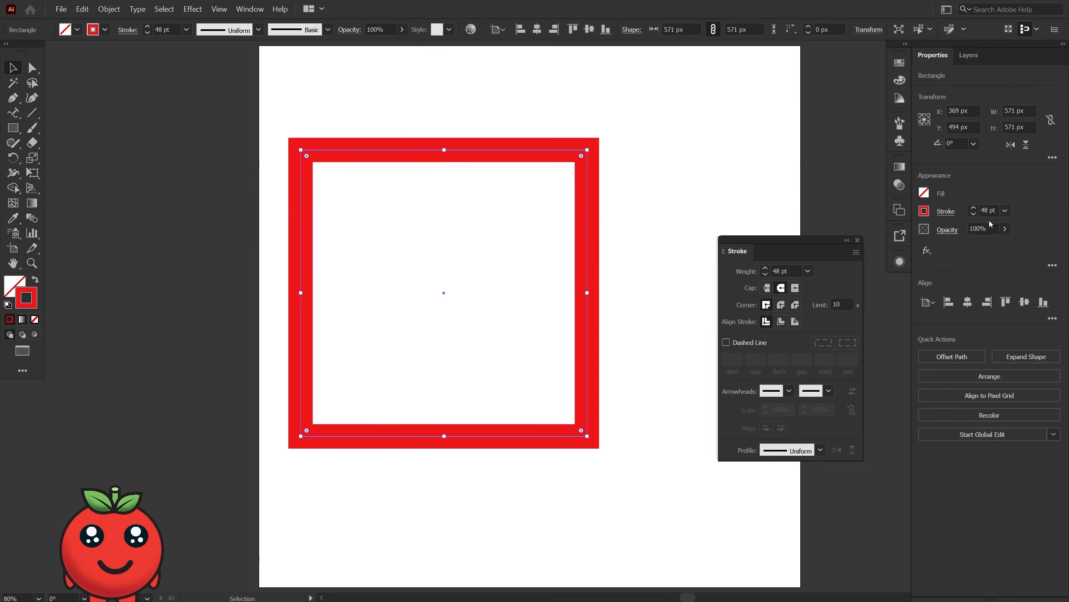
left_click(973, 213)
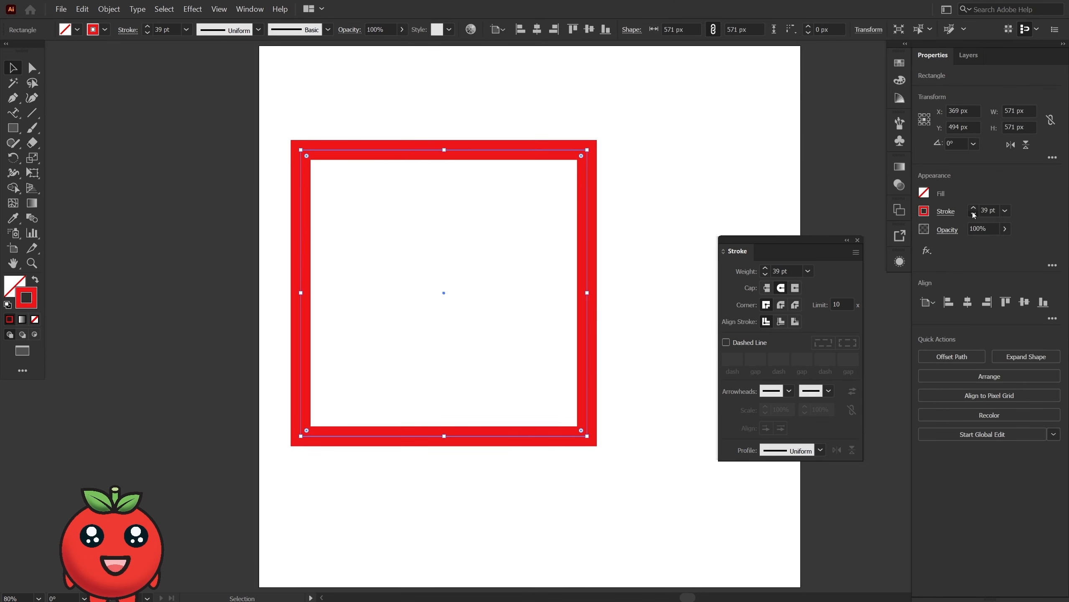
left_click(973, 213)
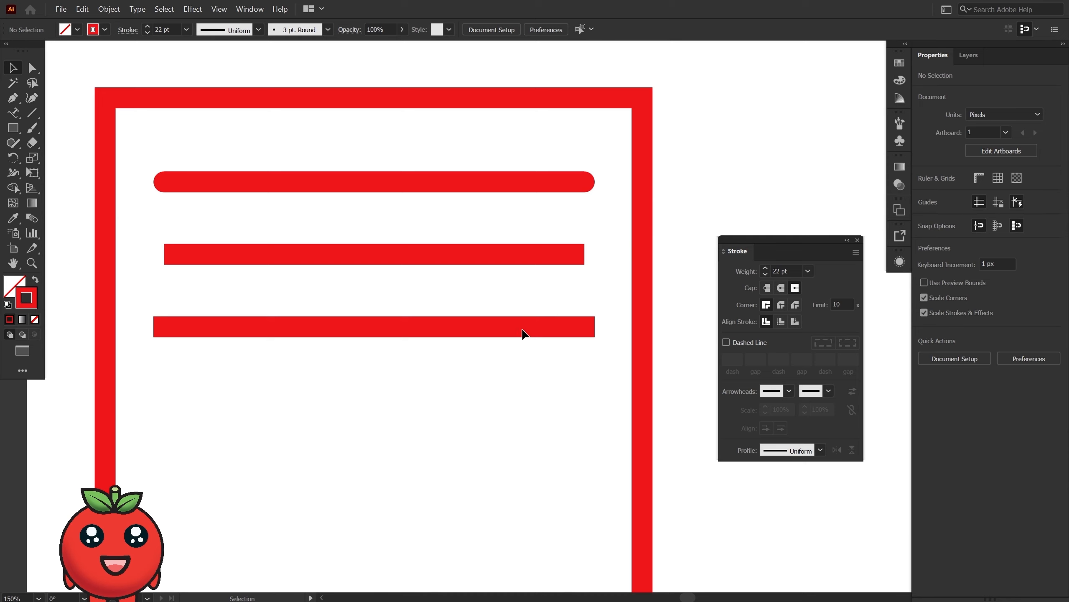
Examine the end caps of the three horizontal lines and select all three to compare where their paths end.
scroll(556, 290, "up", 2)
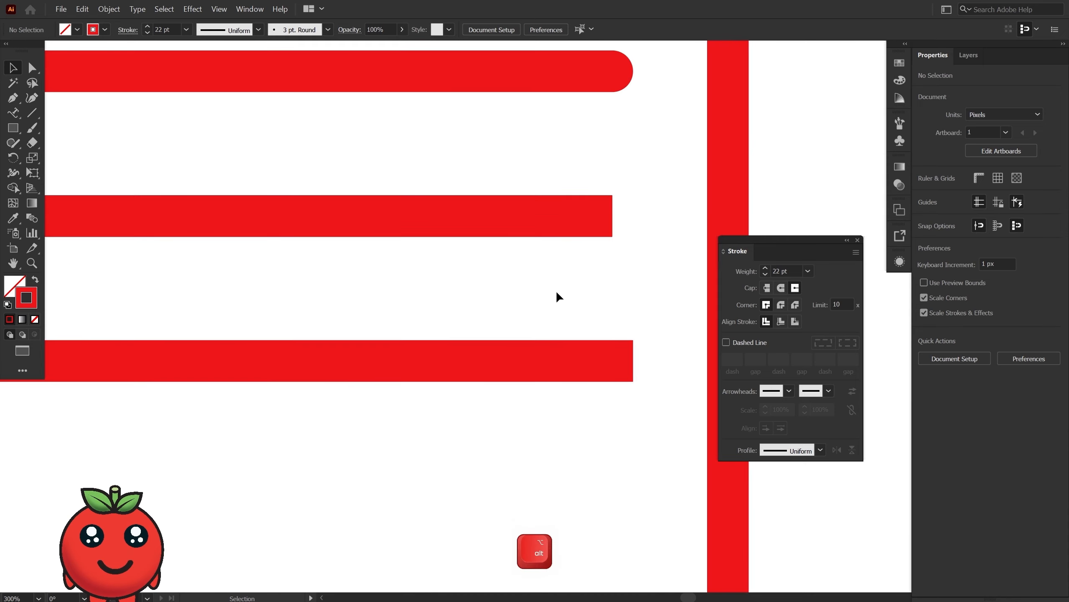
left_click_drag(572, 214, 566, 284)
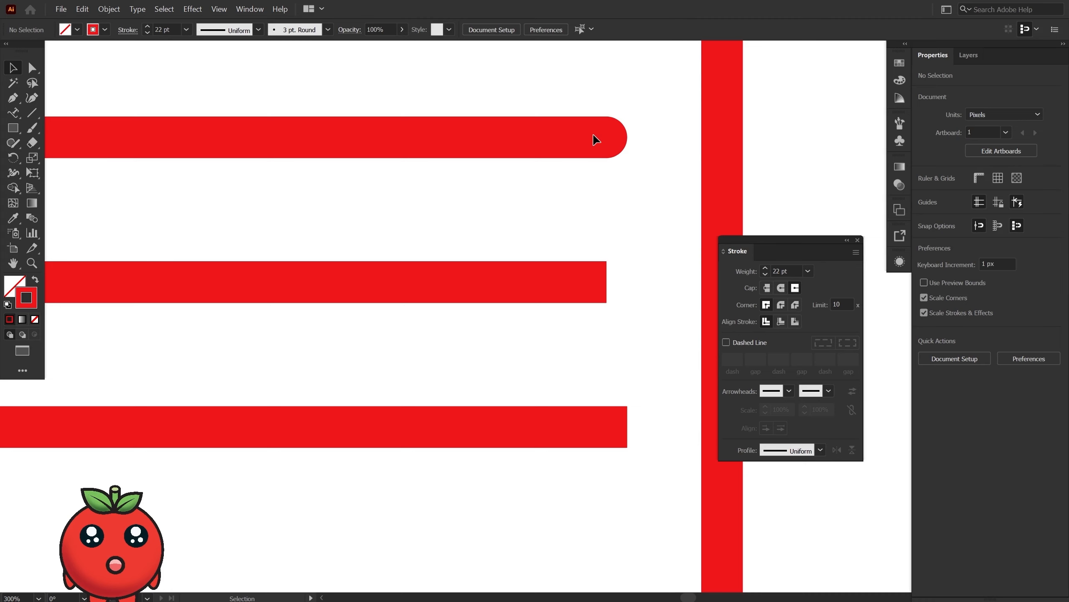
scroll(596, 140, "down", 4)
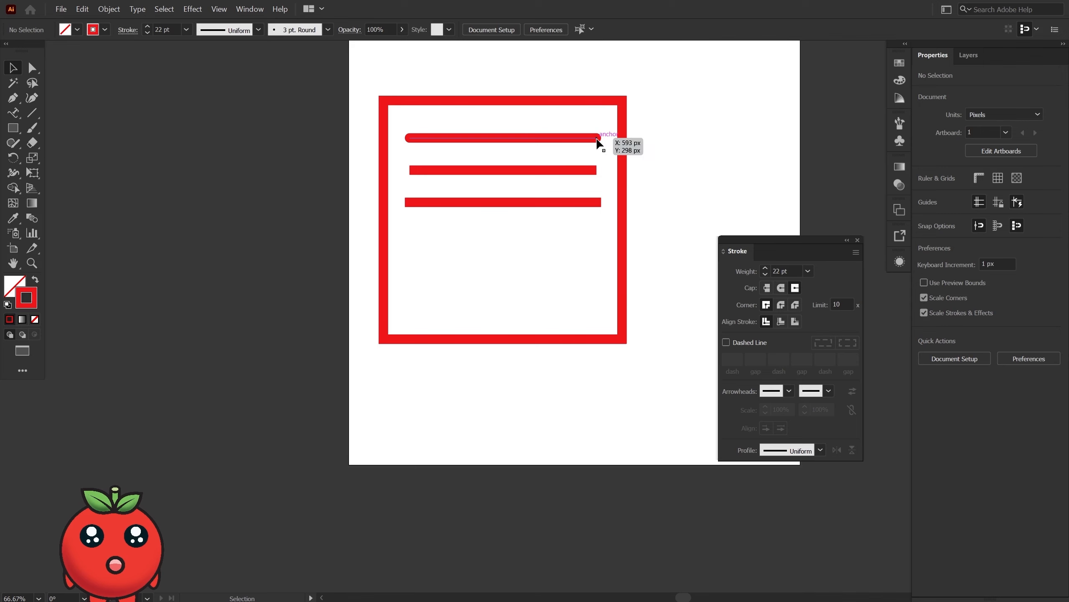
scroll(597, 143, "up", 4, "alt")
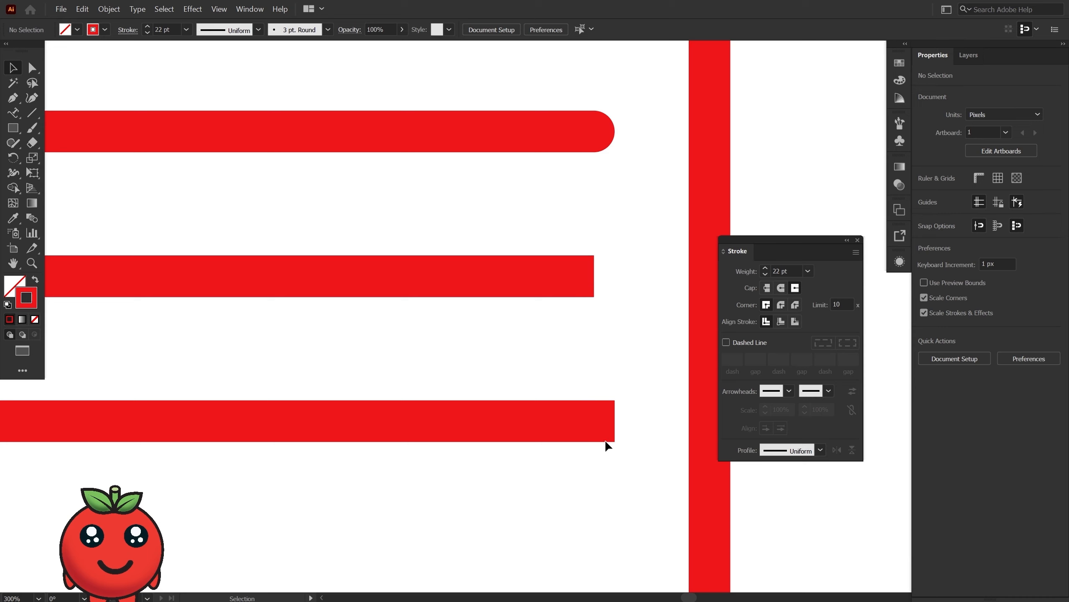
left_click(589, 426)
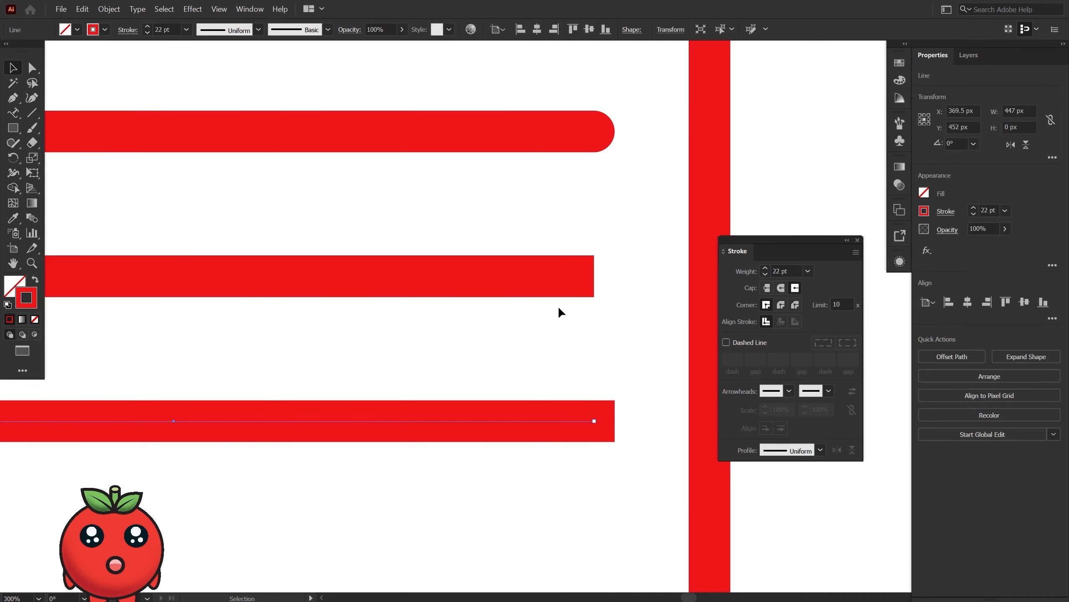
left_click(556, 279, "shift")
left_click(588, 134, "shift")
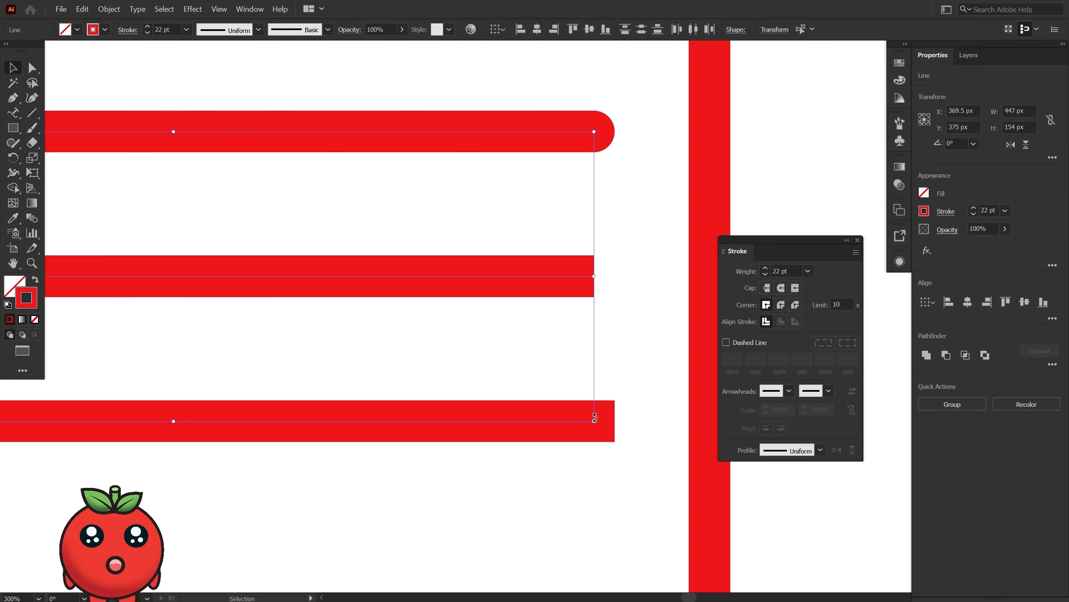
scroll(513, 312, "down", 1, "alt")
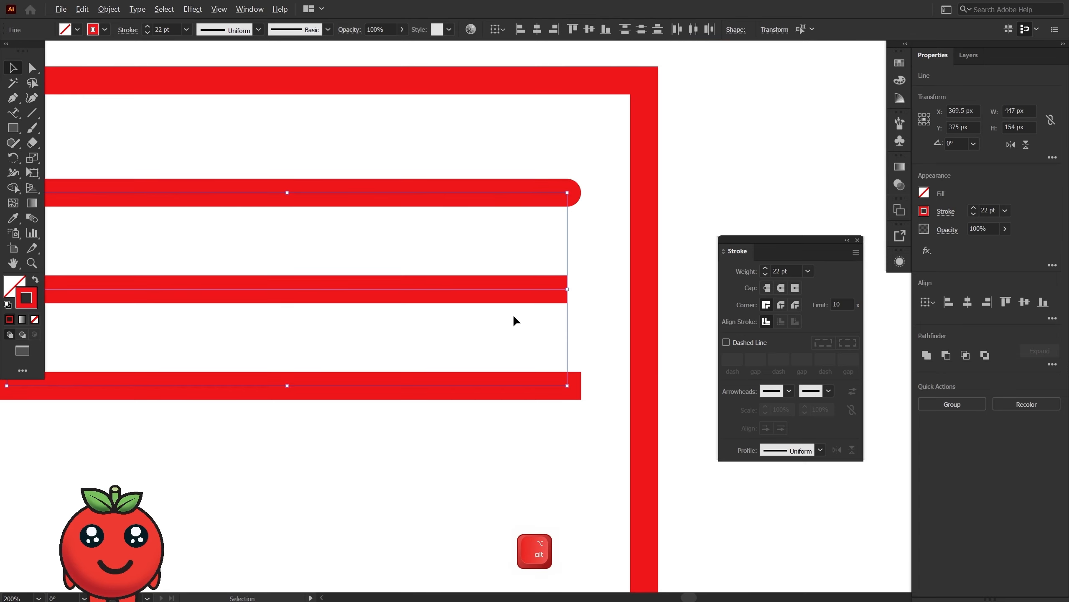
Draw an open zigzag path with five anchor points above the square using the Pen tool.
key("space")
left_click_drag(538, 102, 575, 177)
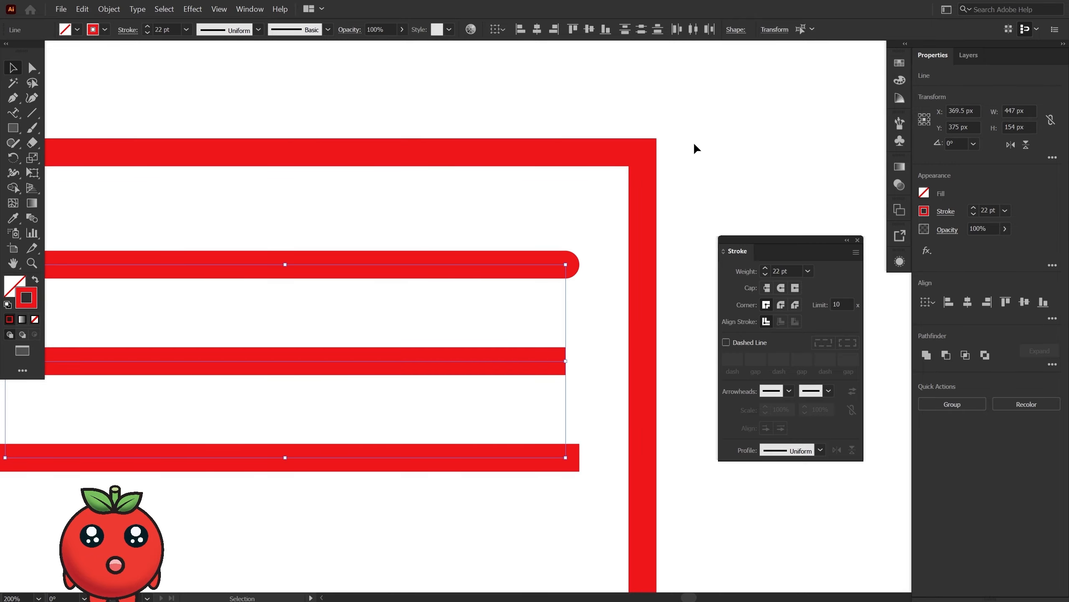
key("space")
left_click_drag(704, 136, 628, 234)
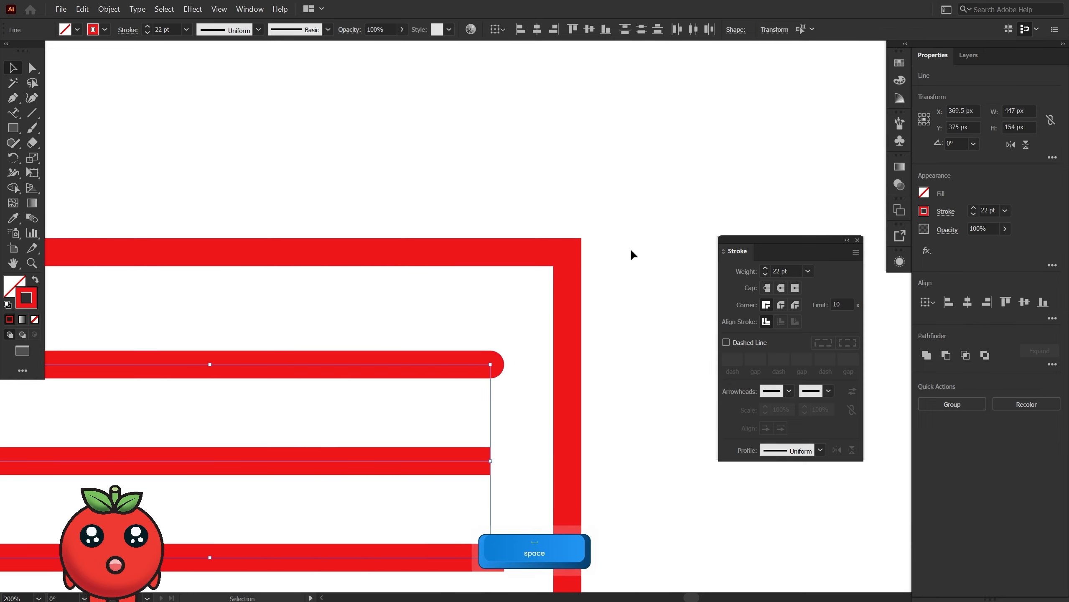
left_click(10, 100)
left_click(365, 56)
left_click(292, 148)
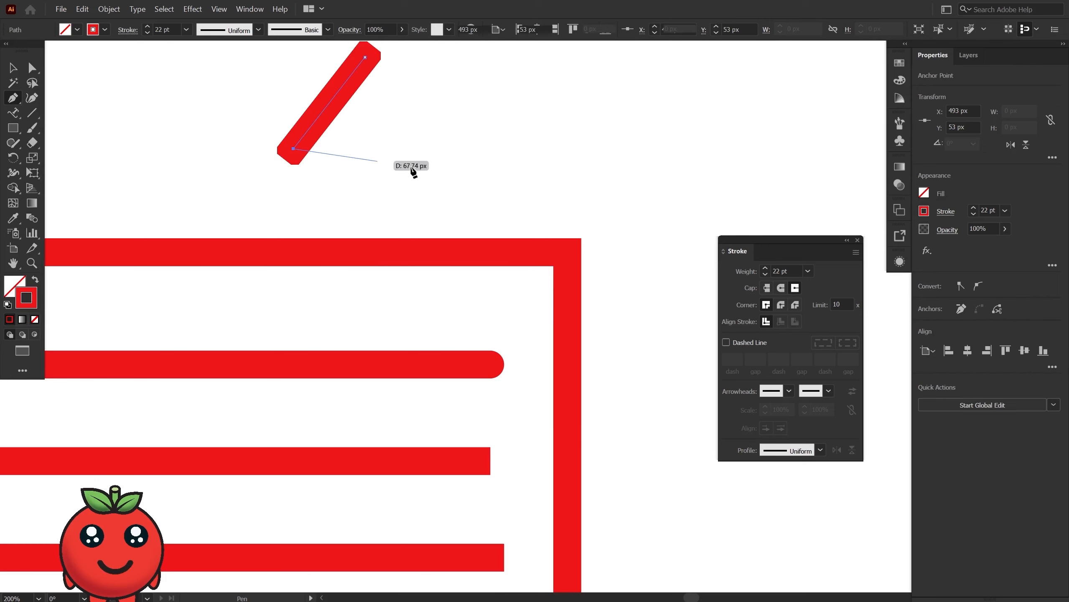
left_click(536, 178)
left_click(589, 82)
left_click(700, 199)
left_click(13, 69)
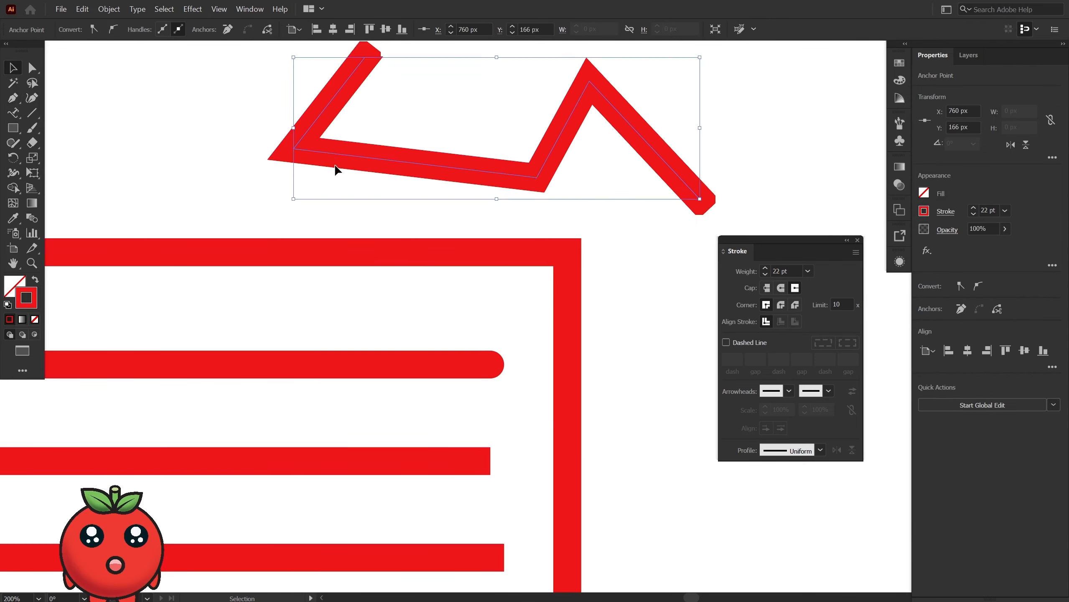
Select the square and the zigzag path, try Round Join on their corners, and switch them to Bevel Join.
left_click(569, 271)
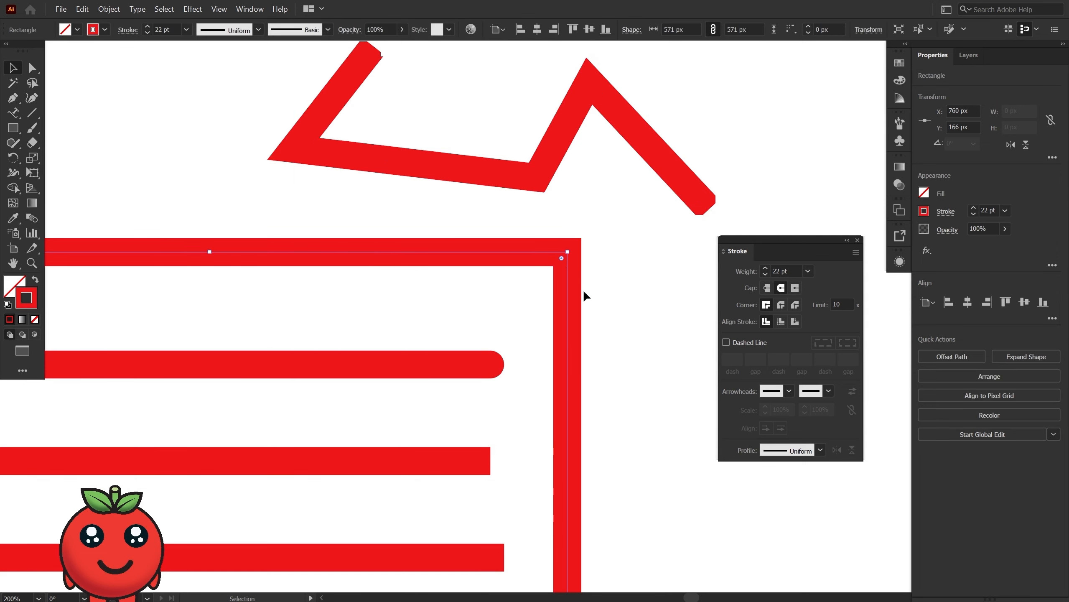
left_click(513, 174, "shift")
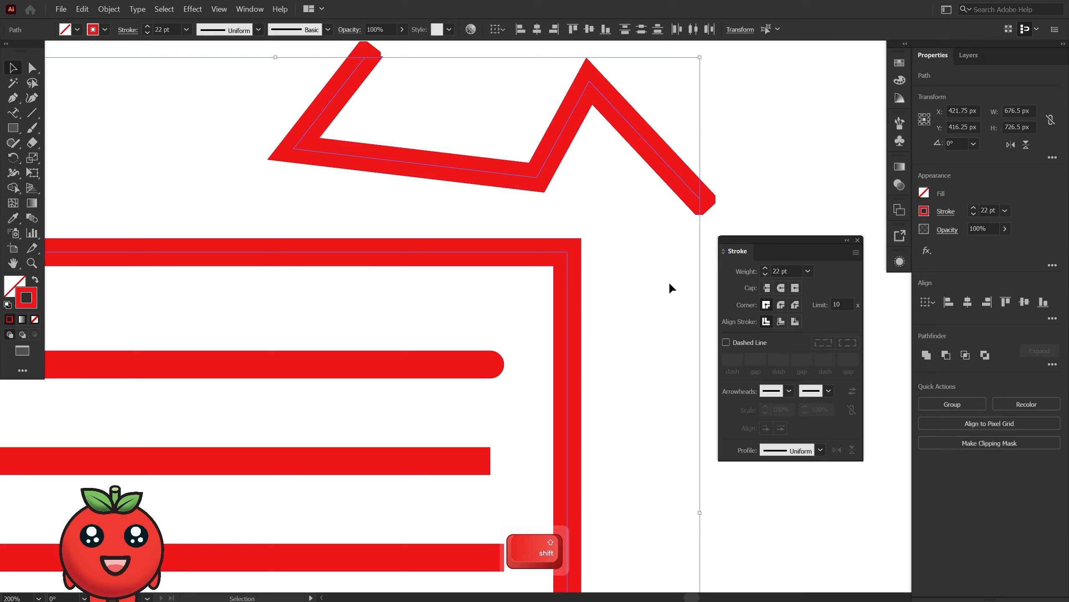
left_click(780, 304)
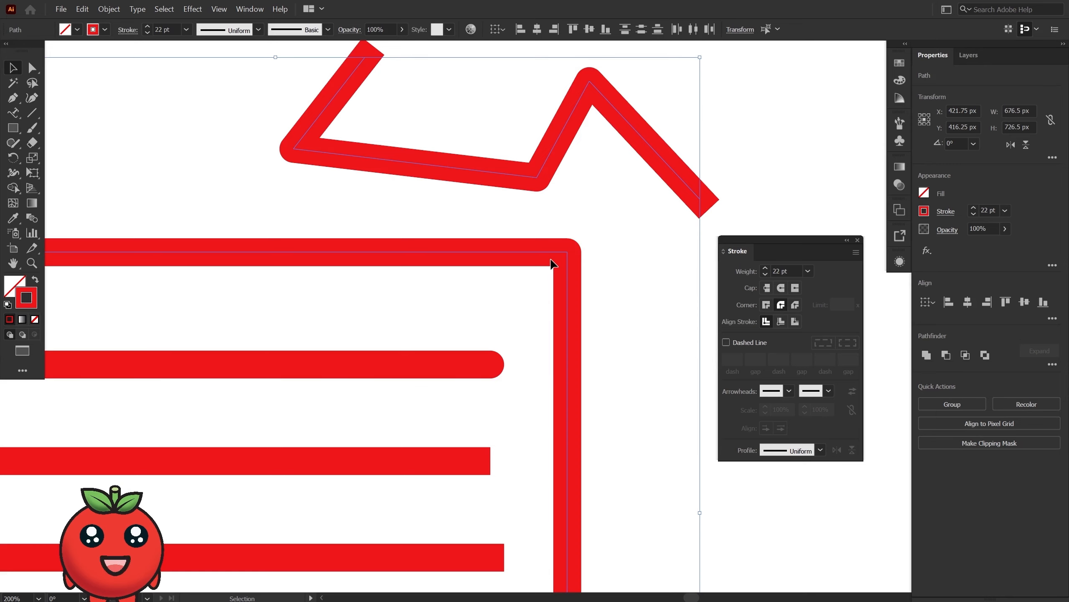
left_click(796, 305)
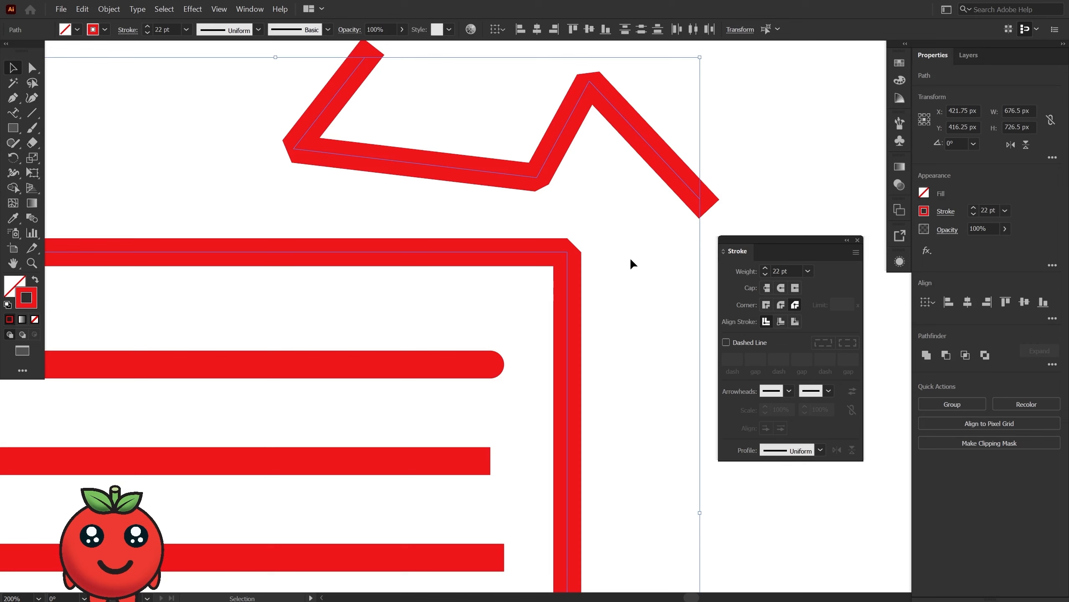
Try rounding the corners of both paths by about 43 px and by 16 px, undoing each change.
key("a")
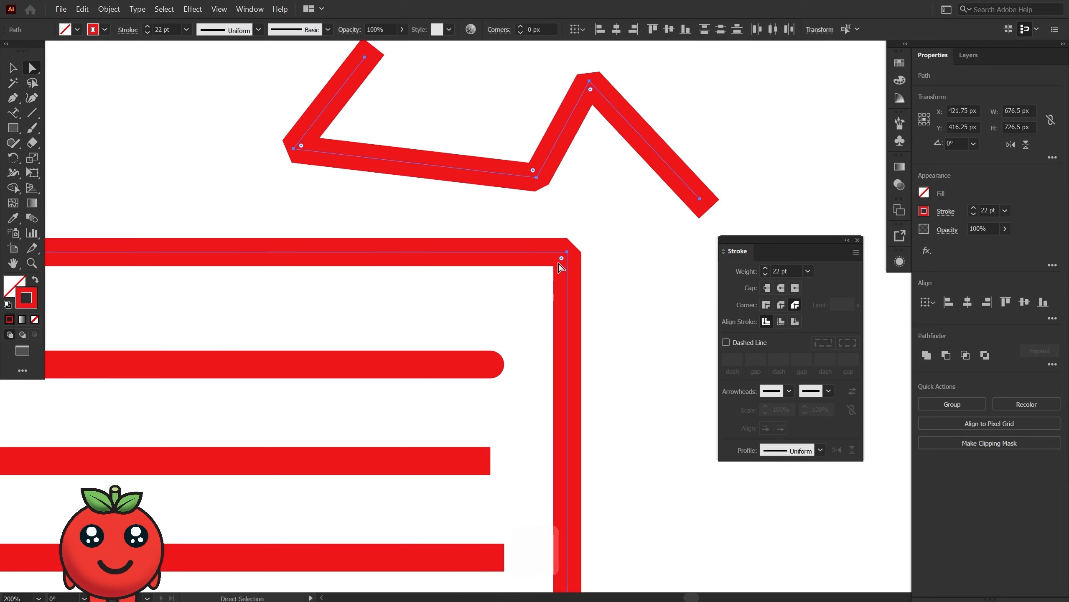
left_click_drag(563, 260, 512, 324)
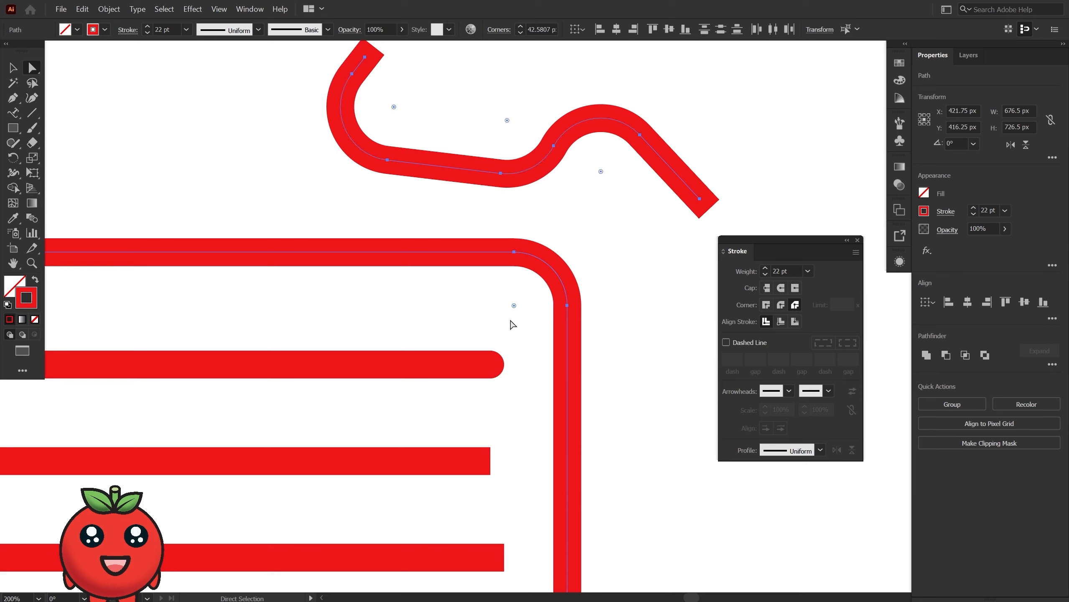
key("ctrl+z")
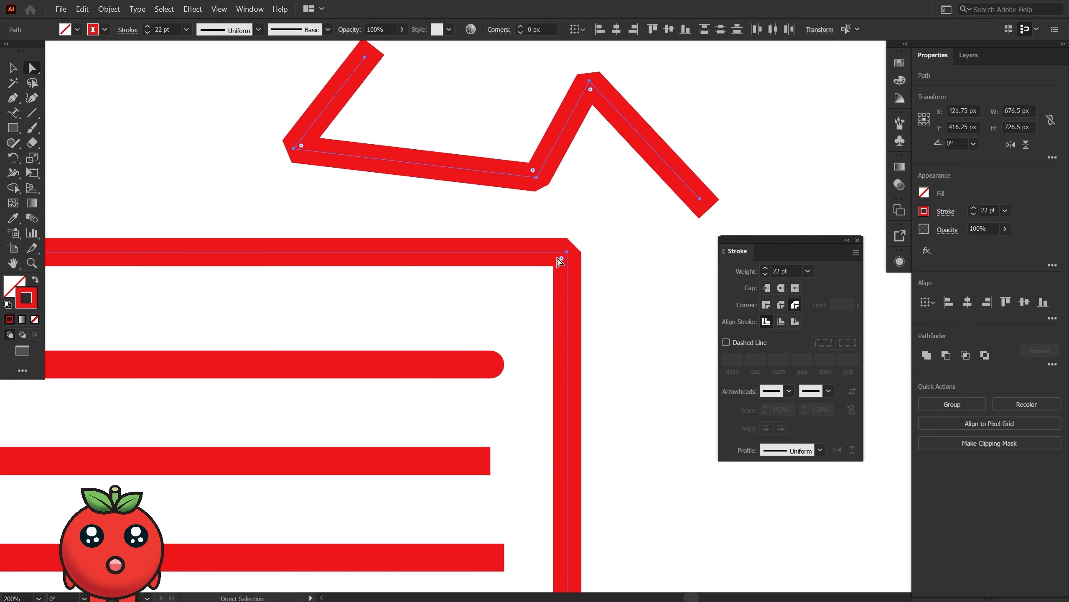
left_click_drag(561, 257, 550, 280)
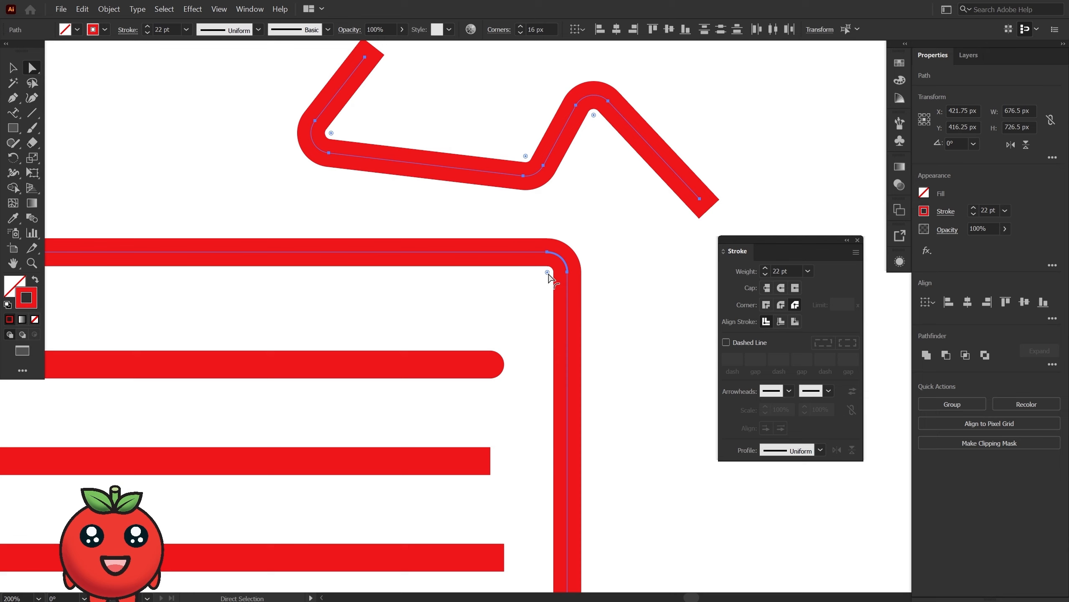
key("ctrl+z")
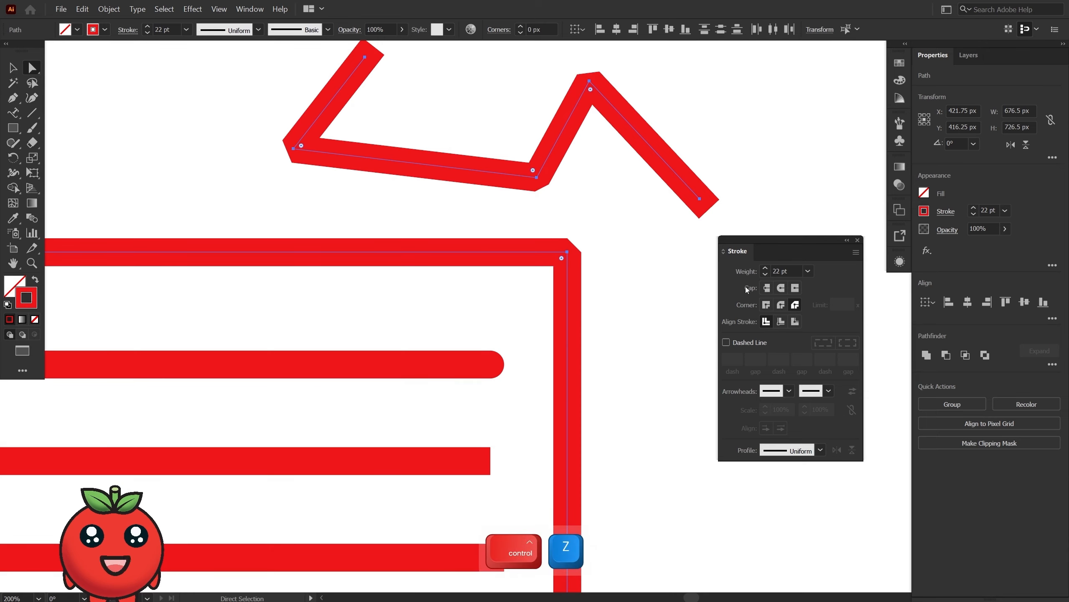
Set the corners of both paths to Round Join, try aligning the square's stroke inside, and switch it to outside.
left_click(781, 306)
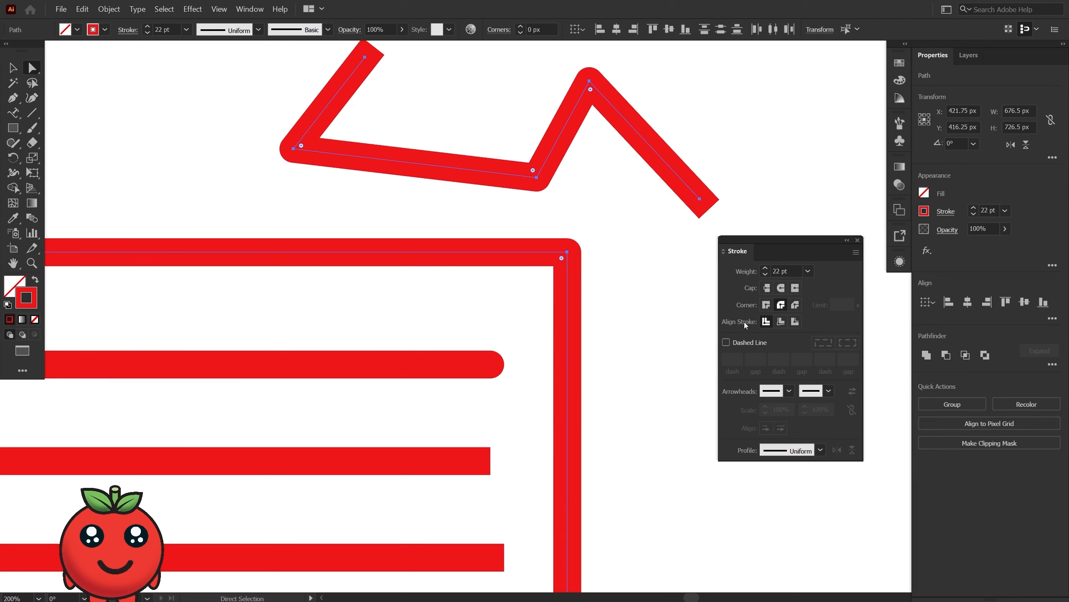
left_click(780, 321)
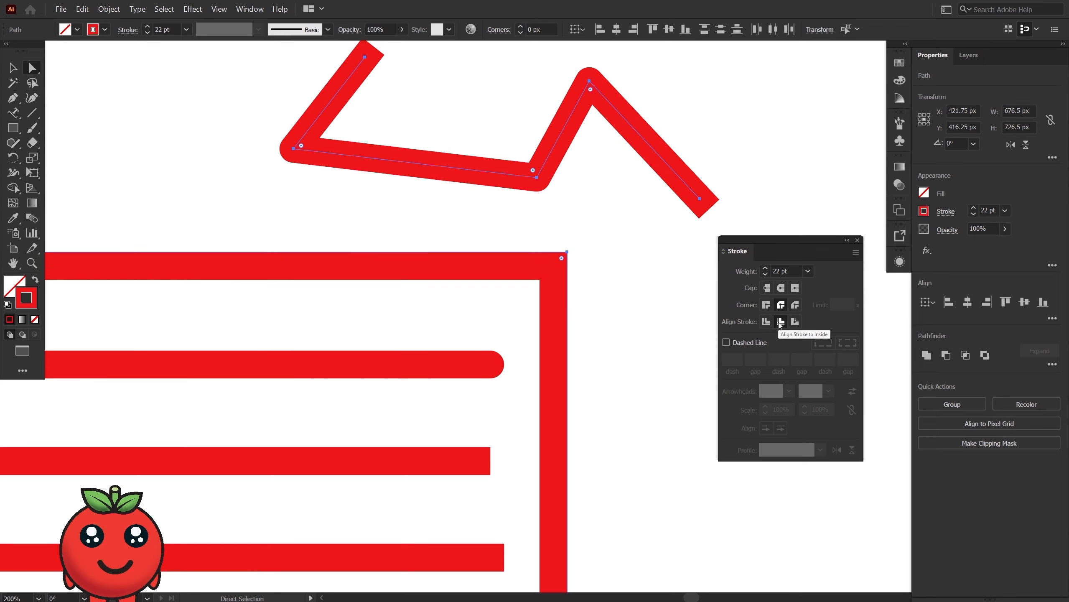
left_click(795, 322)
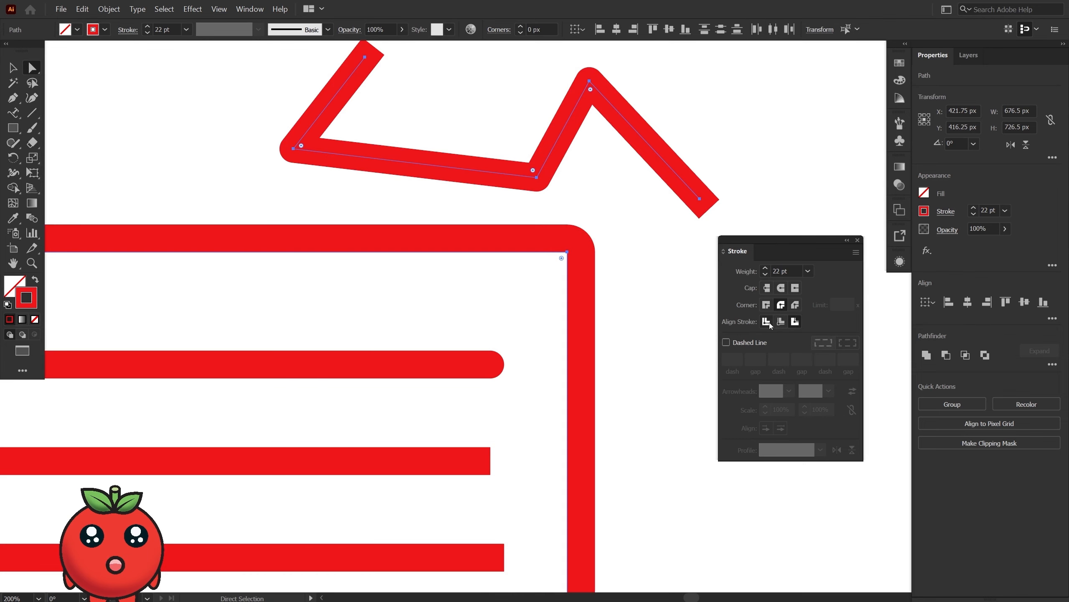
Try center and inside alignment for the square's stroke, and return it to outside alignment.
left_click(767, 321)
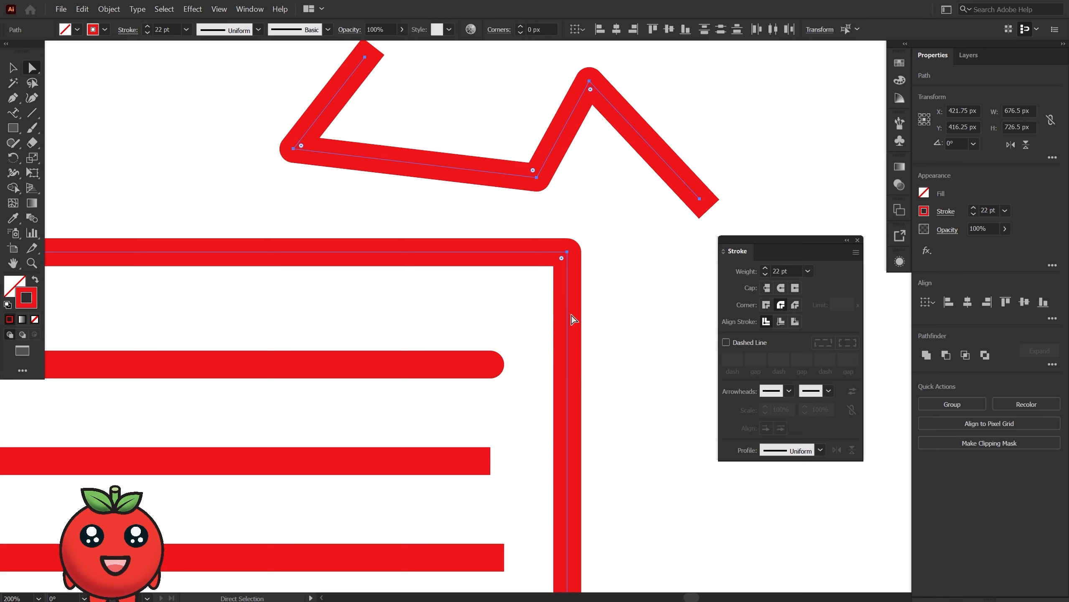
left_click(781, 322)
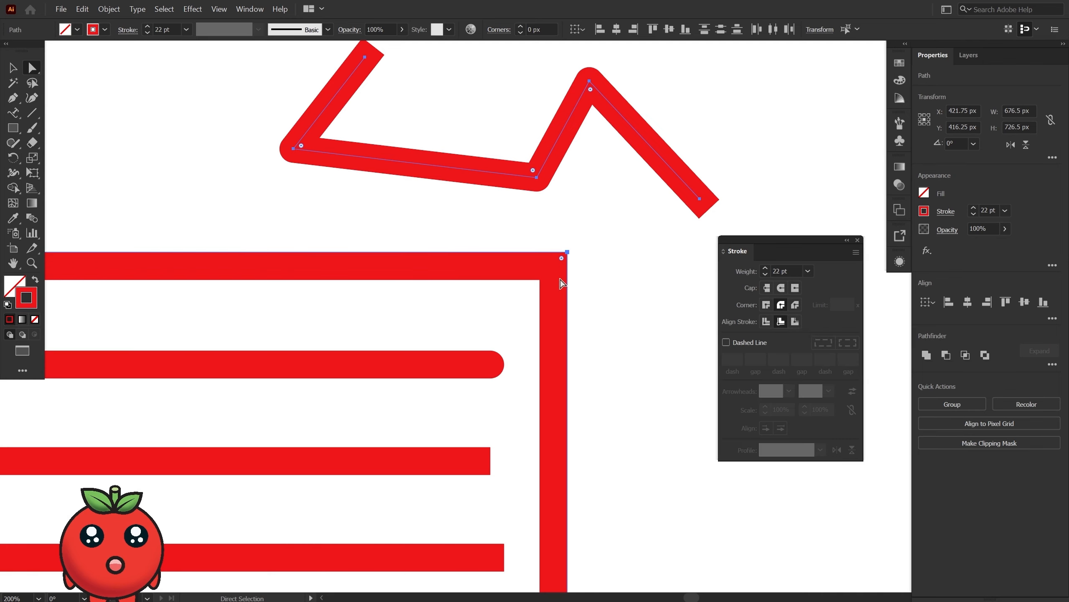
left_click(794, 322)
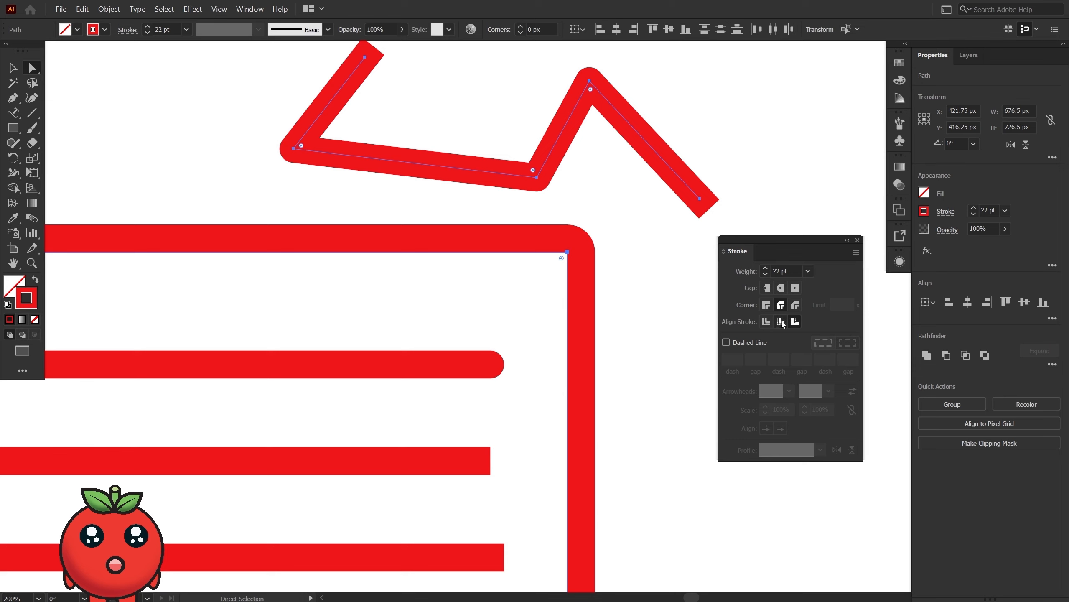
left_click(781, 321)
left_click(795, 321)
Select only the square and add two more strokes to its appearance.
left_click(12, 68)
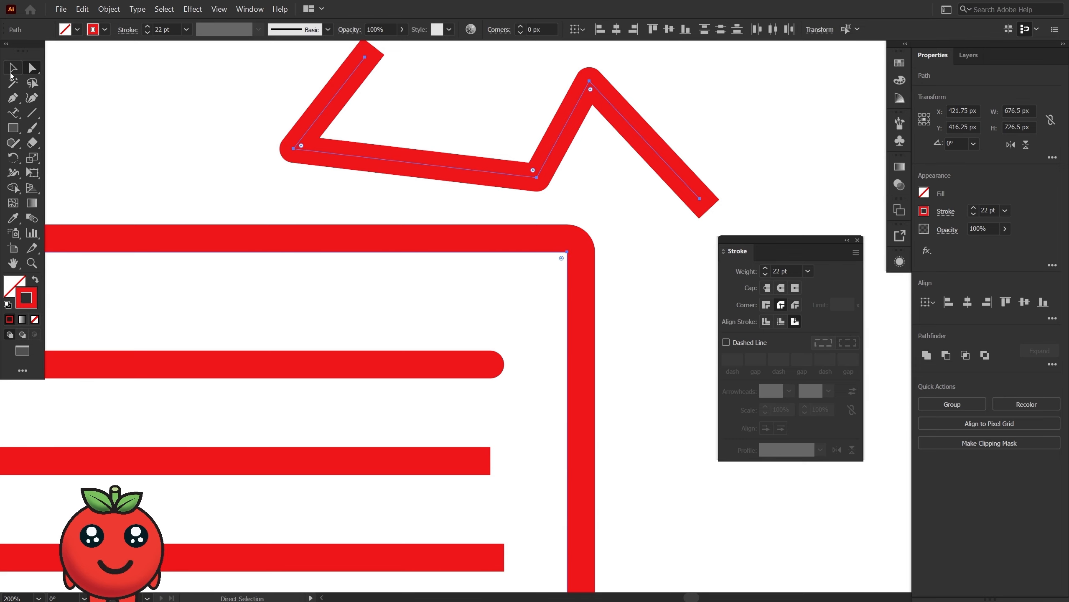
left_click(683, 224)
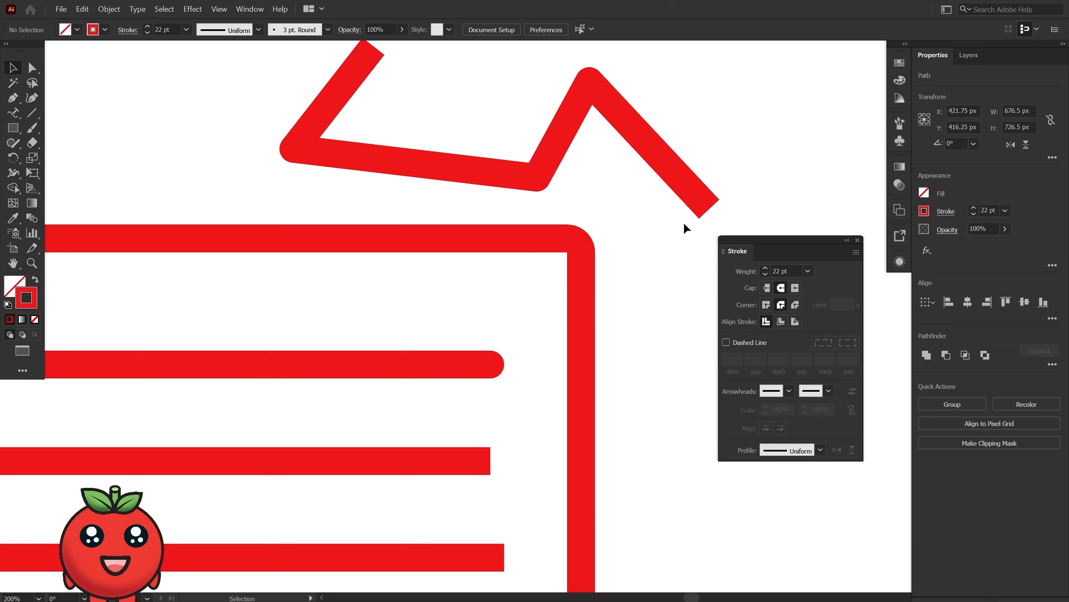
left_click(566, 250)
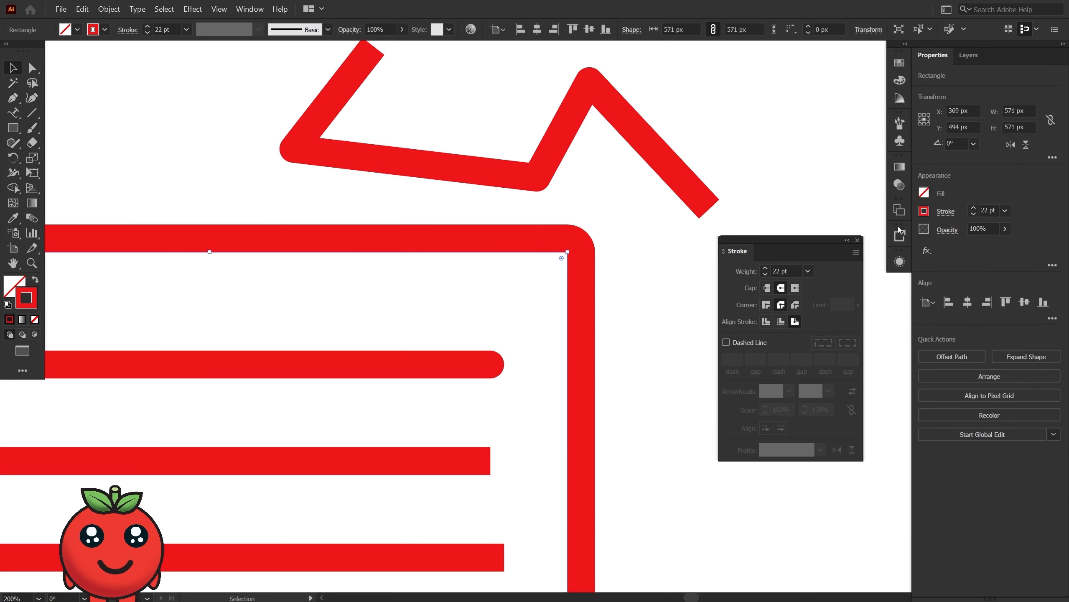
left_click(900, 261)
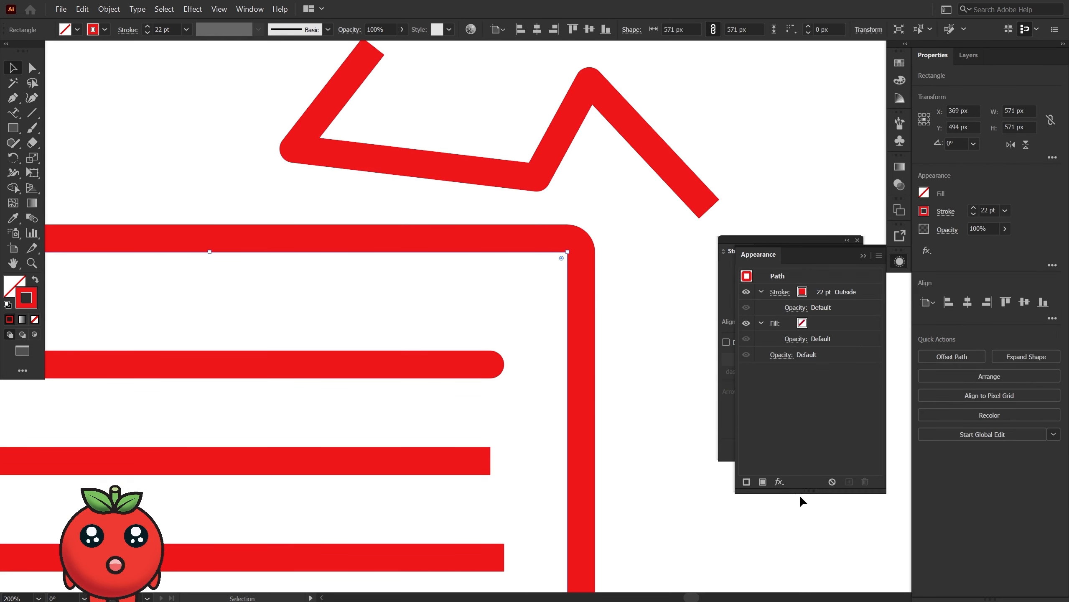
left_click(746, 481)
left_click(746, 481)
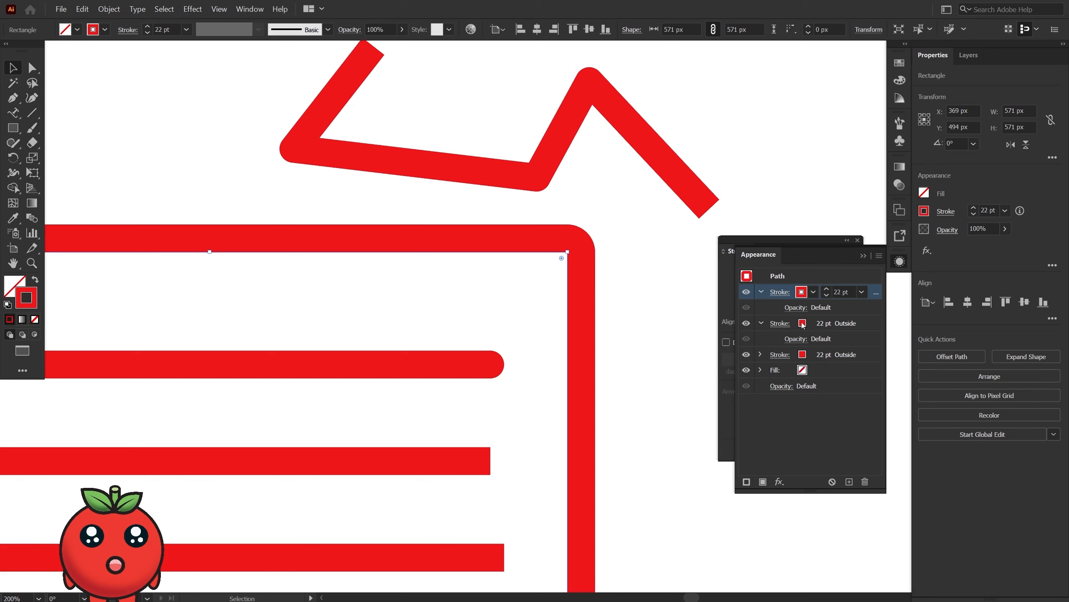
Color the square's uppermost stroke orange and its lowest stroke magenta.
left_click(801, 292)
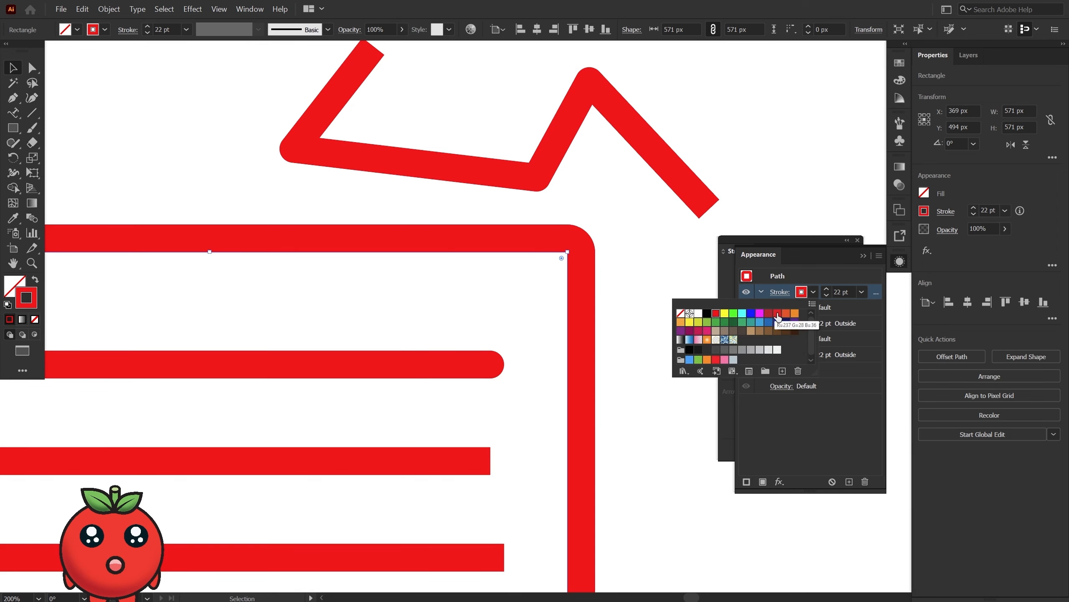
left_click(777, 314)
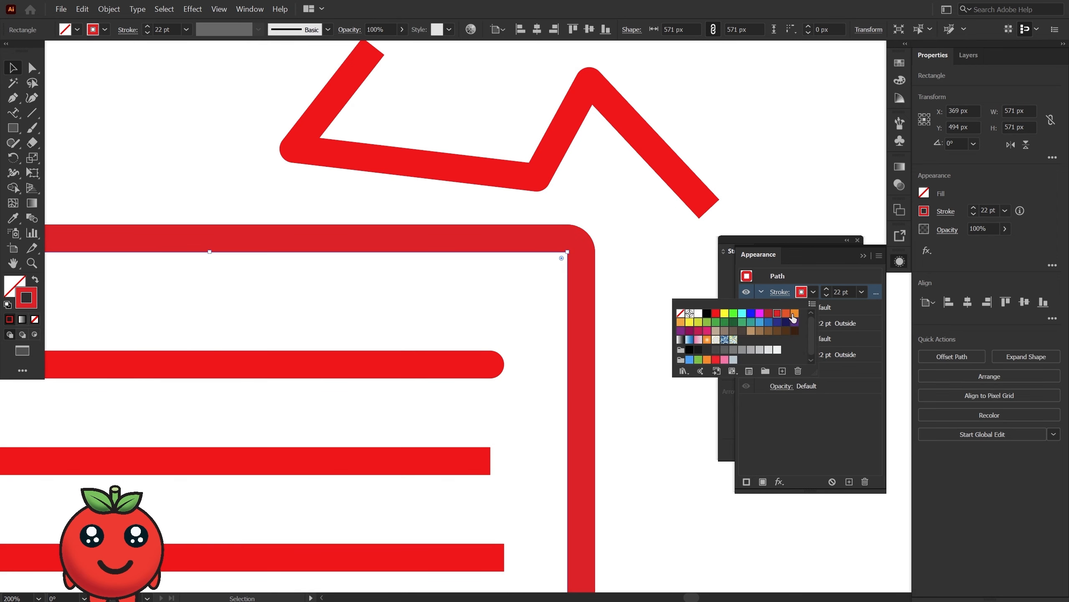
left_click(792, 315)
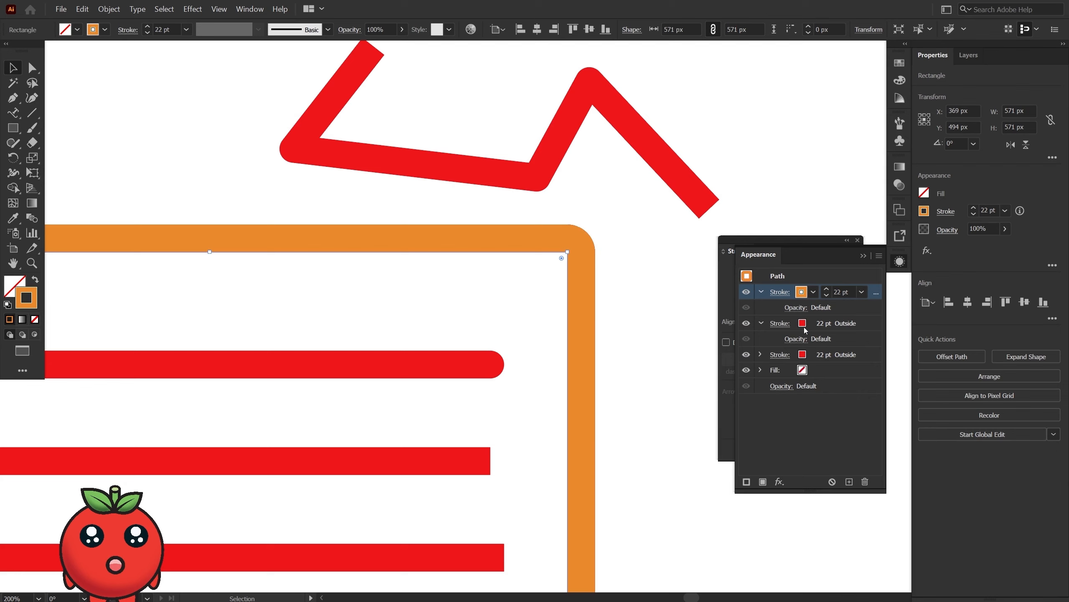
left_click(805, 327)
left_click(798, 358)
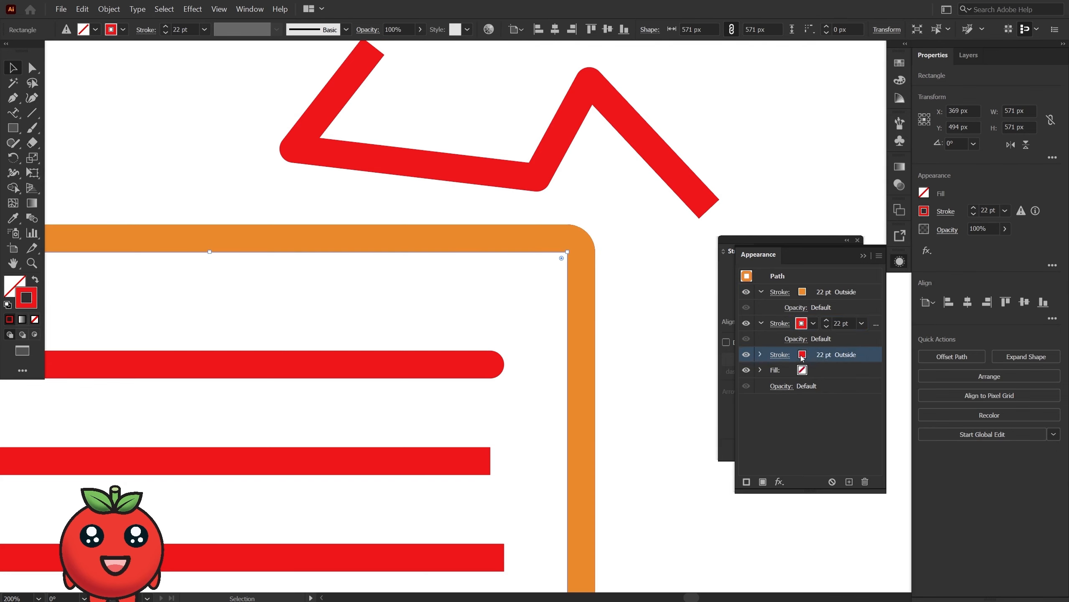
left_click(813, 354)
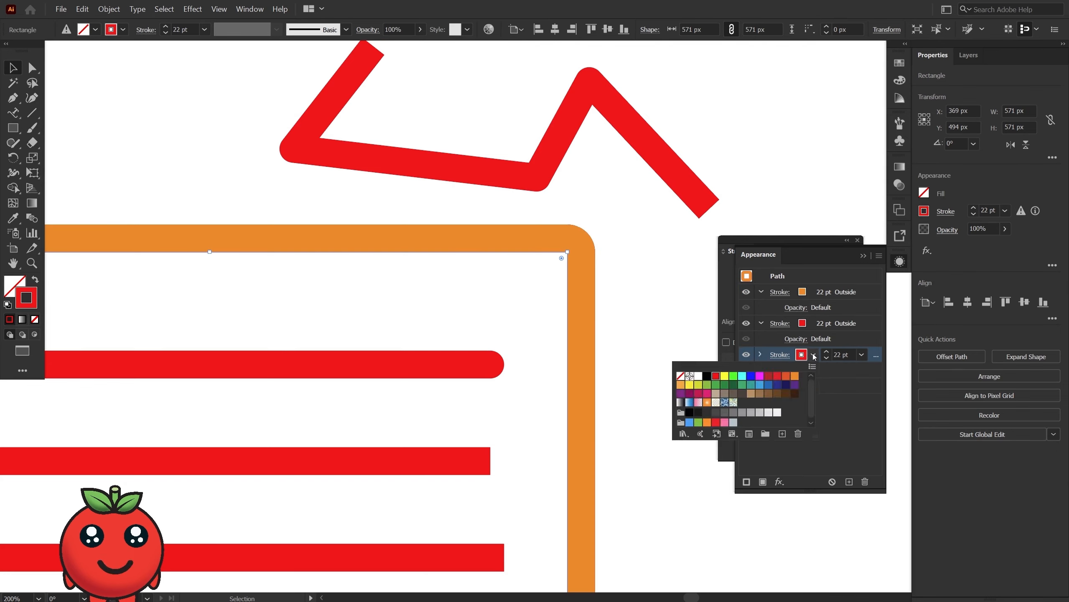
left_click(760, 376)
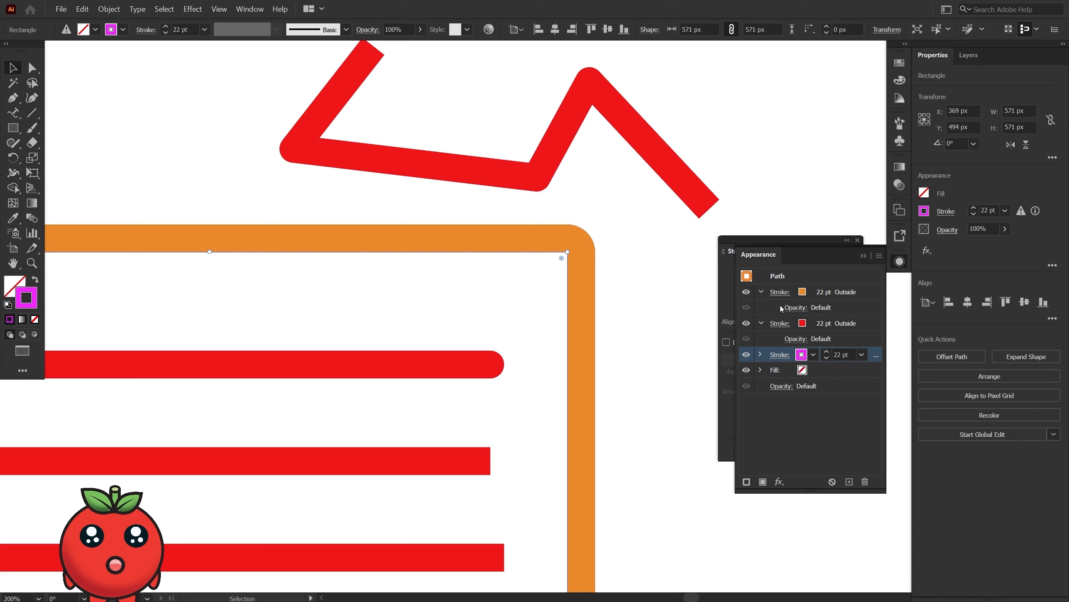
Align the square's orange stroke to the center and its magenta stroke to the inside.
left_click(780, 292)
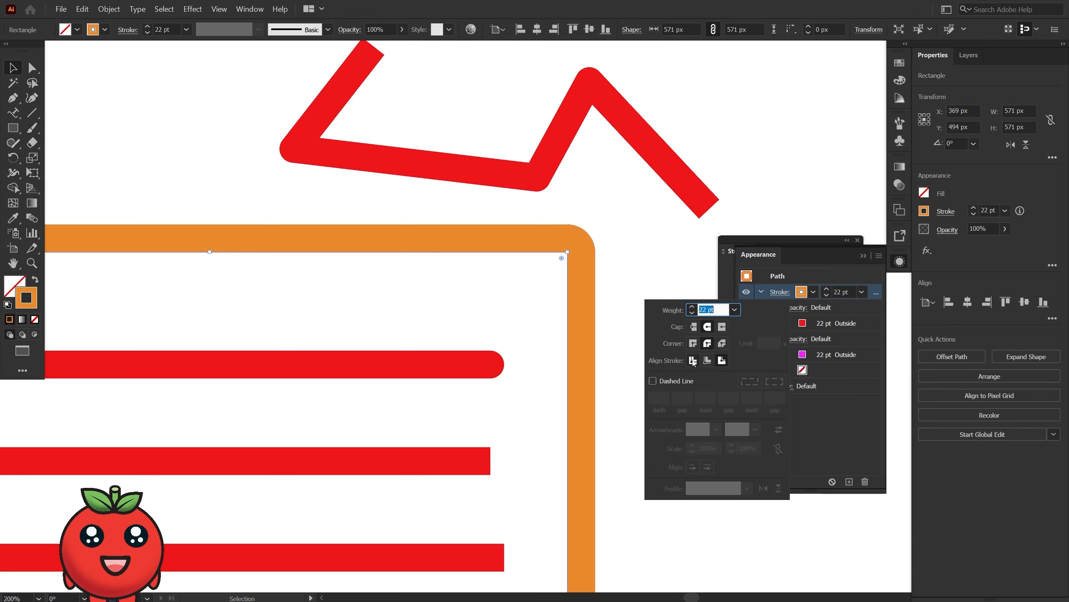
left_click(693, 360)
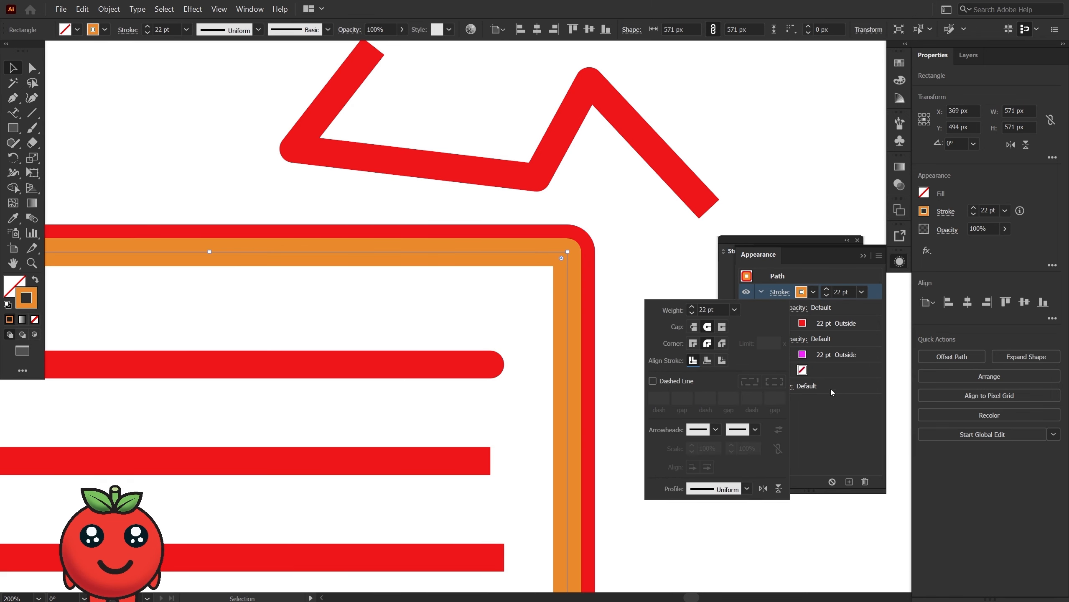
left_click(779, 355)
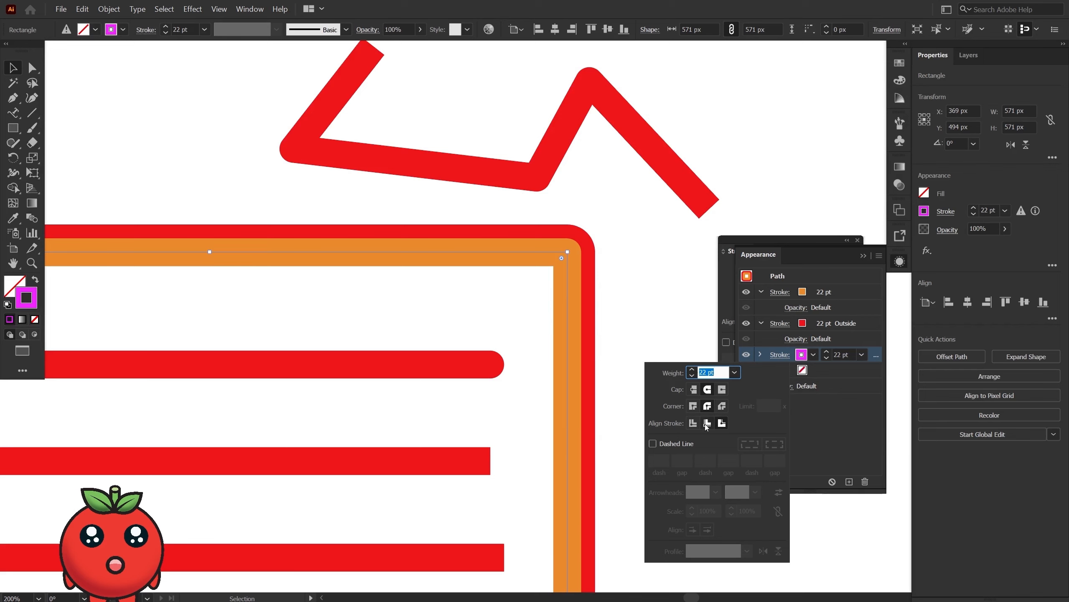
left_click(707, 422)
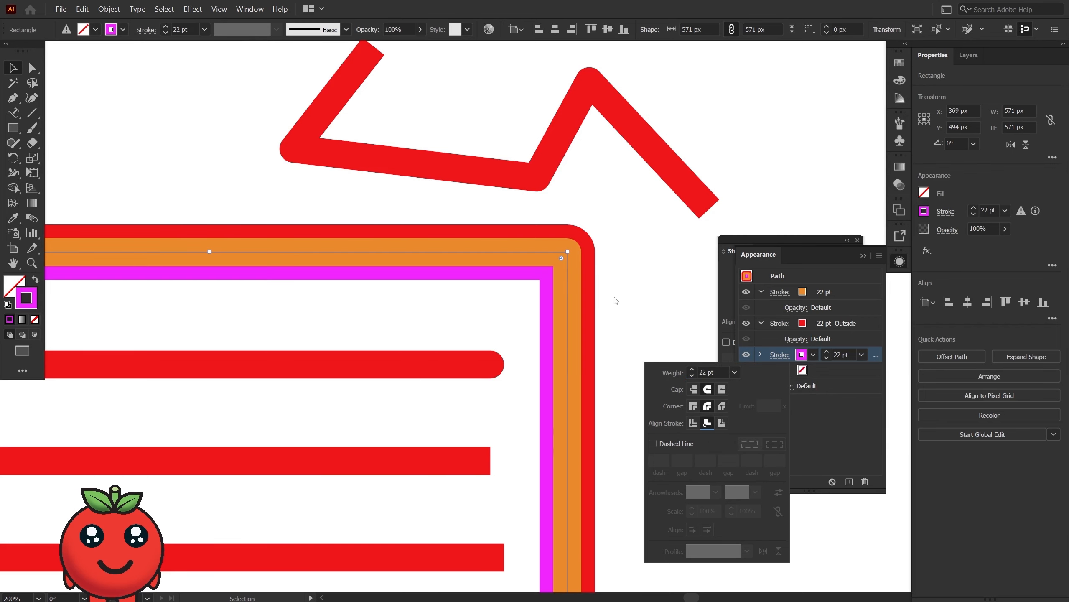
left_click(835, 419)
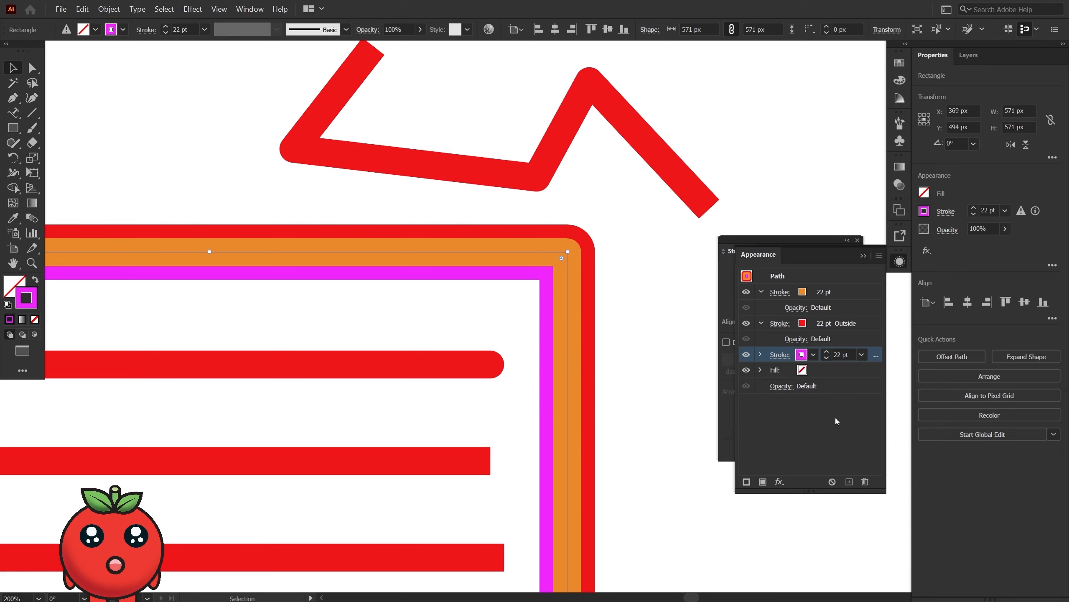
Increase the weight of the square's magenta stroke to 32 pt.
left_click(826, 352)
double_click(826, 353)
left_click(827, 353)
double_click(827, 352)
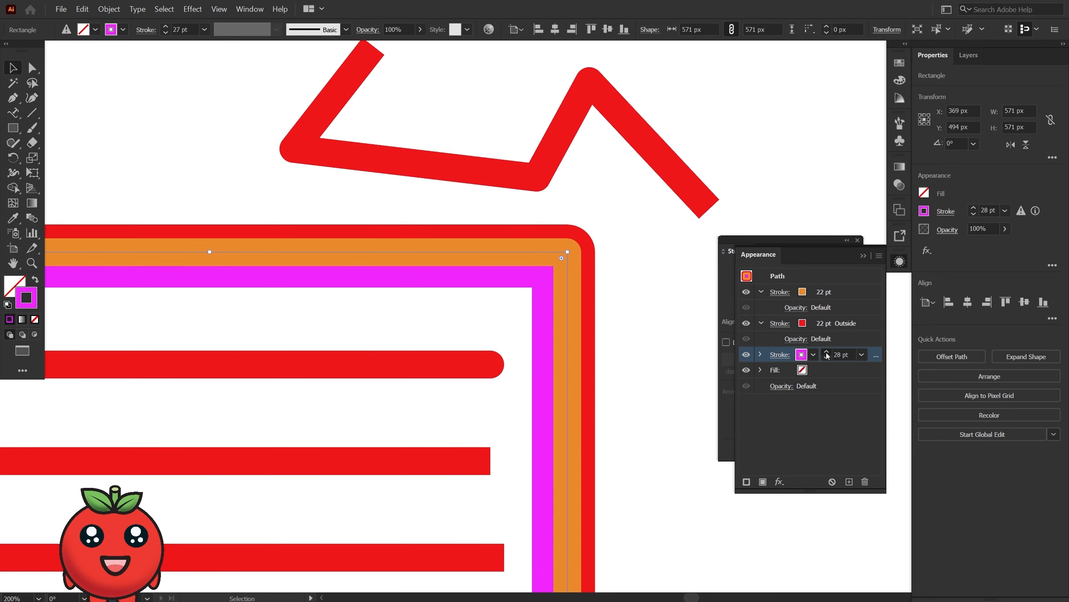
left_click(827, 352)
left_click(826, 352)
left_click(826, 352)
left_click(826, 353)
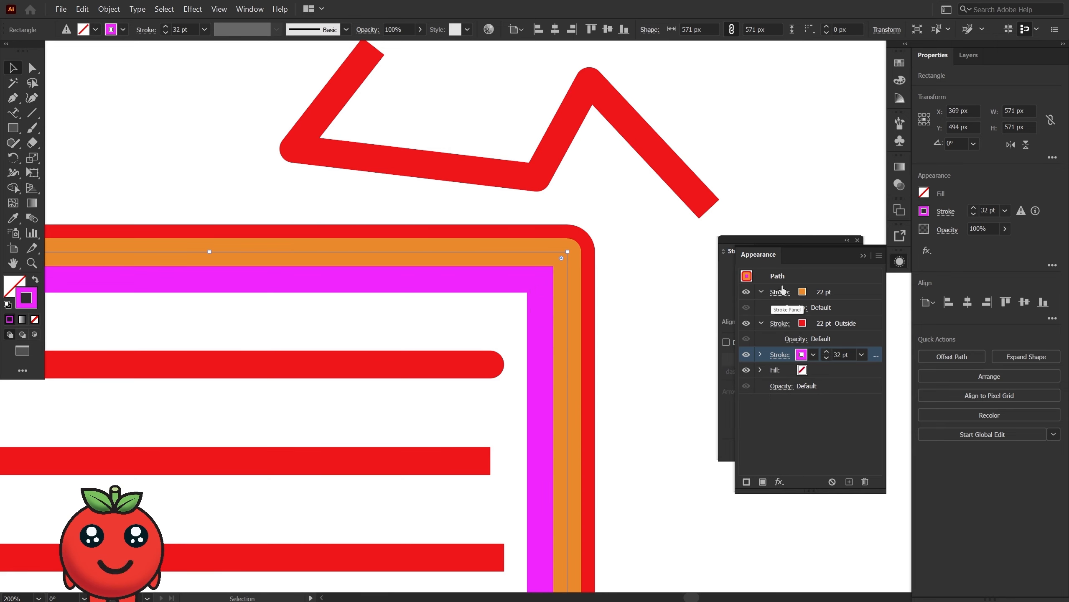
Increase the weight of the square's orange stroke to 28 pt.
left_click(823, 292)
left_click(827, 290)
left_click(826, 290)
left_click(826, 290)
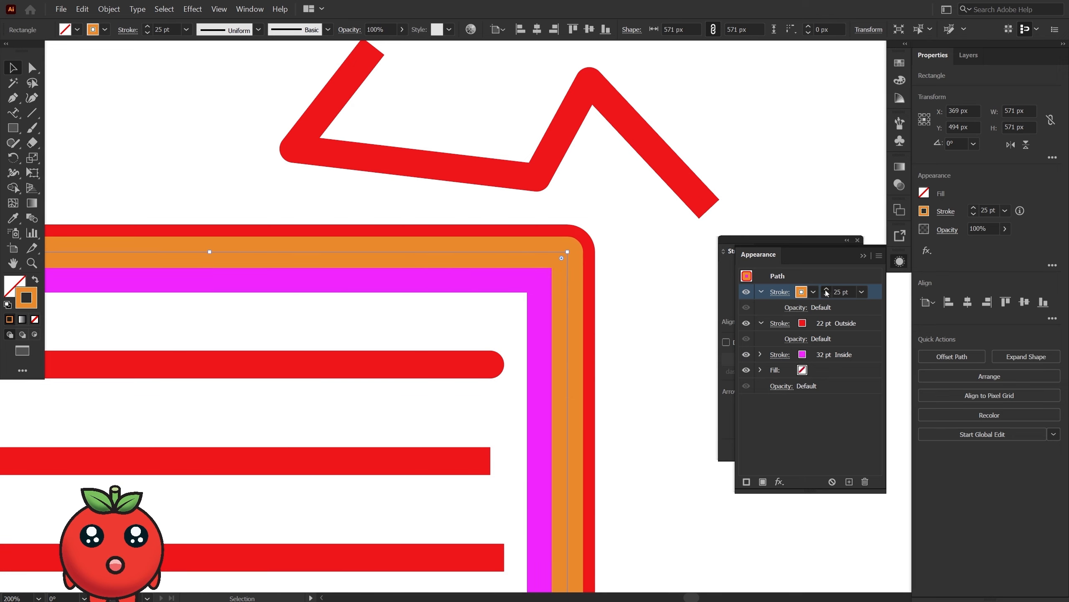
left_click(827, 290)
left_click(826, 290)
left_click(826, 290)
Increase the weight of the square's red outside stroke to 33 pt.
left_click(821, 324)
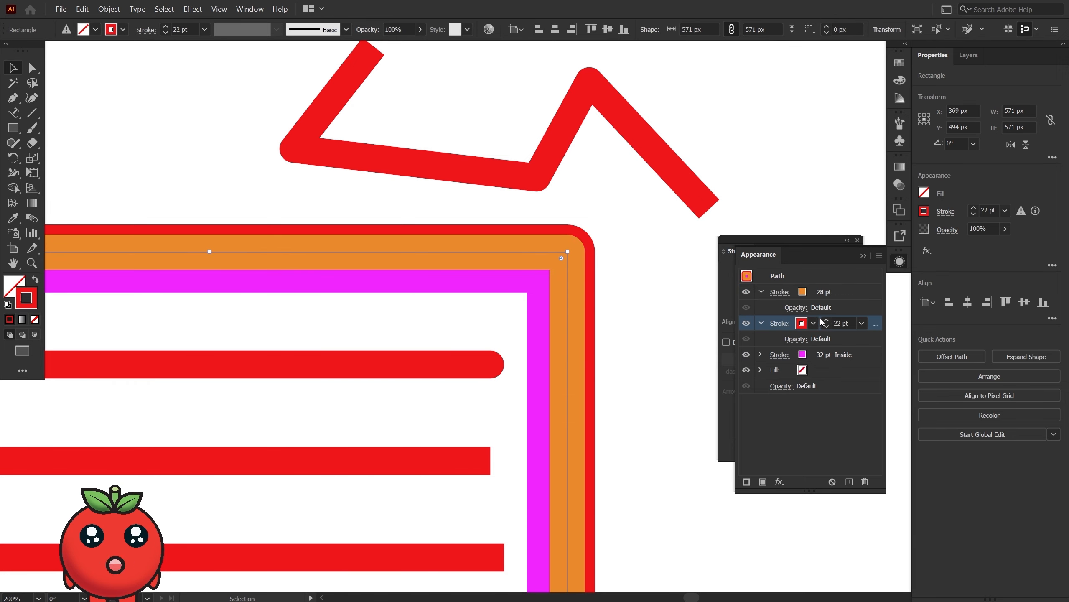
left_click(825, 320)
left_click(826, 320)
left_click(826, 320)
left_click(826, 321)
left_click(826, 320)
left_click(826, 320)
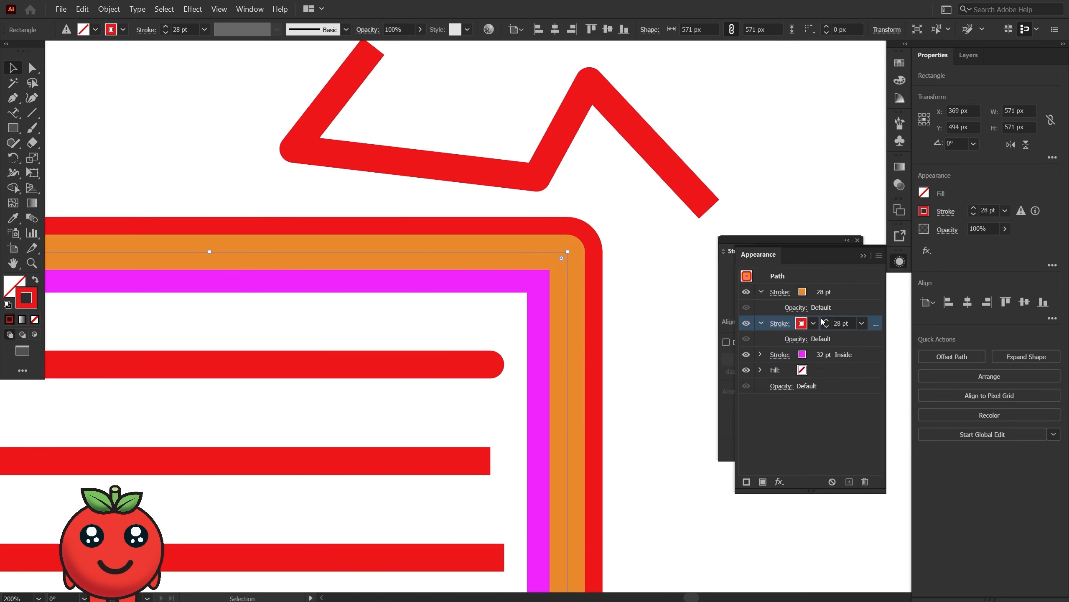
left_click(825, 321)
left_click(824, 321)
left_click(824, 321)
left_click(824, 321)
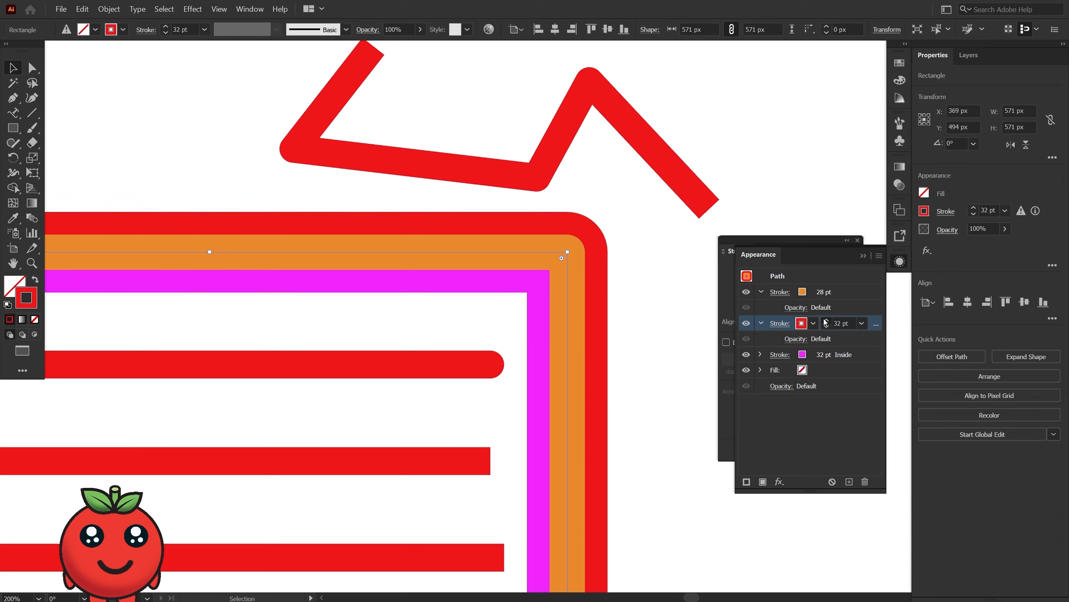
left_click(824, 320)
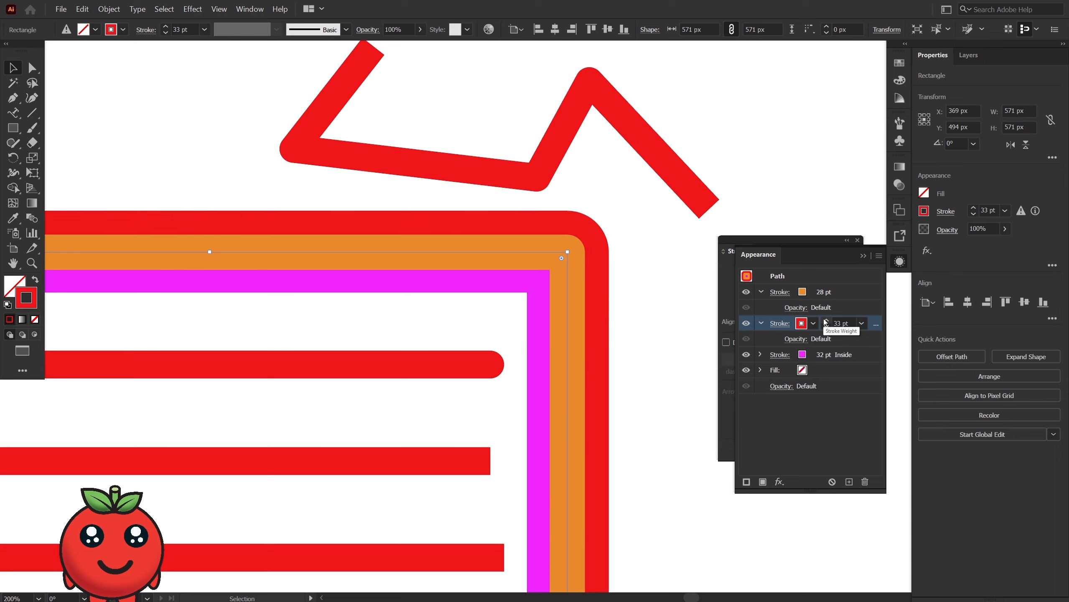
Make the square's red stroke a dashed line with an 8 pt dash, 6 pt gap and 8 pt second dash.
left_click(728, 254)
mouse_move(729, 254)
left_mouse_down()
mouse_move(721, 234)
mouse_move(592, 123)
mouse_move(605, 196)
left_mouse_up()
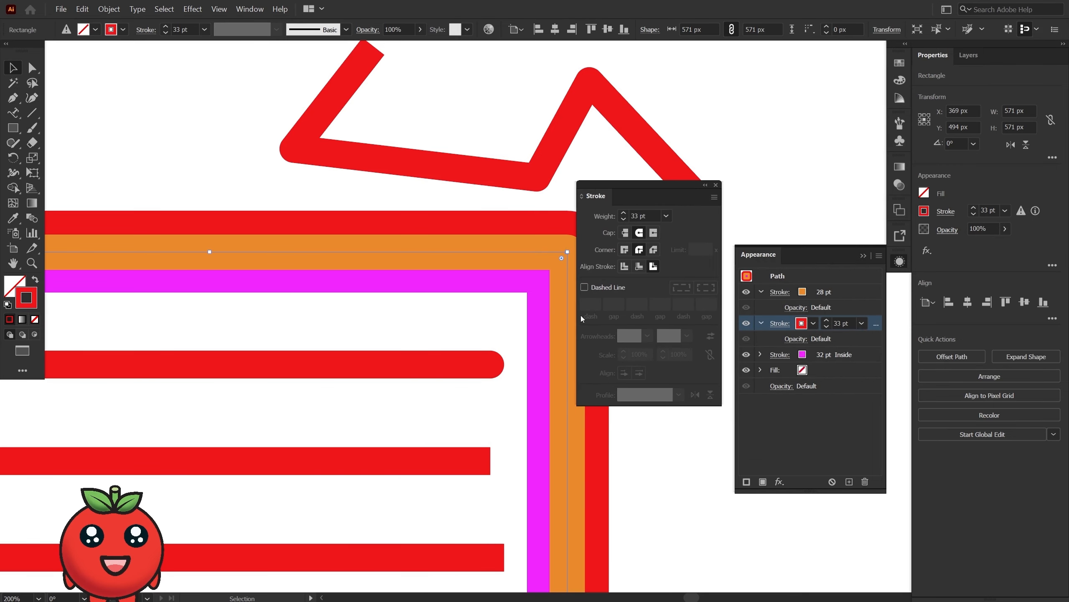
left_click(584, 288)
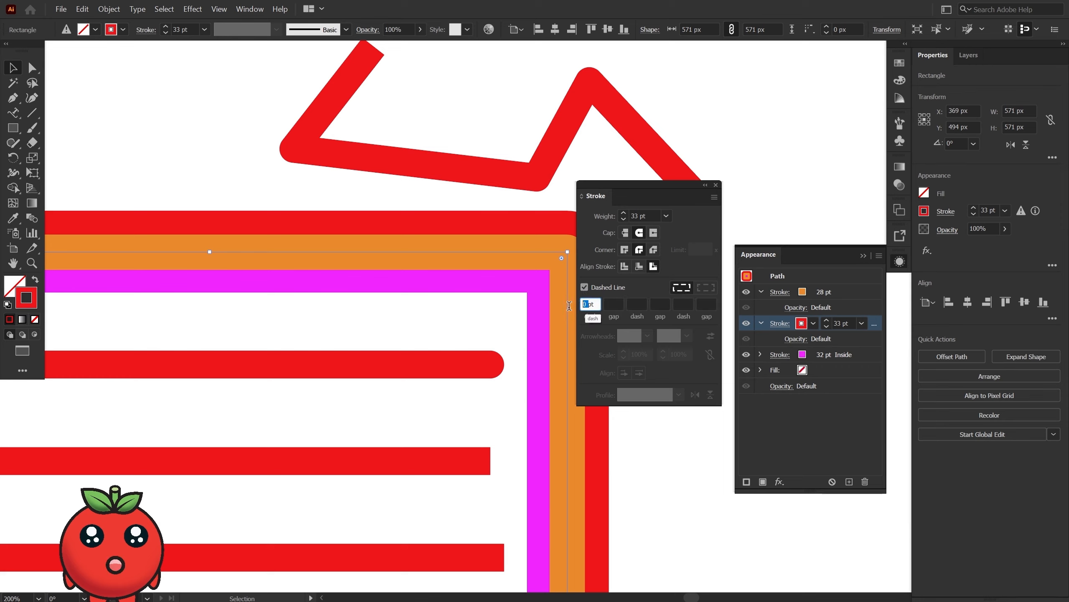
type("8")
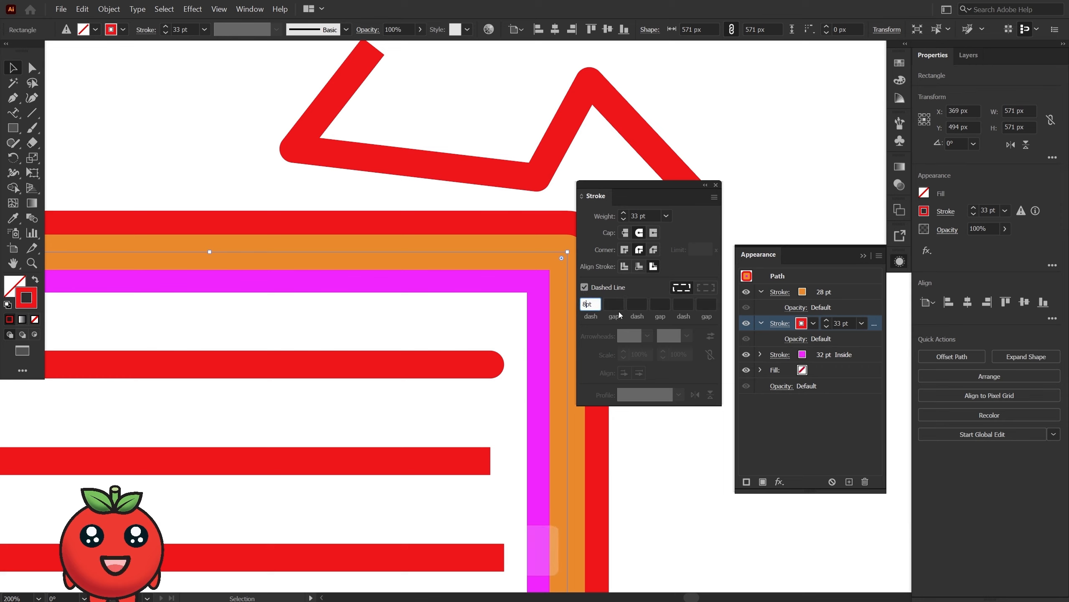
left_click(618, 304)
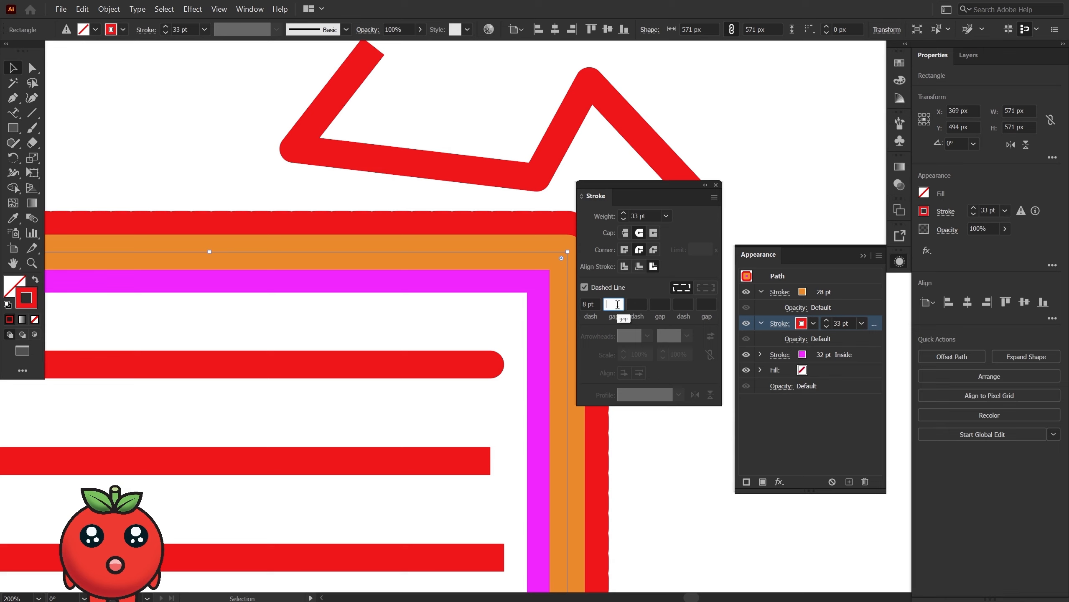
type("6y")
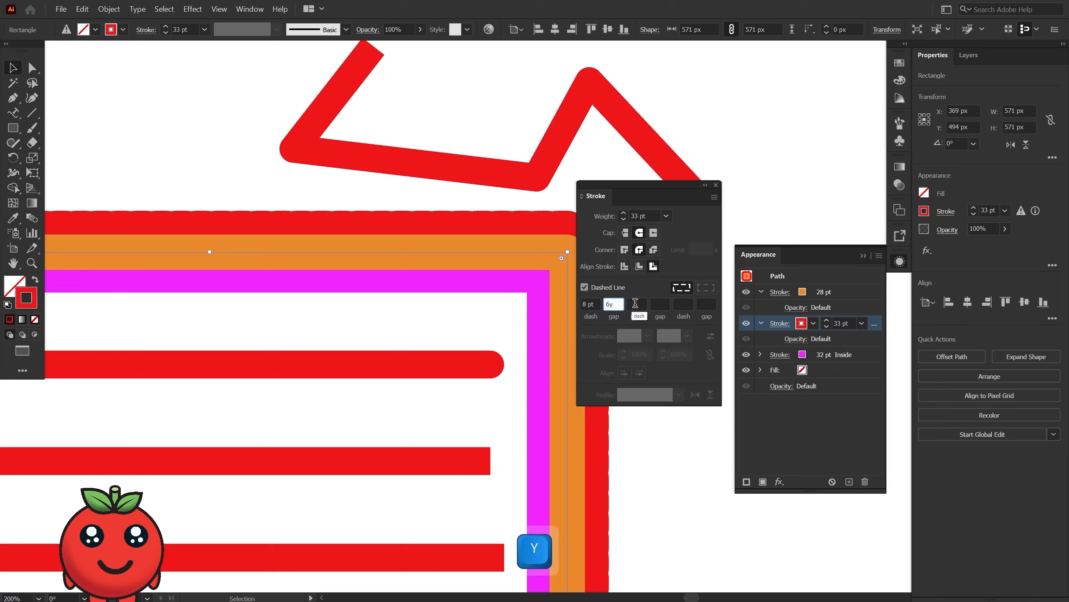
key("Tab")
type("8")
left_click(651, 291)
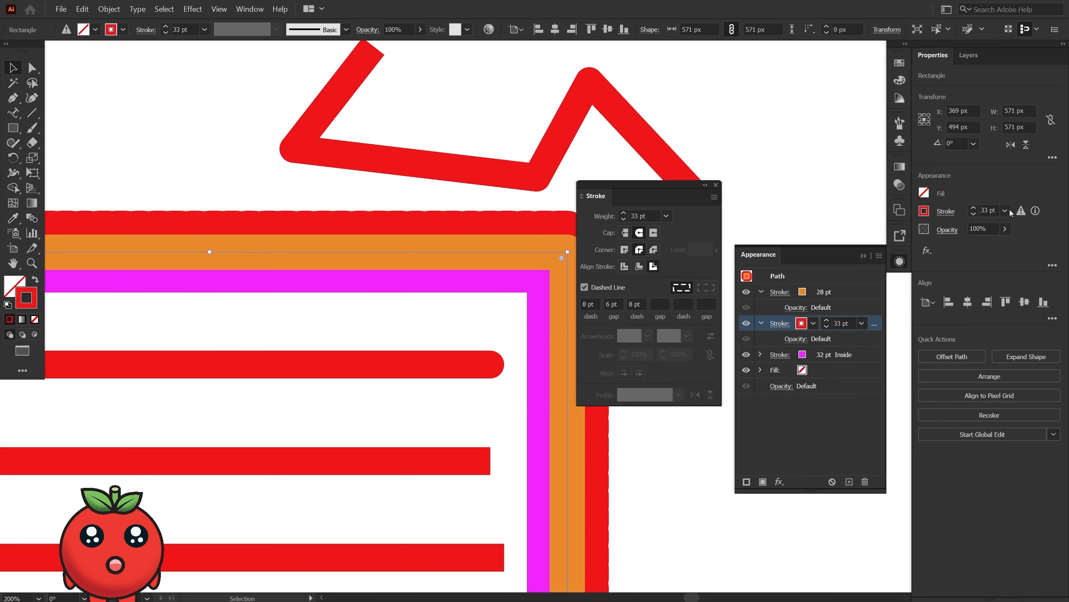
Reduce the dashed red stroke's weight to 27 pt and set its first dash to 1 pt and first gap to 30 pt.
left_click(974, 213)
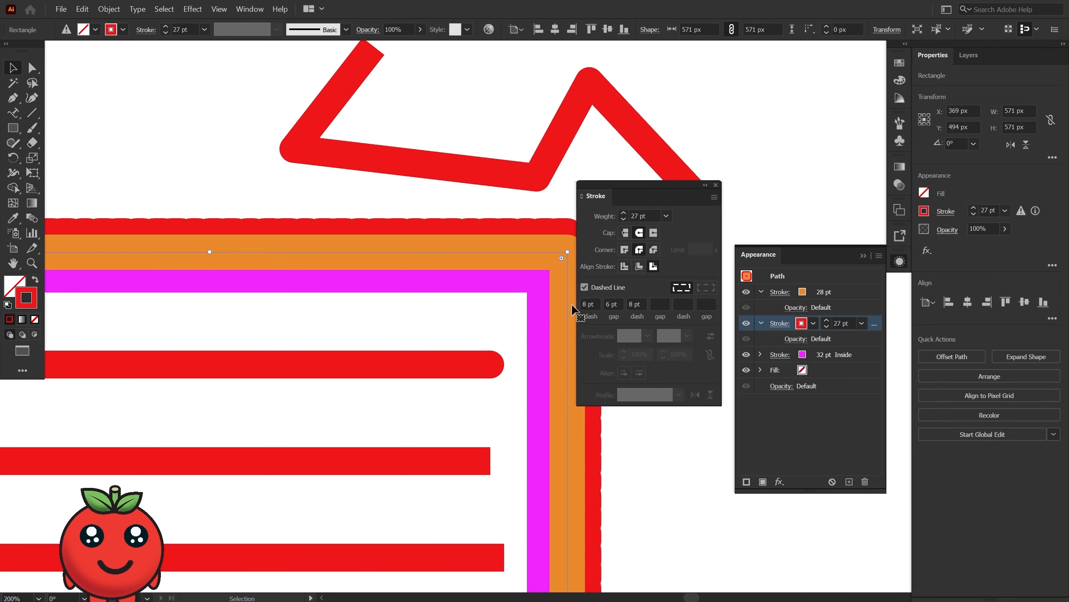
left_click(594, 304)
type("1")
key("Tab")
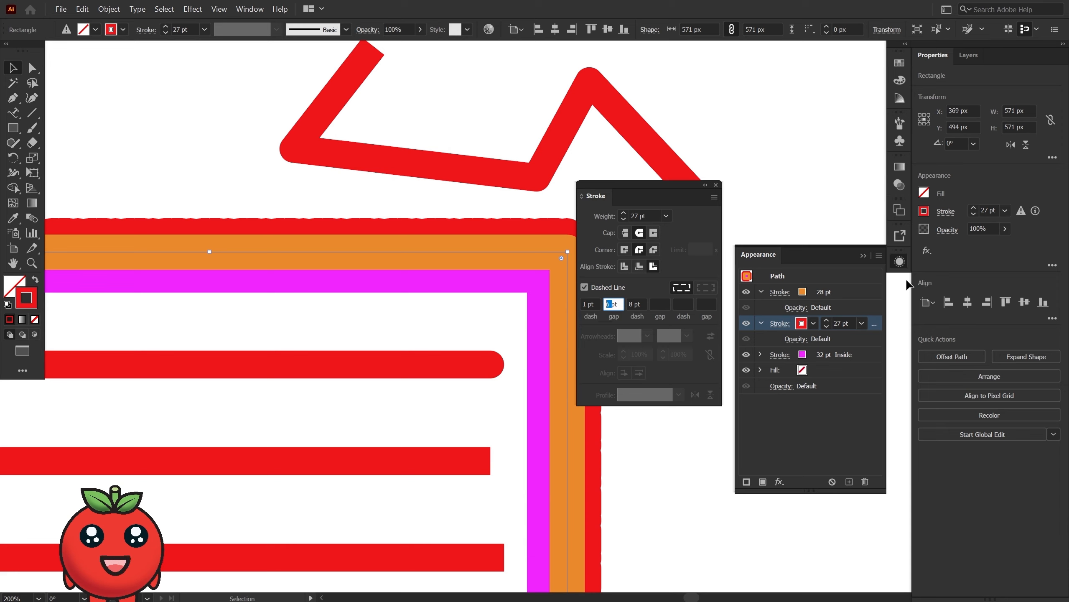
type("30")
key("Return")
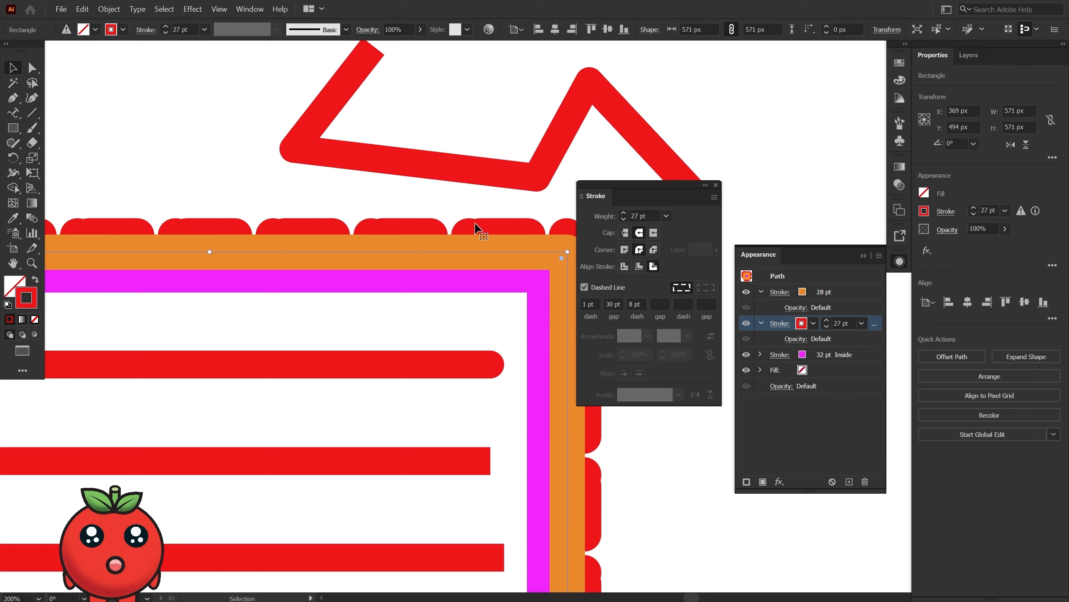
Set the dashed red stroke's second dash to 1 pt and delete the square's red and orange strokes.
type("1")
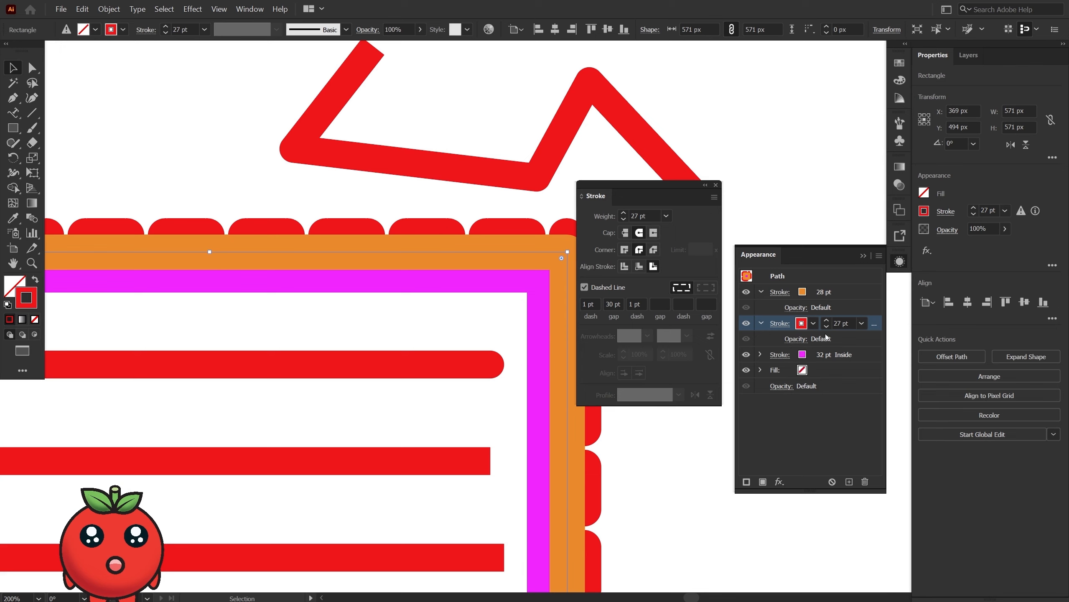
left_click(865, 482)
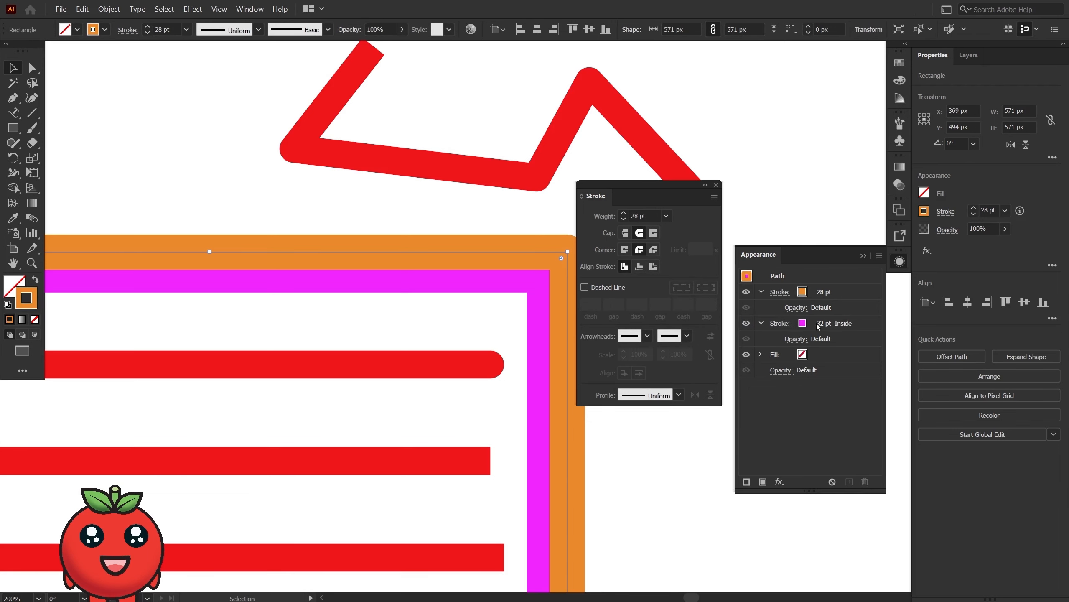
left_click(839, 297)
left_click(865, 482)
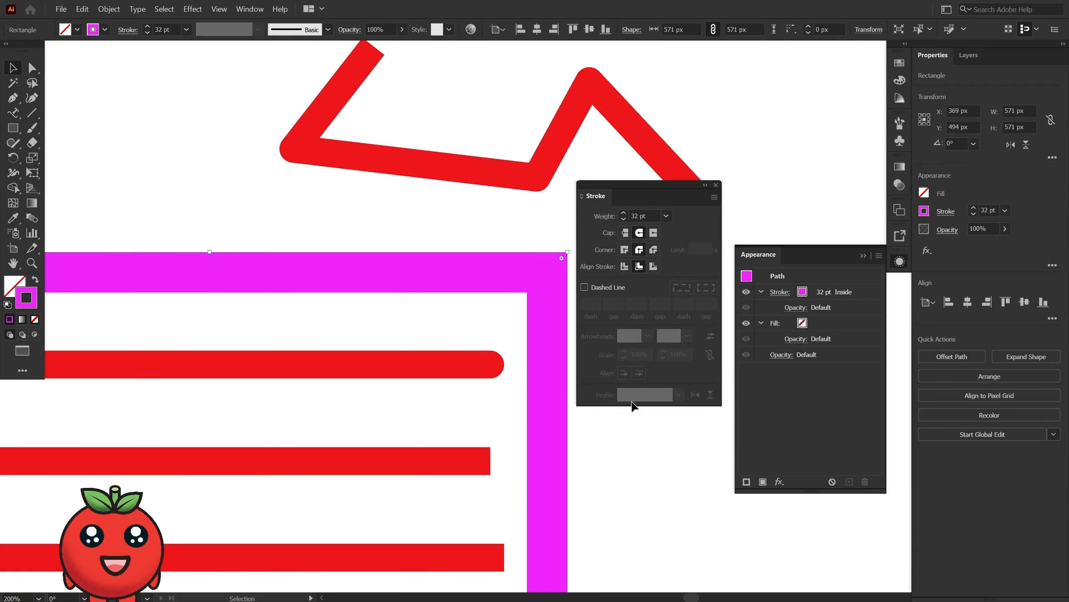
Align the square's magenta stroke to the centre of the path and make it a dashed line.
left_click(624, 267)
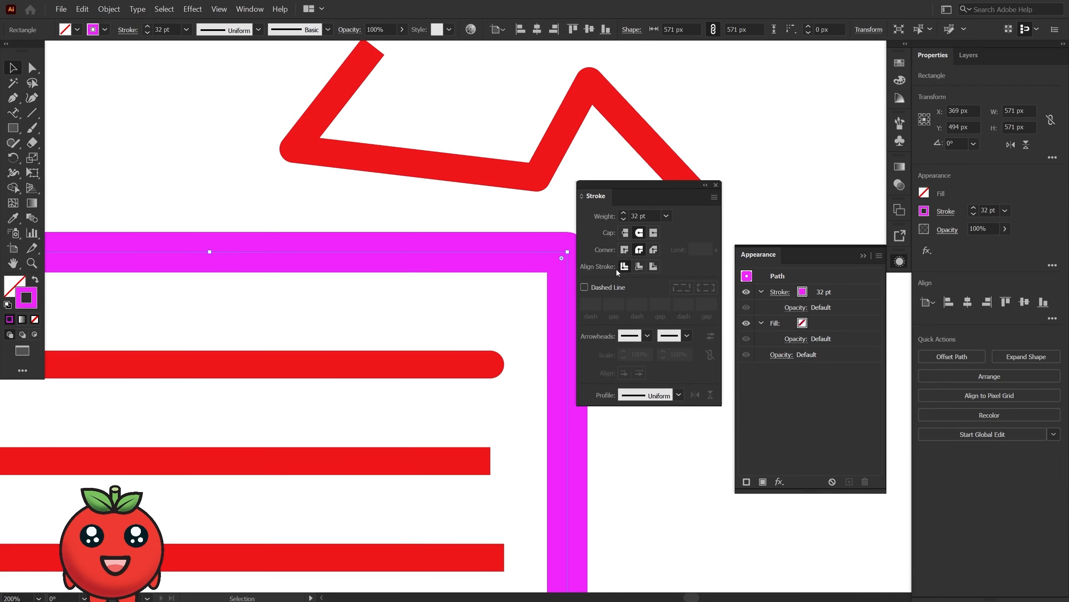
scroll(548, 258, "left", 1)
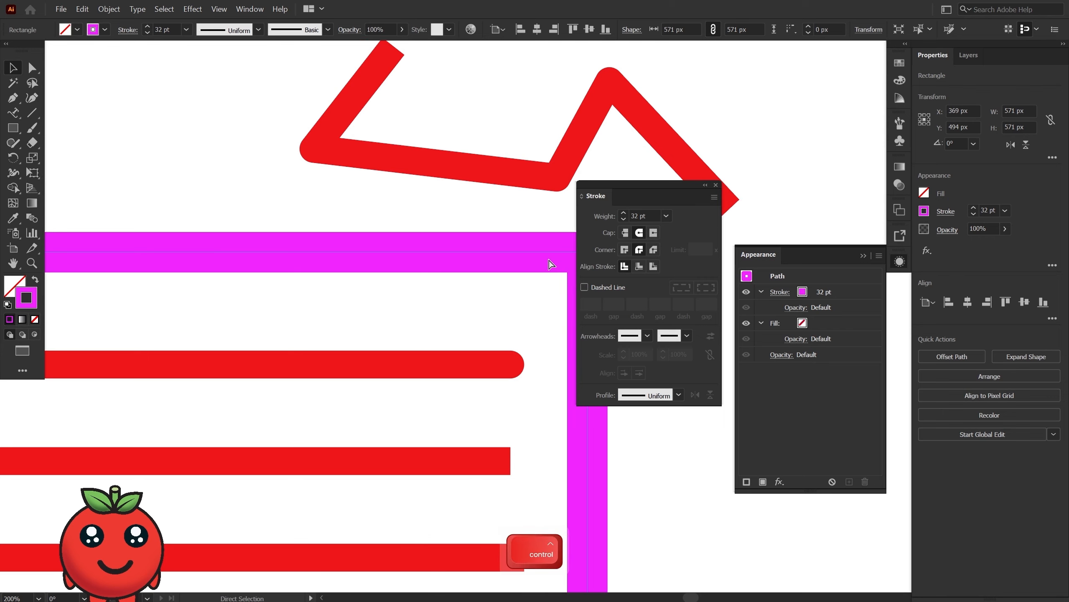
scroll(550, 263, "right", 3)
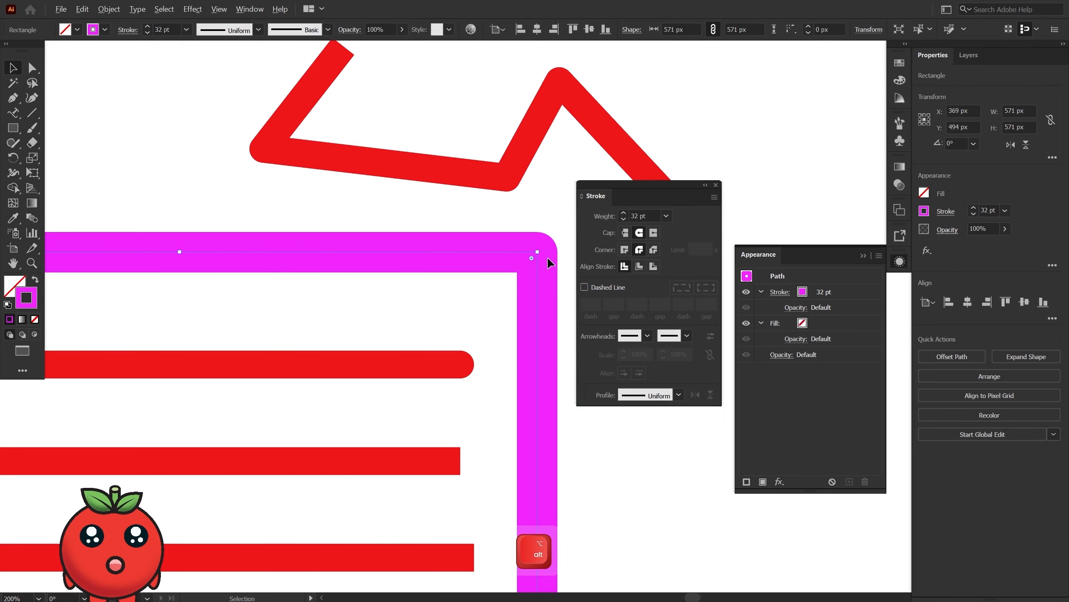
scroll(549, 263, "up", 2)
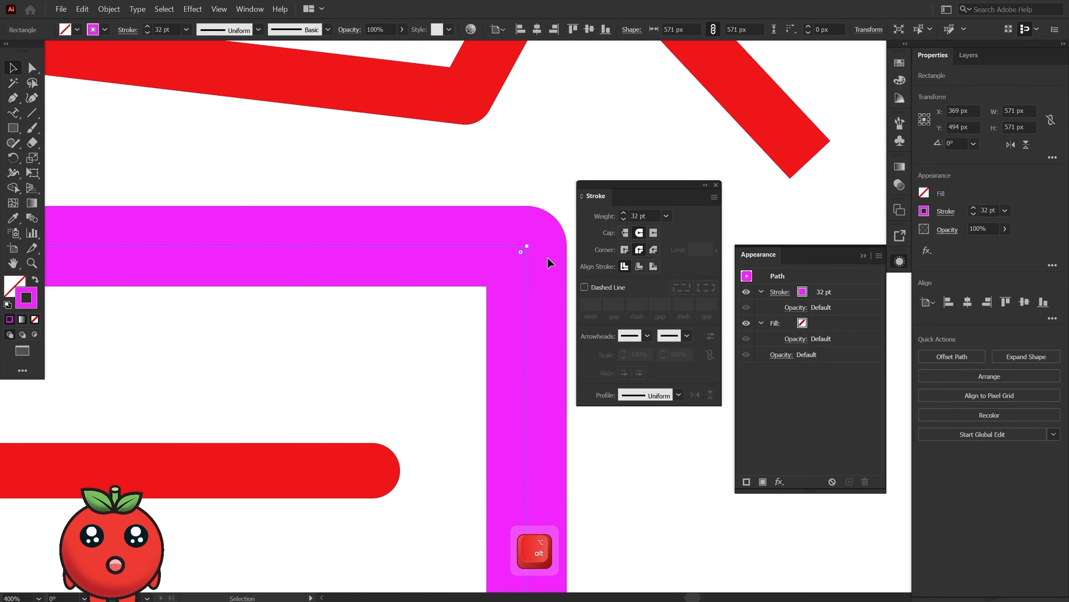
left_click(585, 288)
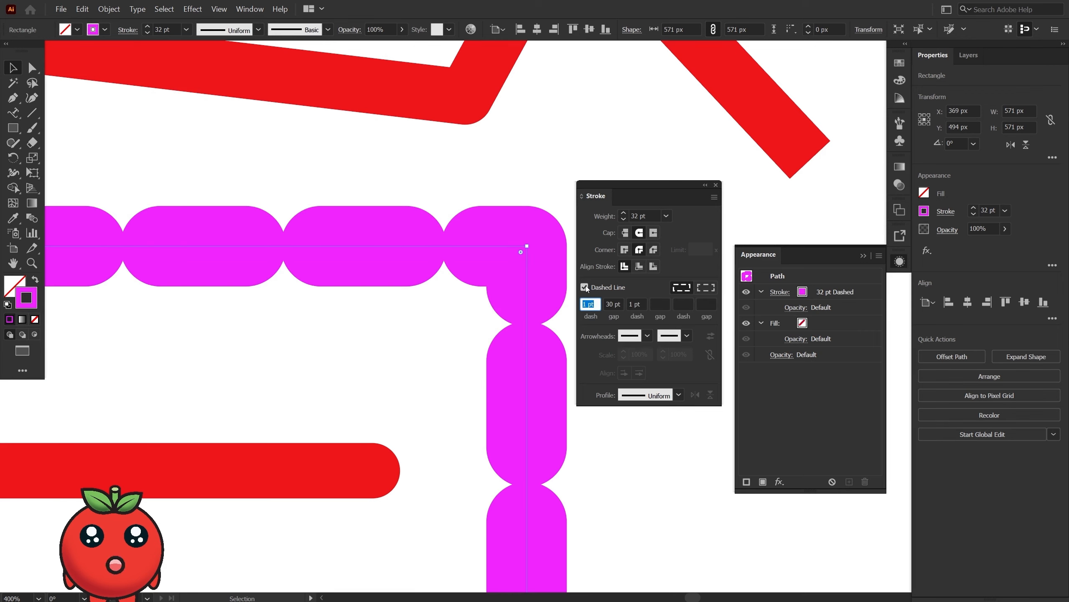
Reduce the weight of the square's dashed magenta stroke to 12 pt.
left_click(974, 215)
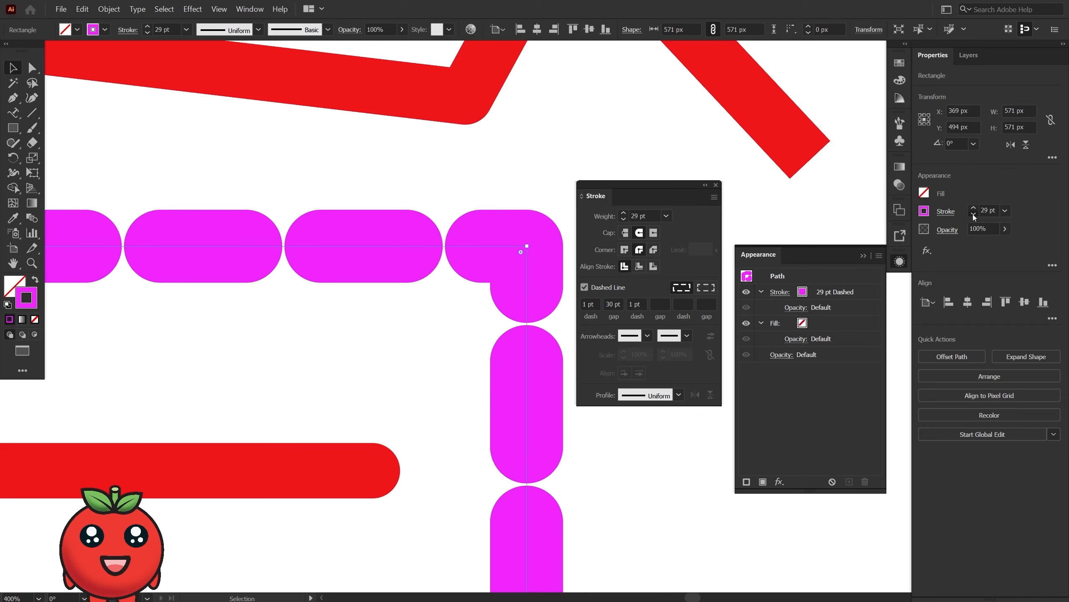
left_click(973, 215)
left_click(974, 215)
left_click(973, 215)
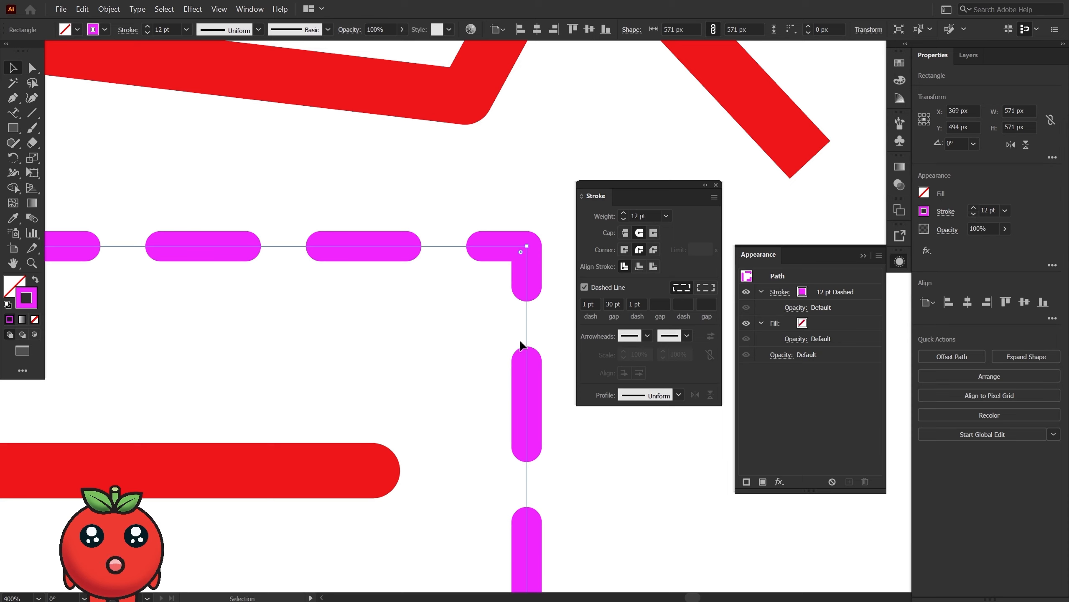
Set the magenta stroke's dash pattern to 0 pt dash, 6 pt gap, 0 pt dash and 6 pt gap.
left_click_drag(589, 303, 573, 310)
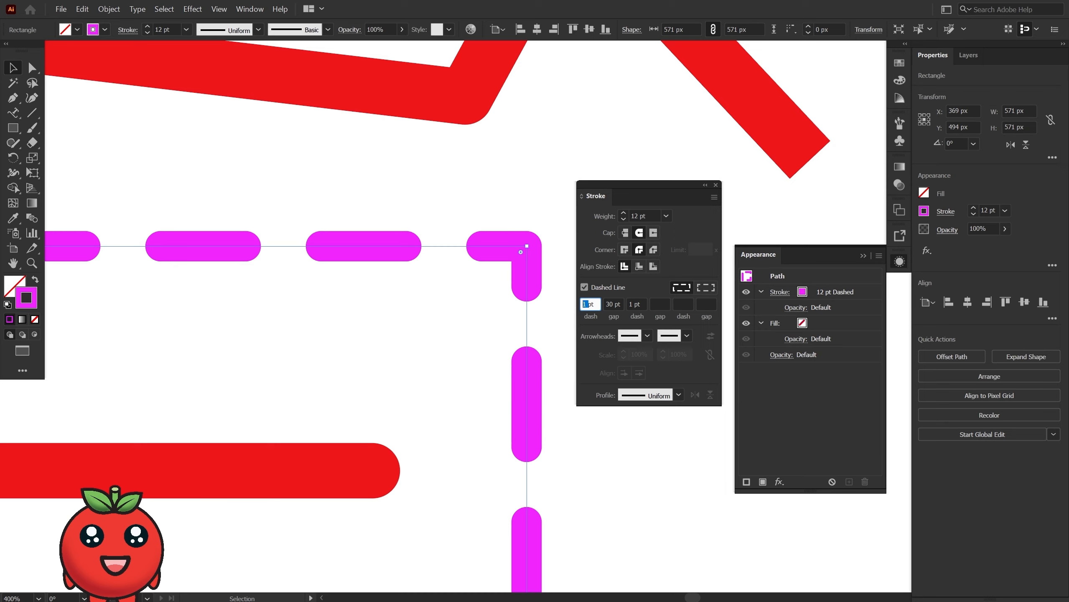
type("0")
key("Tab")
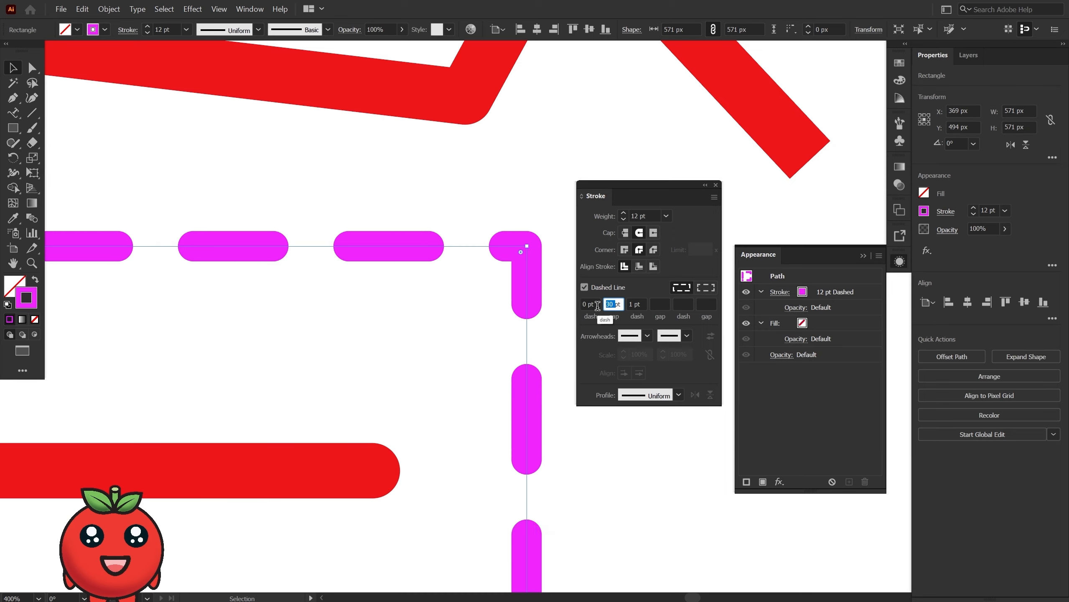
type("6")
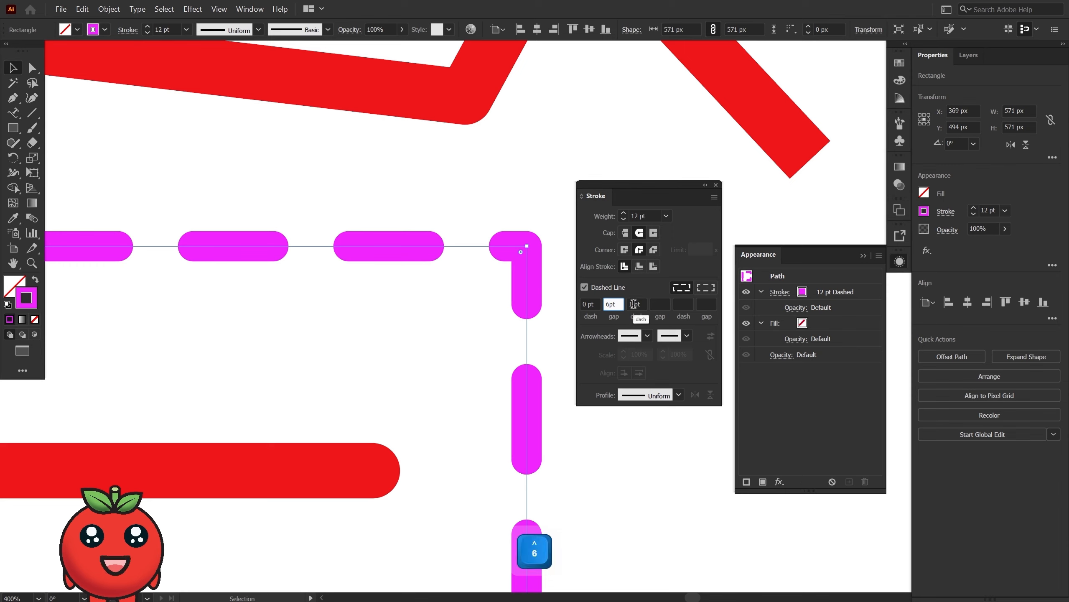
key("Tab")
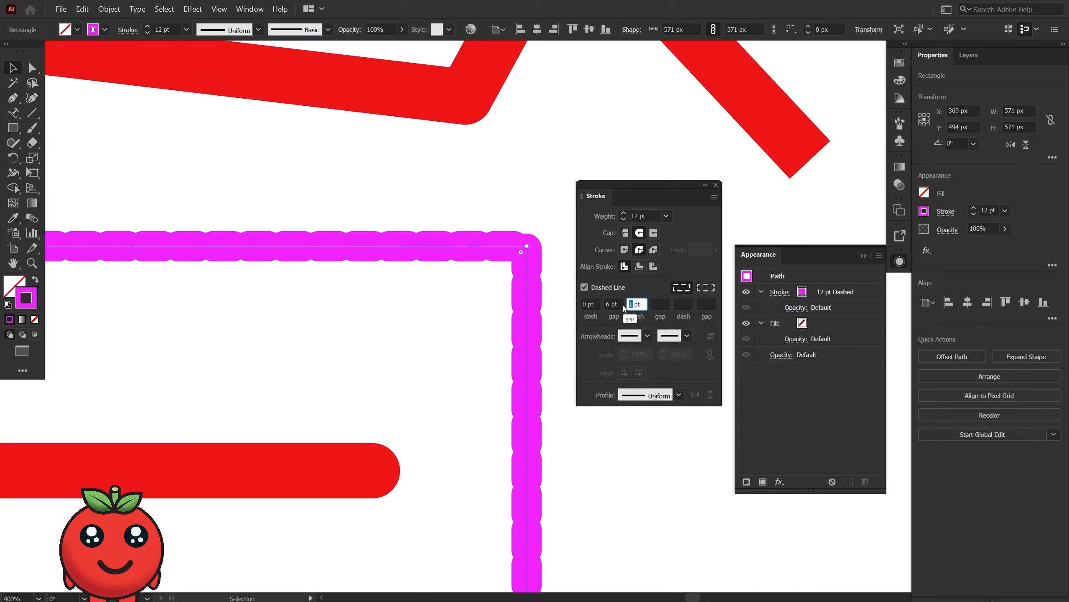
type("0")
key("Tab")
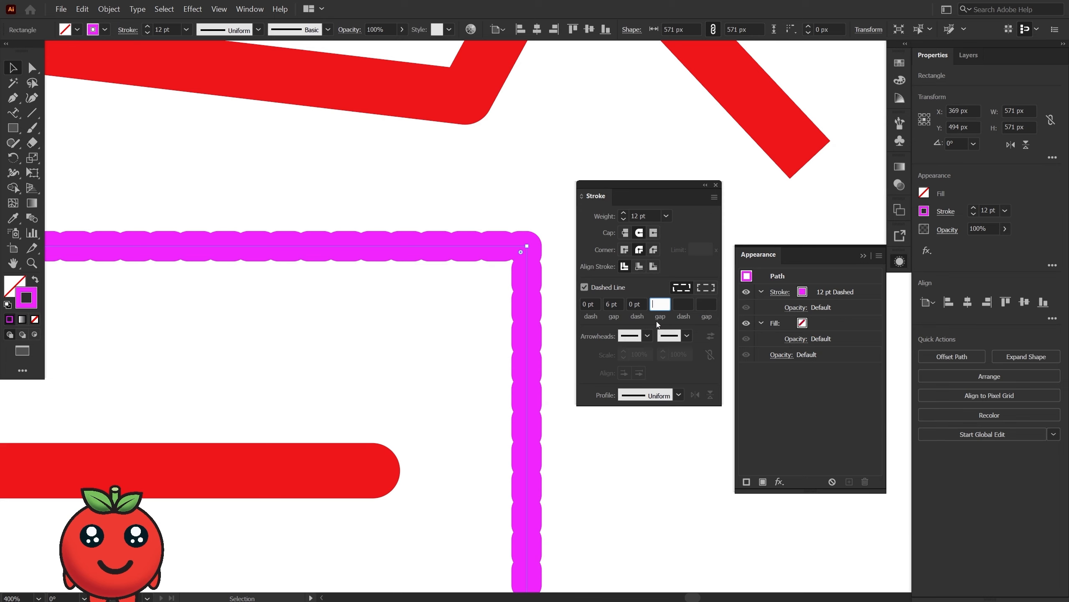
type("6")
left_click(654, 291)
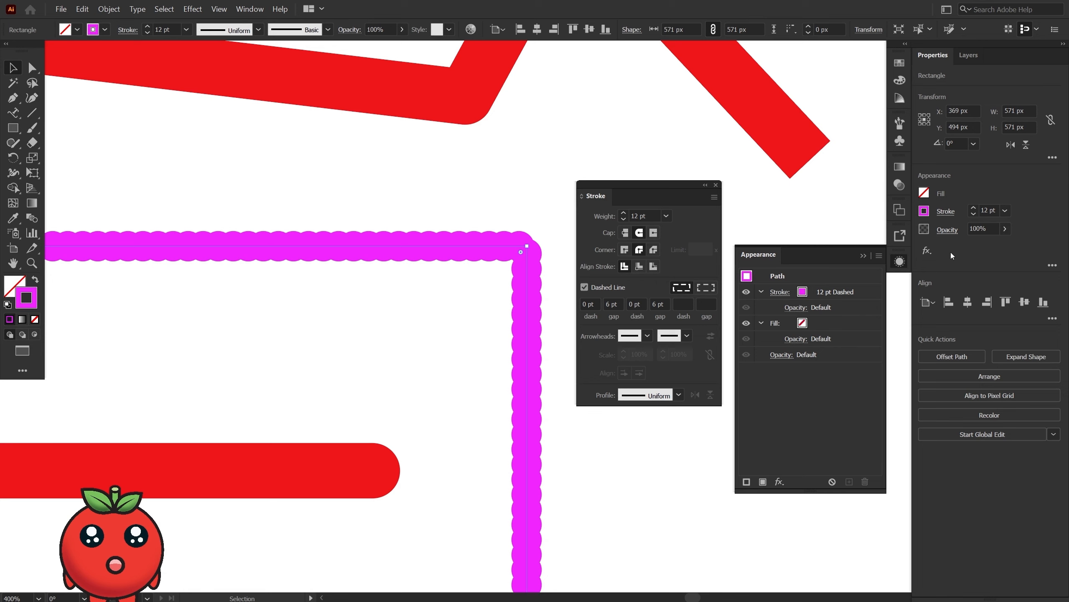
Reduce the weight of the dotted magenta stroke to 4 pt.
left_click(972, 214)
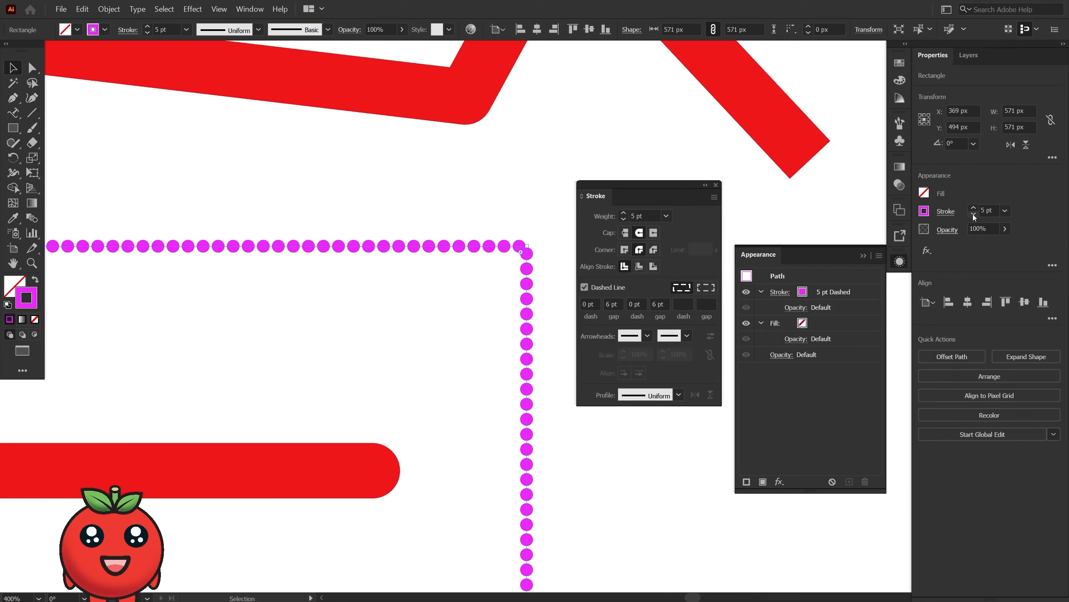
left_click(972, 214)
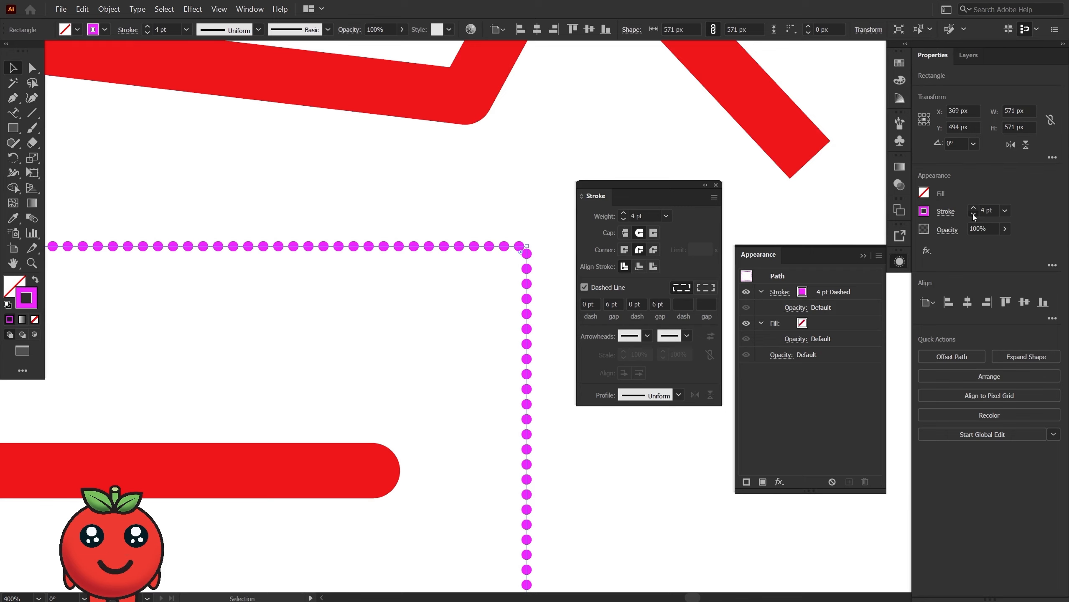
left_click(973, 214)
left_click(974, 207)
Widen both gaps of the dotted magenta stroke to 12 pt.
left_click_drag(610, 304, 589, 309)
type("12")
double_click(653, 303)
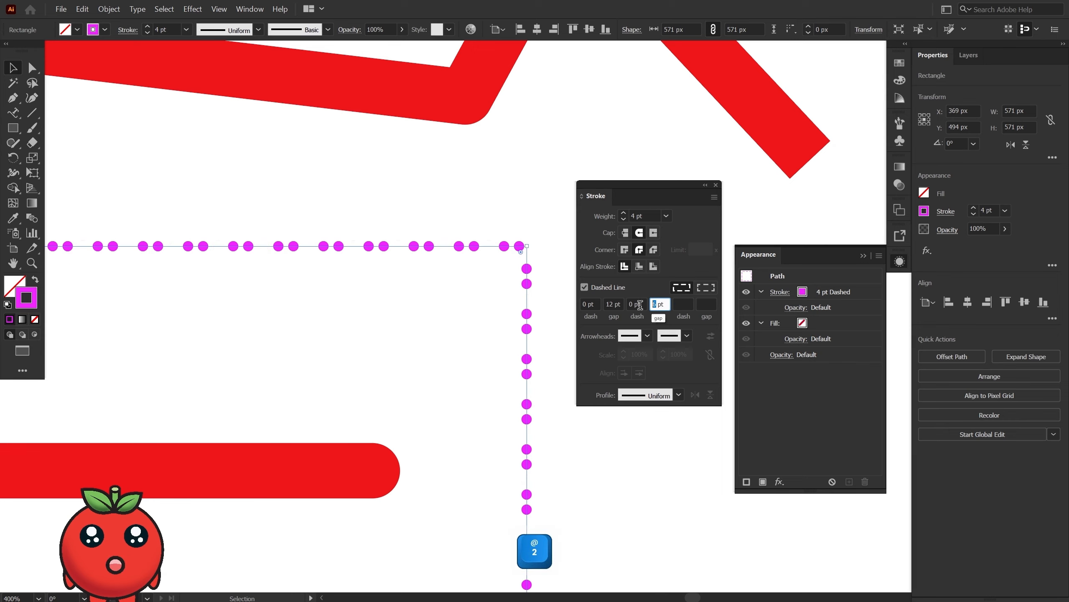
type("12")
key("Tab")
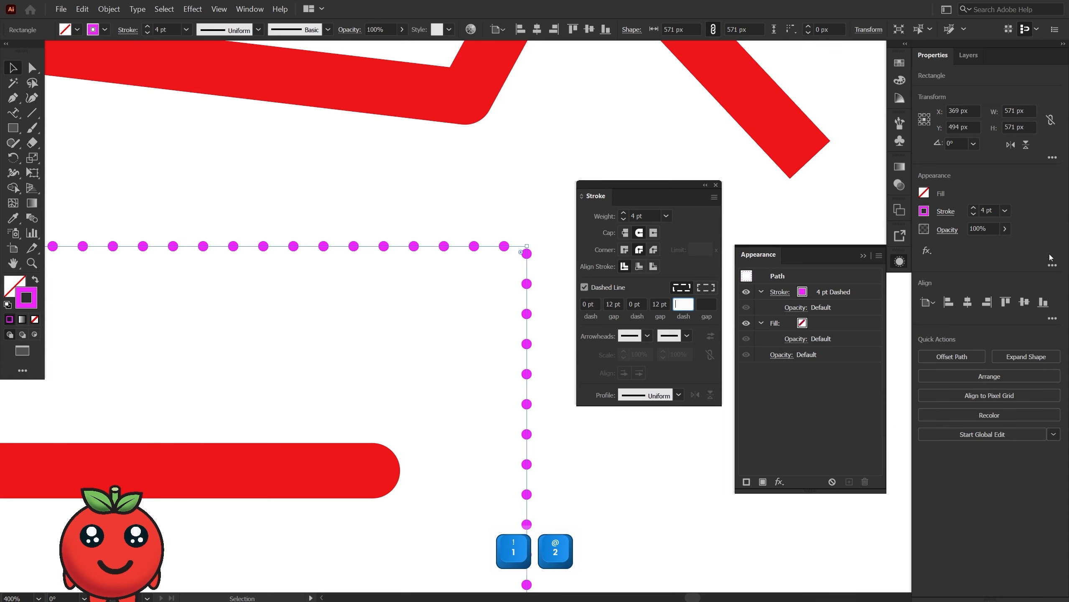
Increase the weight of the dotted magenta stroke to 8 pt.
left_click(974, 208)
left_click(975, 209)
left_click(974, 209)
left_click(974, 208)
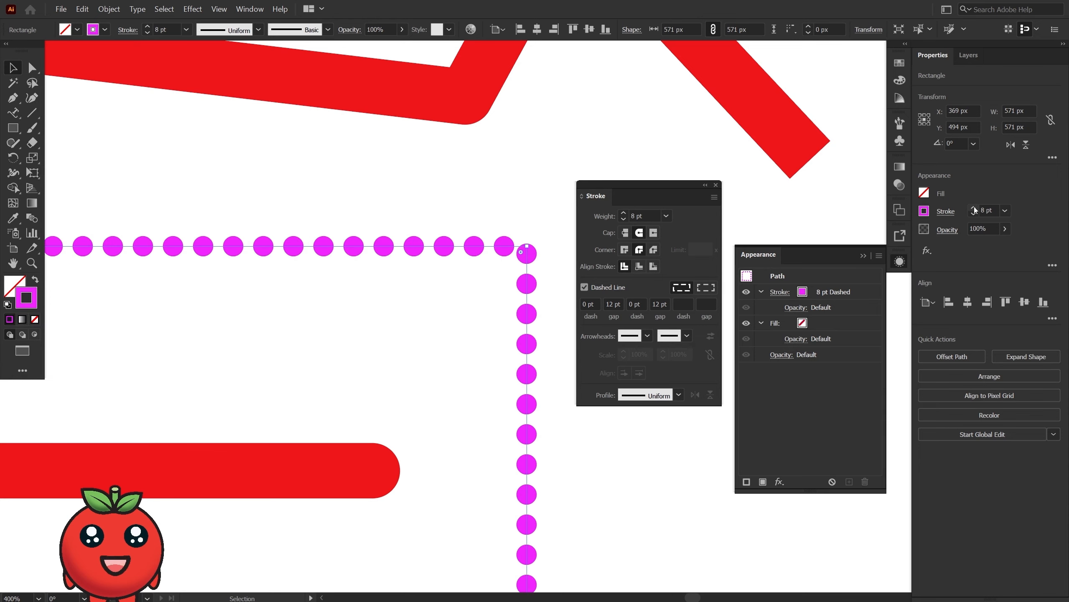
Compare exact dash lengths with dashes aligned to corners and path ends on the magenta stroke, and keep the corner-aligned option.
left_click(707, 289)
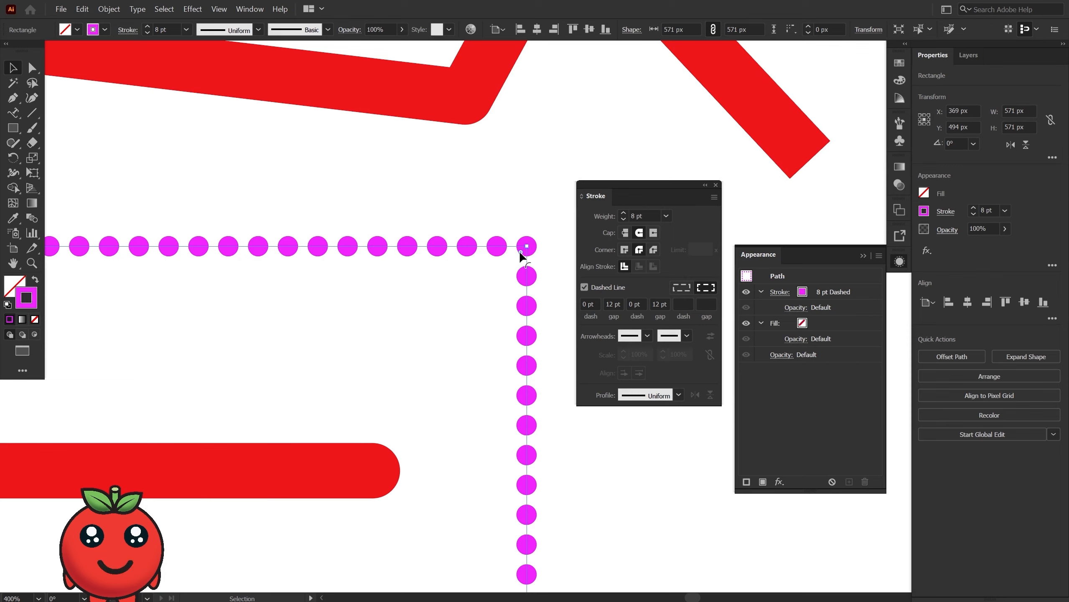
left_click_drag(521, 252, 483, 282)
key("ctrl+z")
left_click(684, 289)
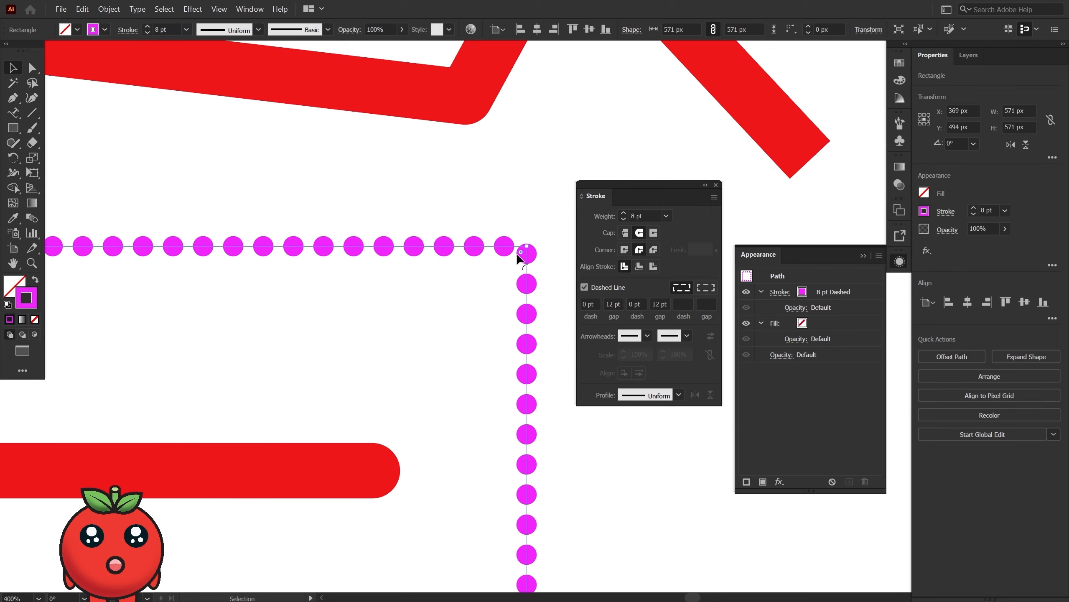
left_click(705, 287)
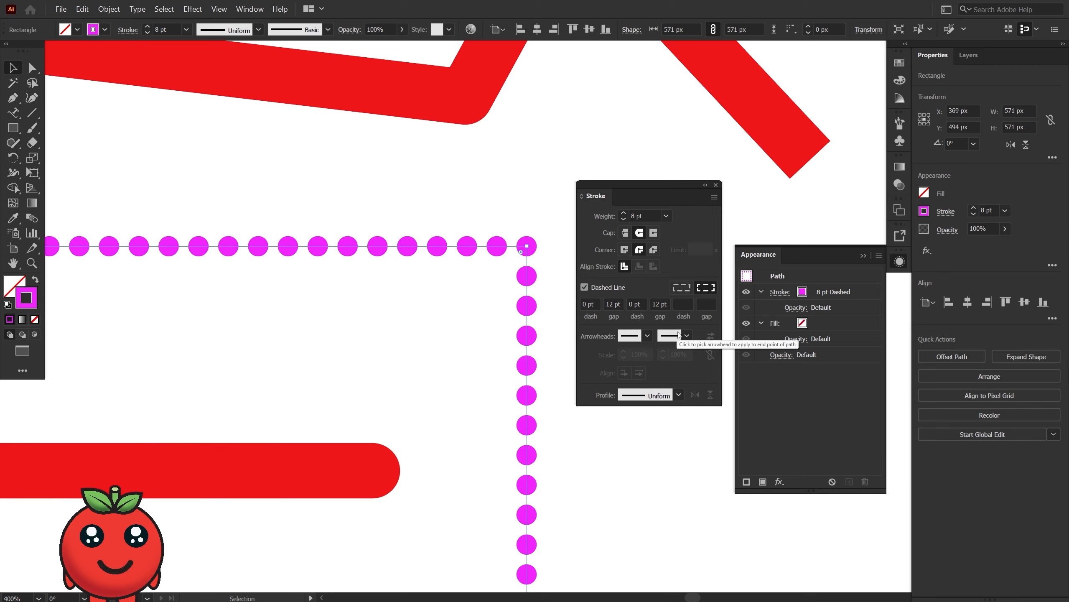
Lengthen the second dash of the magenta stroke to 42 pt.
left_click(635, 304)
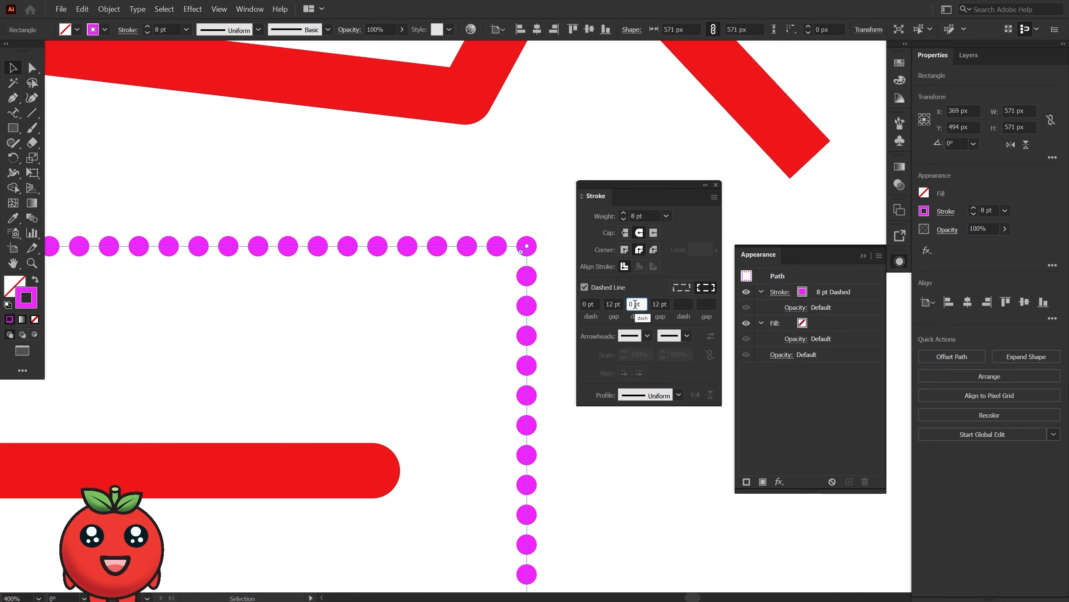
type("3")
key("Return")
key("Up")
key("Up")
key("Up")
key("Up")
key("Up")
key("Up")
key("Up")
key("Up")
key("Up")
key("Up")
key("Up")
key("Up")
key("Up")
key("Up")
key("Up")
key("Up")
key("Up")
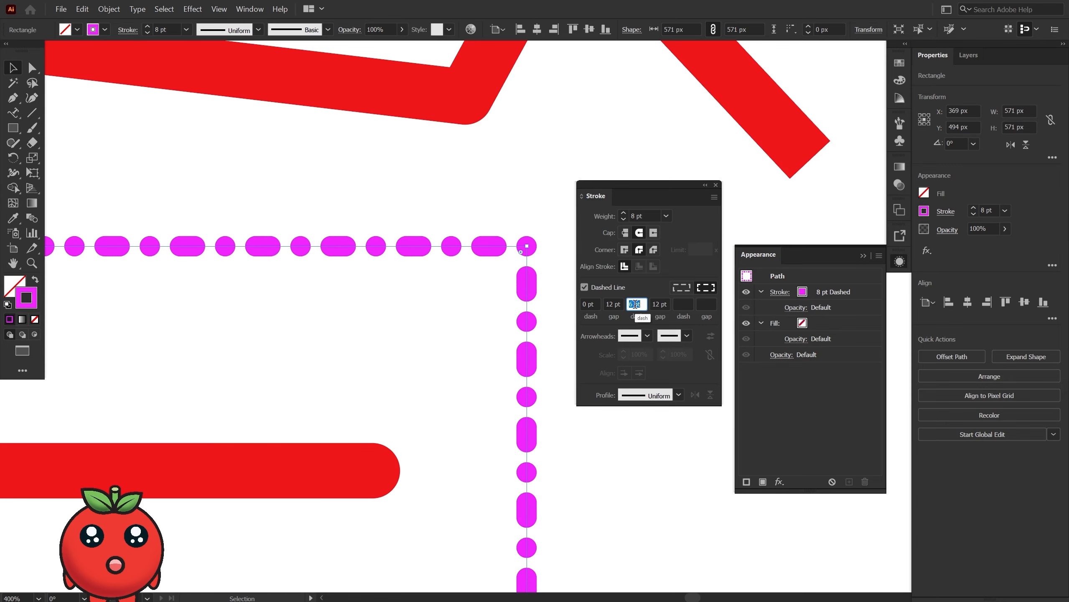
key("Up")
key("Up")
key("Up")
key("Up")
key("Up")
key("Up")
key("Up")
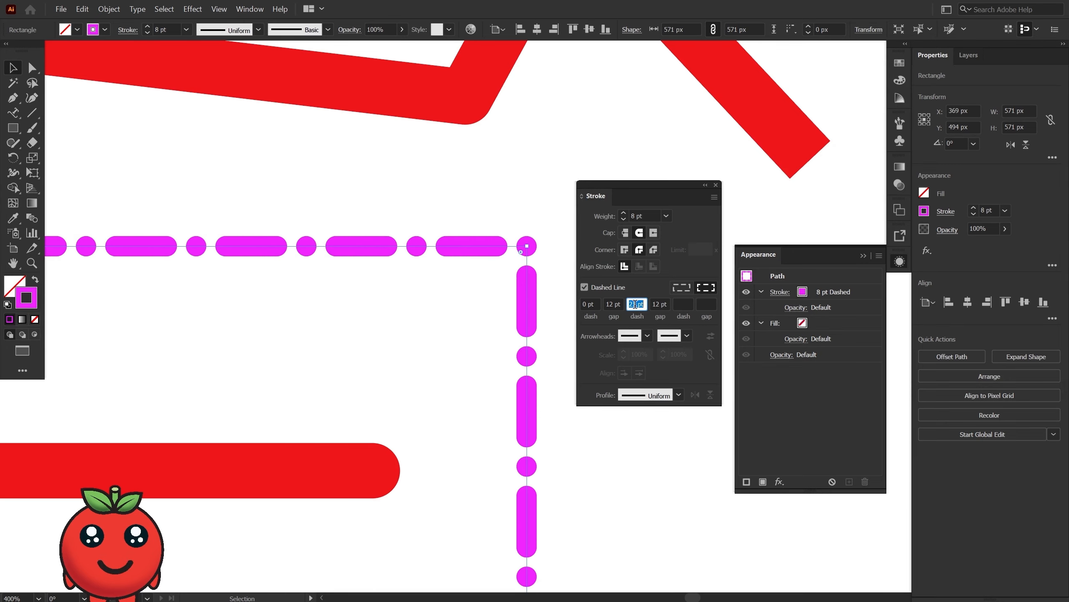
key("Up")
key("Up")
key("Up")
key("Up")
key("Up")
key("Up")
key("Up")
key("Up")
key("Up")
key("Up")
key("Up")
key("Up")
key("Up")
key("Up")
key("Up")
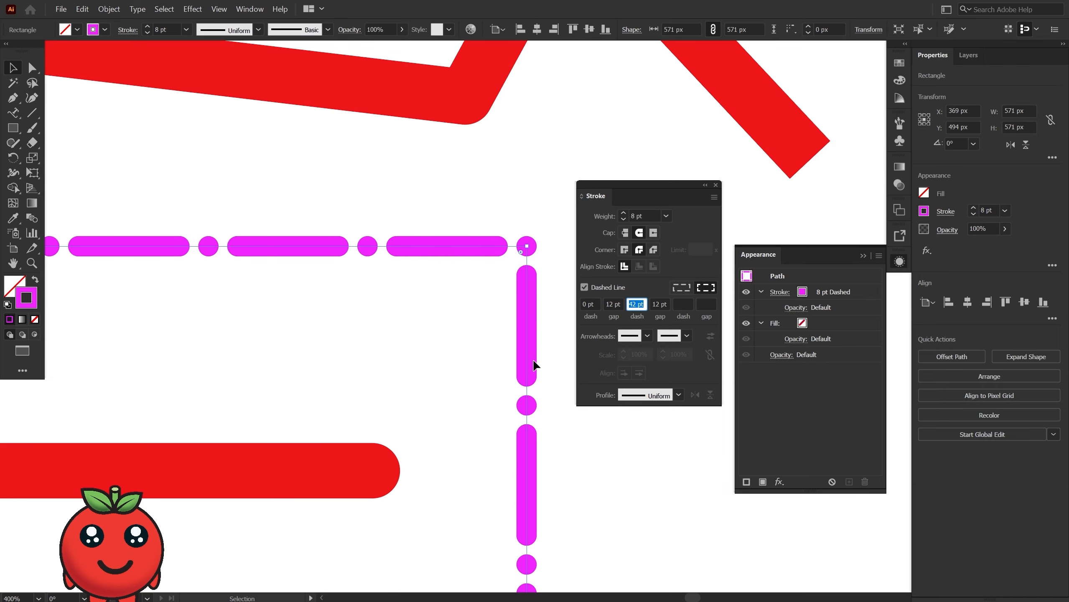
Add a third dash of 0 pt and a third gap of 12 pt to the magenta stroke, and deselect the square.
left_click(680, 304)
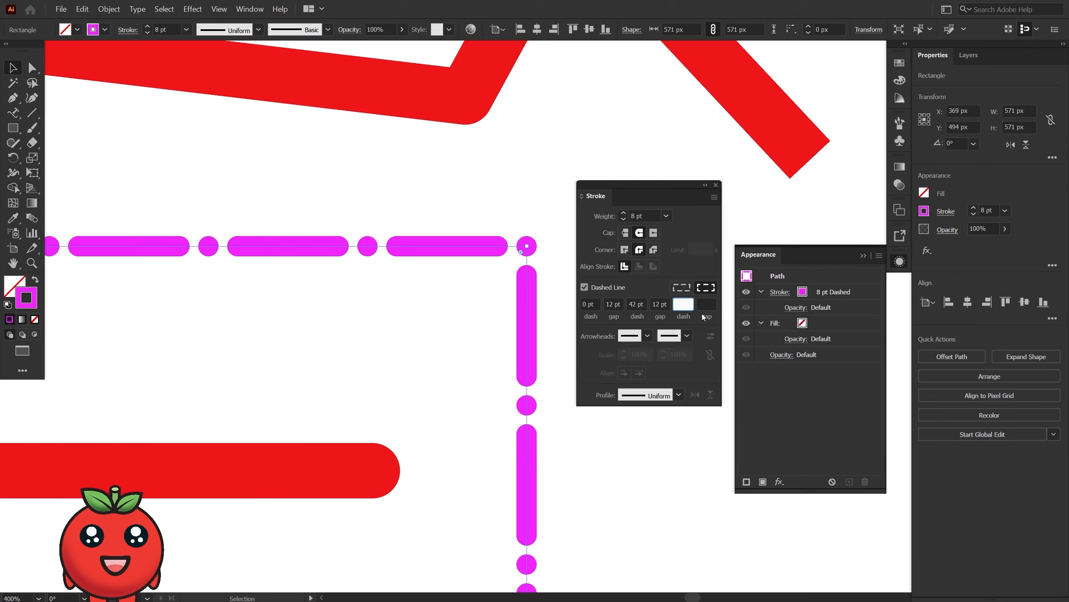
type("0")
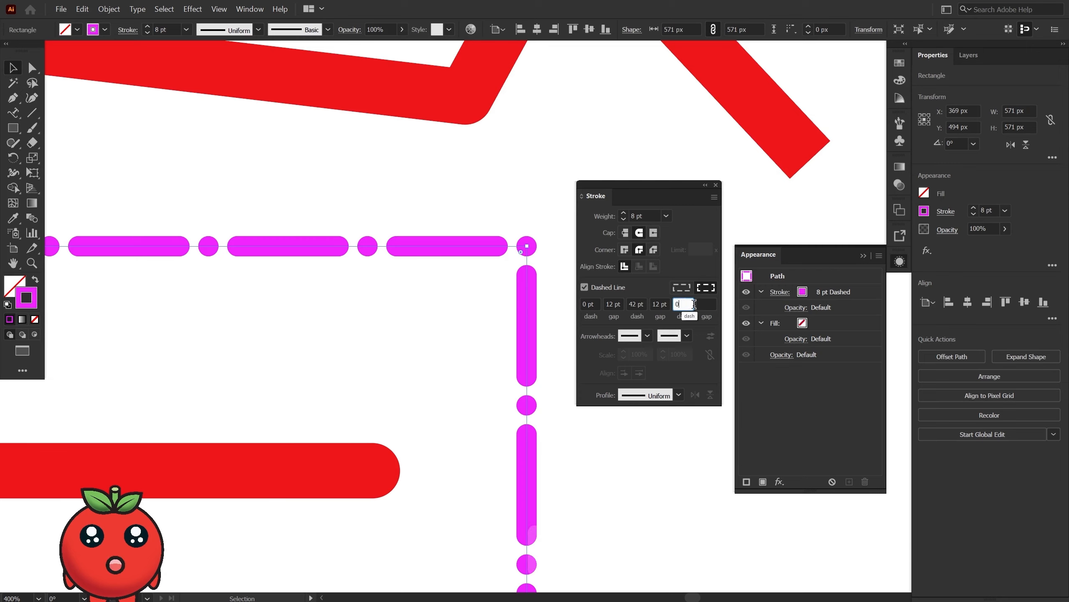
left_click(703, 303)
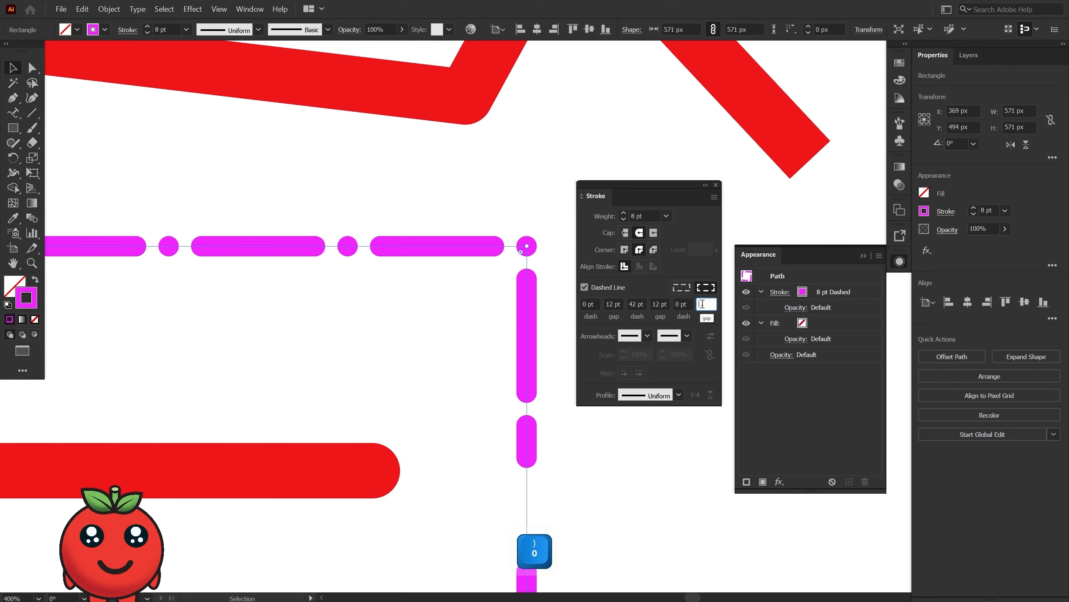
type("12")
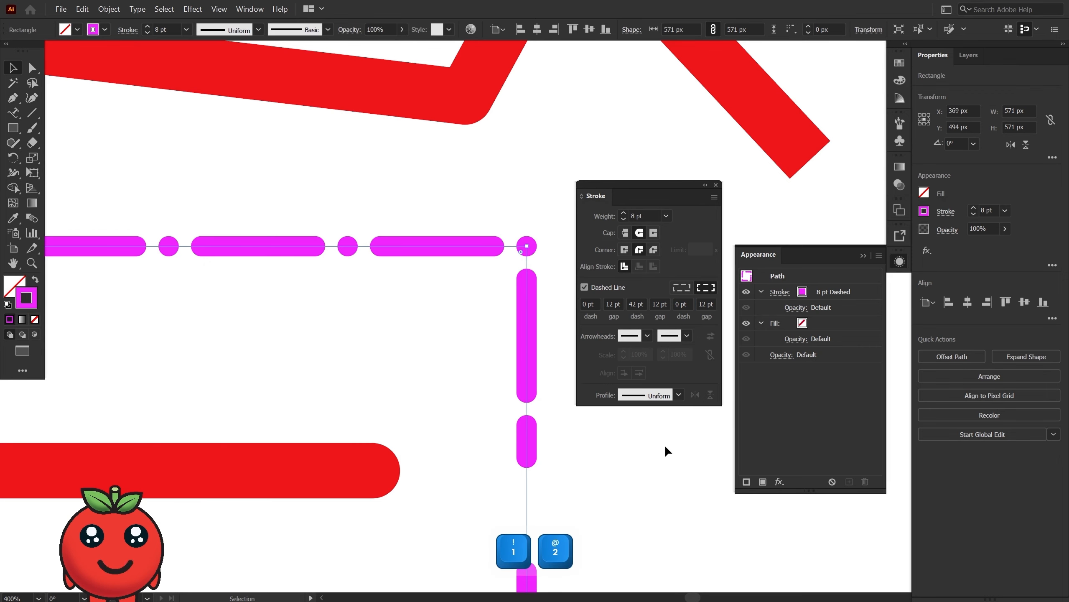
left_click(665, 448)
Re-enter 12 pt as the third gap in the default stroke settings with nothing selected.
scroll(464, 351, "down", 3)
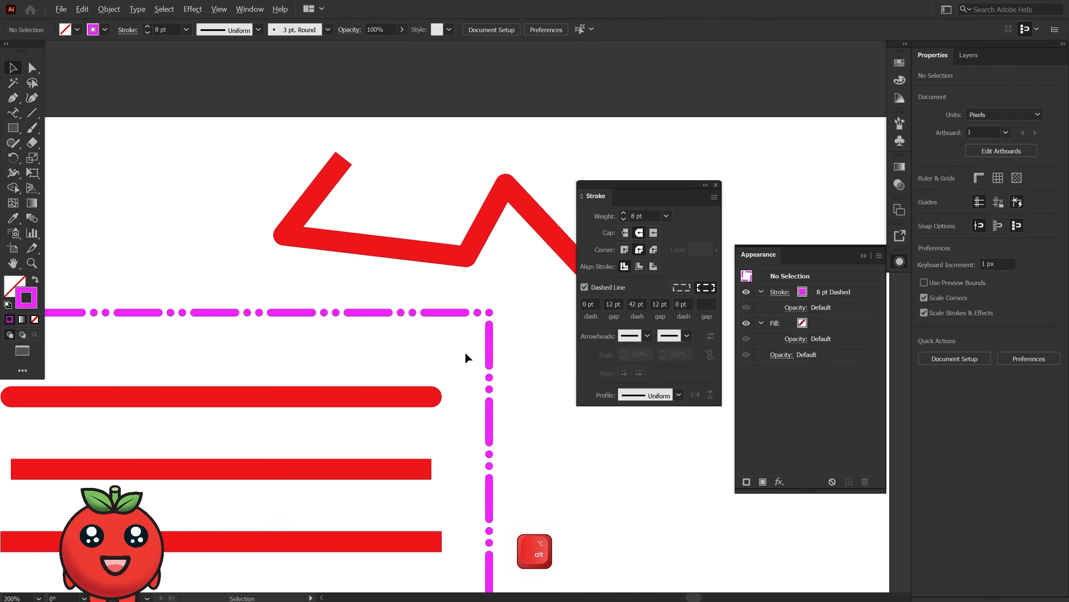
scroll(481, 430, "down", 5)
scroll(479, 417, "right", 2)
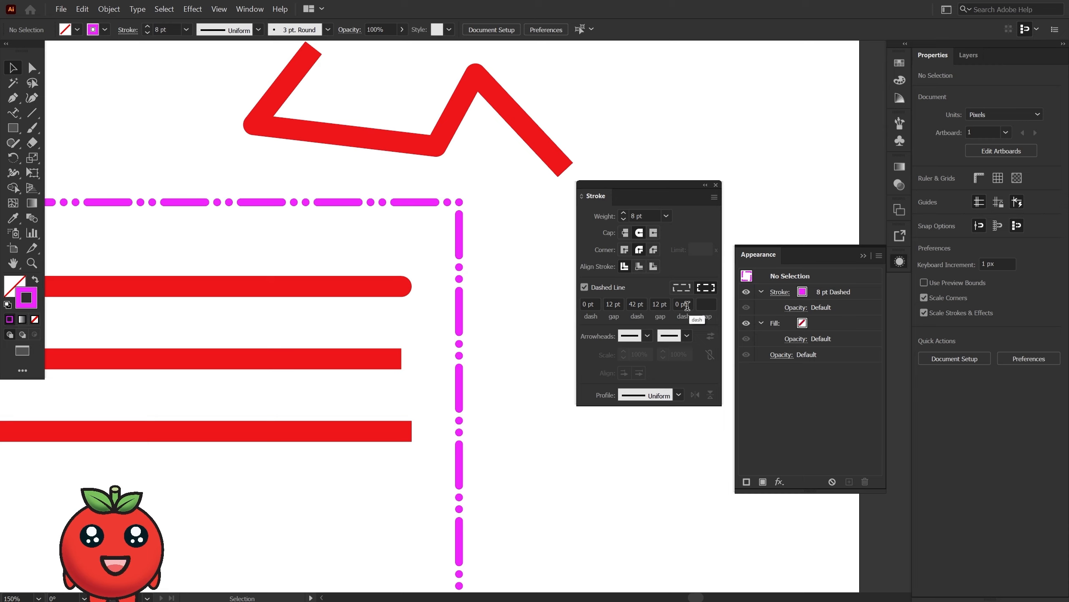
left_click(701, 301)
type("12")
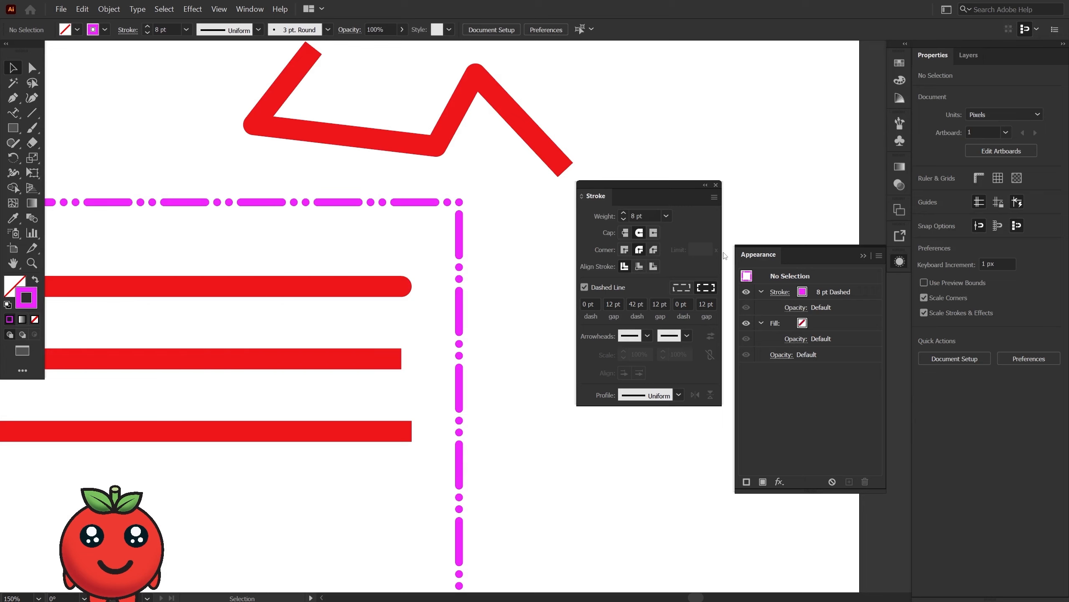
Add a second stroke to the dashed square, coloring the upper stroke orange-red and the lower one green.
left_click(423, 204)
left_click(747, 482)
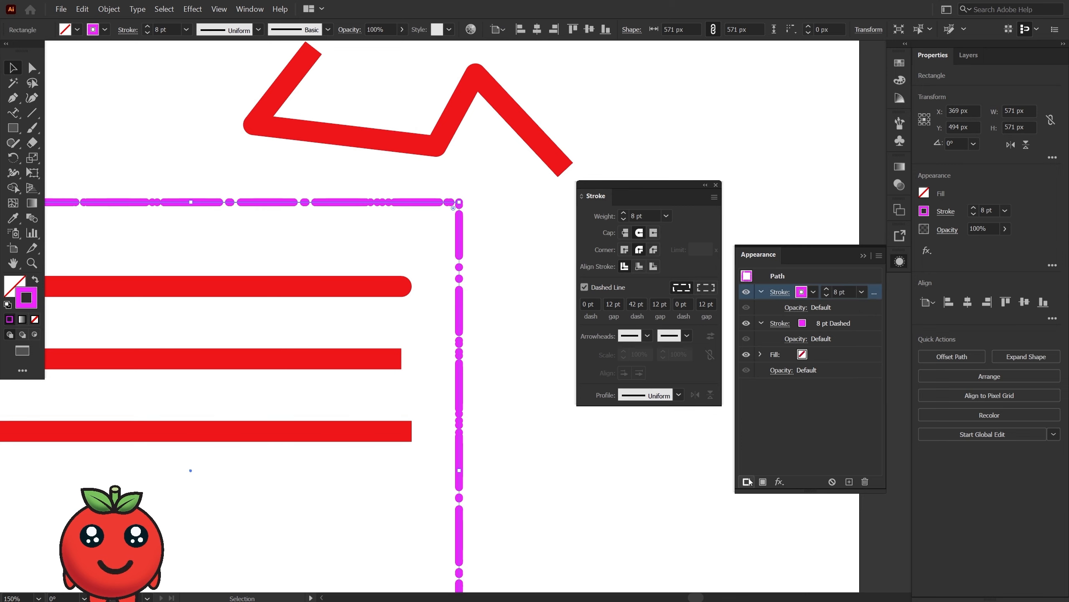
left_click(806, 328)
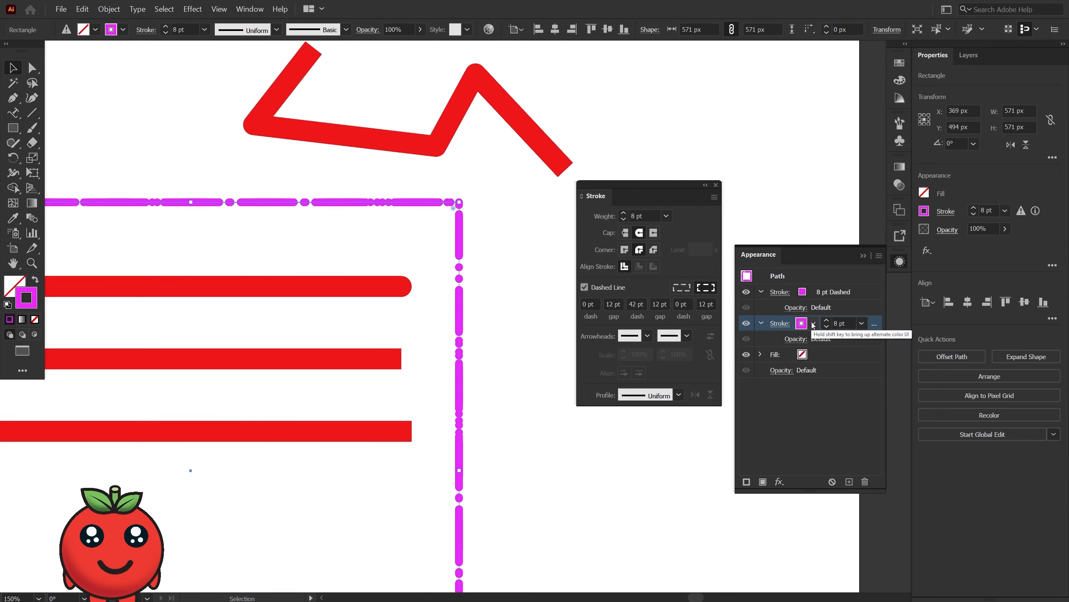
left_click(813, 324)
left_click(769, 345)
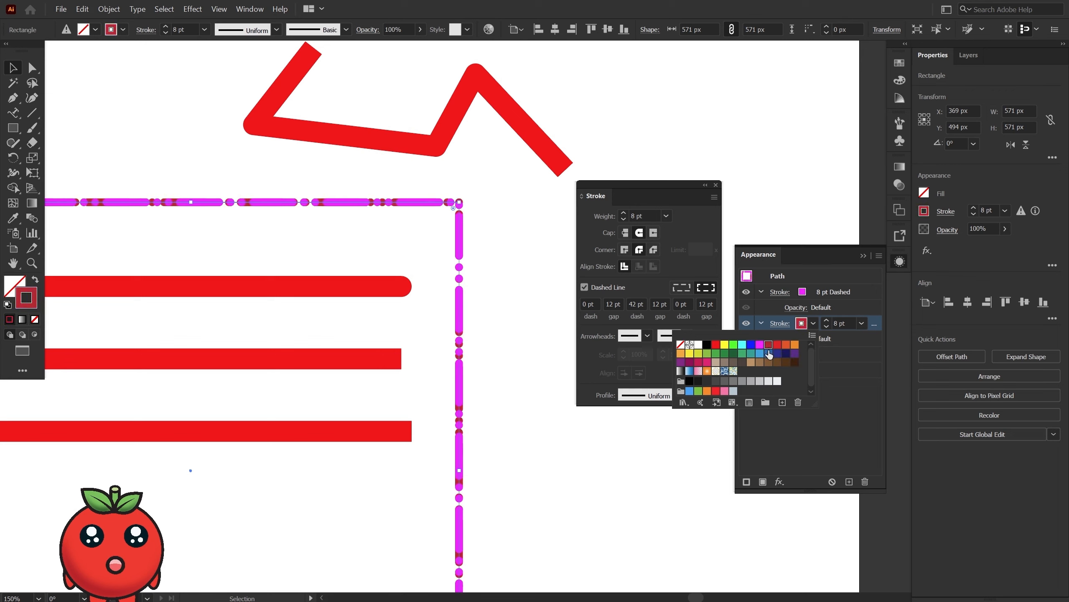
left_click(777, 324)
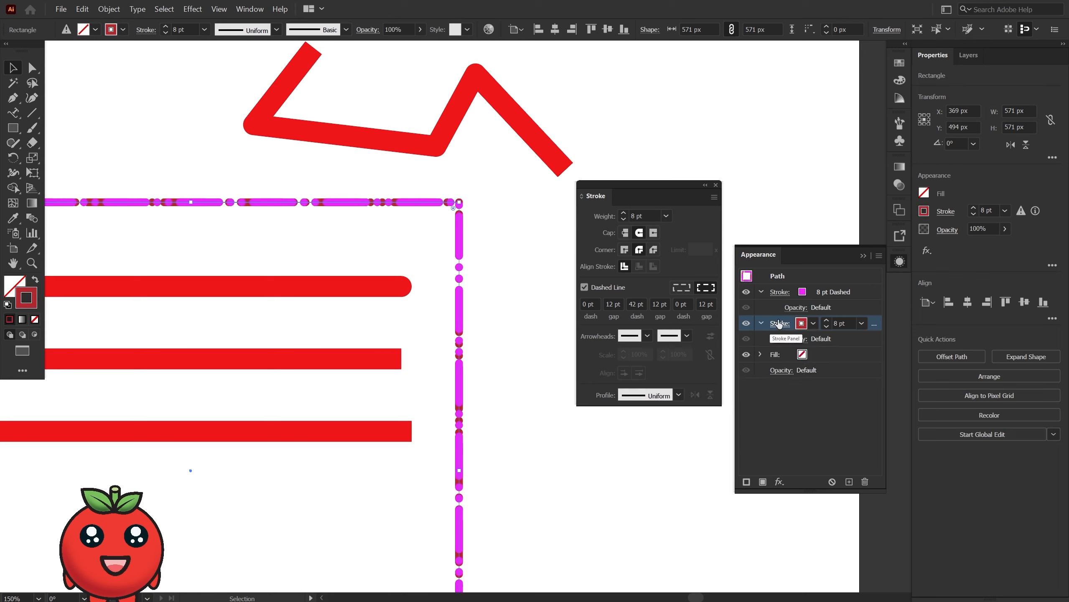
left_click(813, 323)
left_click(749, 377)
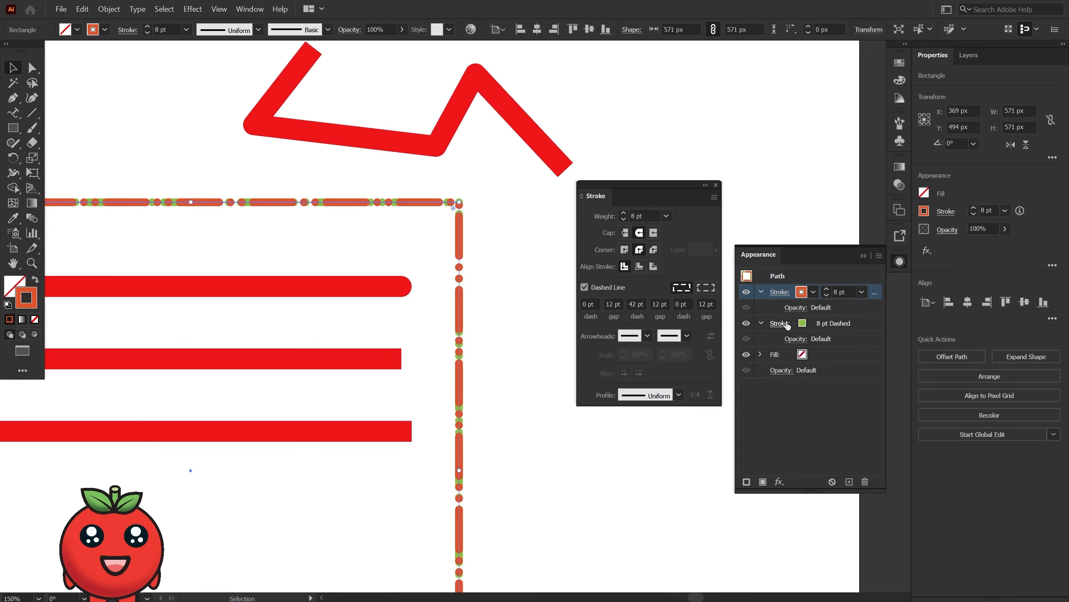
Turn off dashes on the square's lower stroke and color that stroke yellow.
left_click(780, 323)
left_click(654, 413)
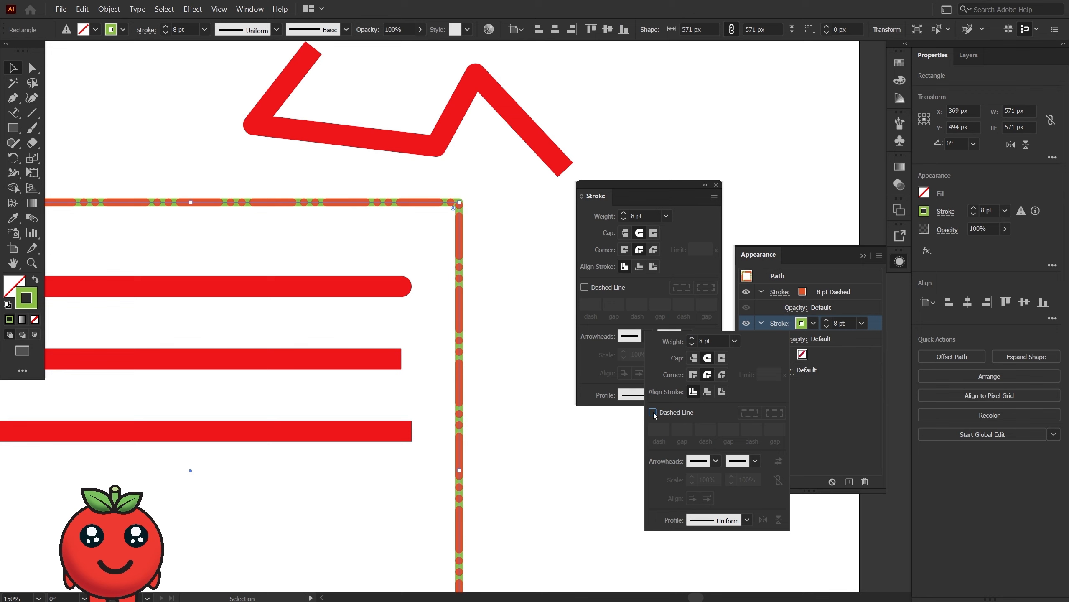
left_click(820, 419)
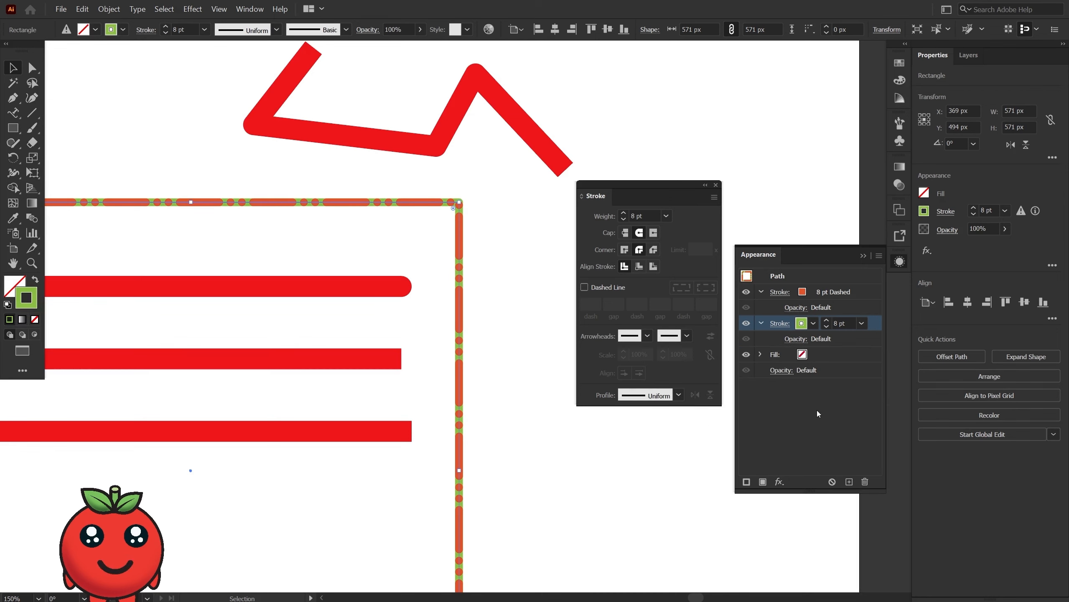
left_click(813, 323)
left_click(725, 345)
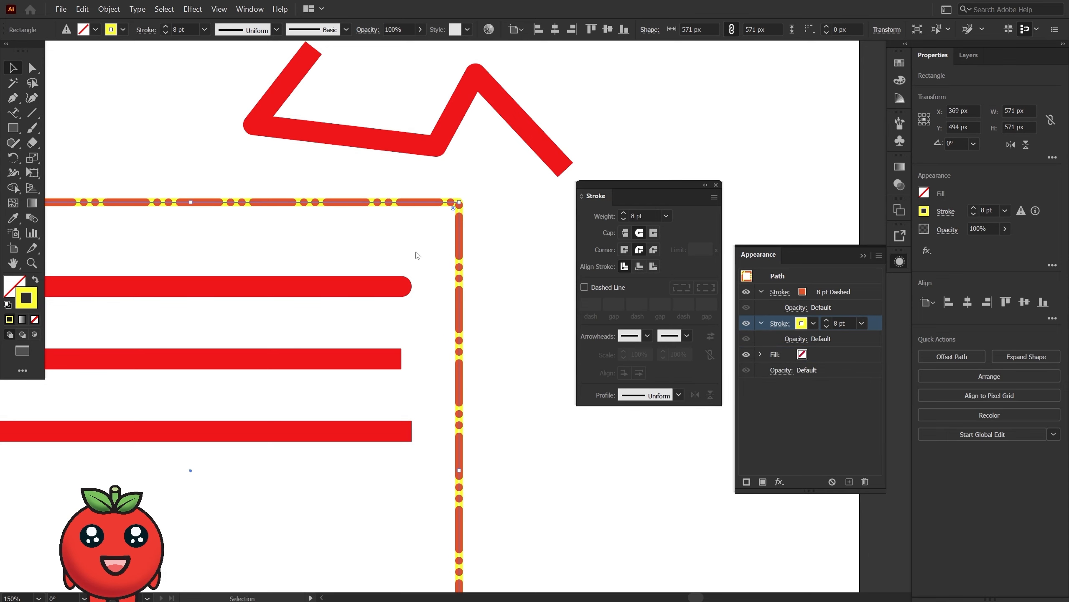
Round the square's corners to a radius of about 29 px, set its dashed upper stroke to 5 pt, and deselect it.
left_click_drag(454, 208, 432, 229)
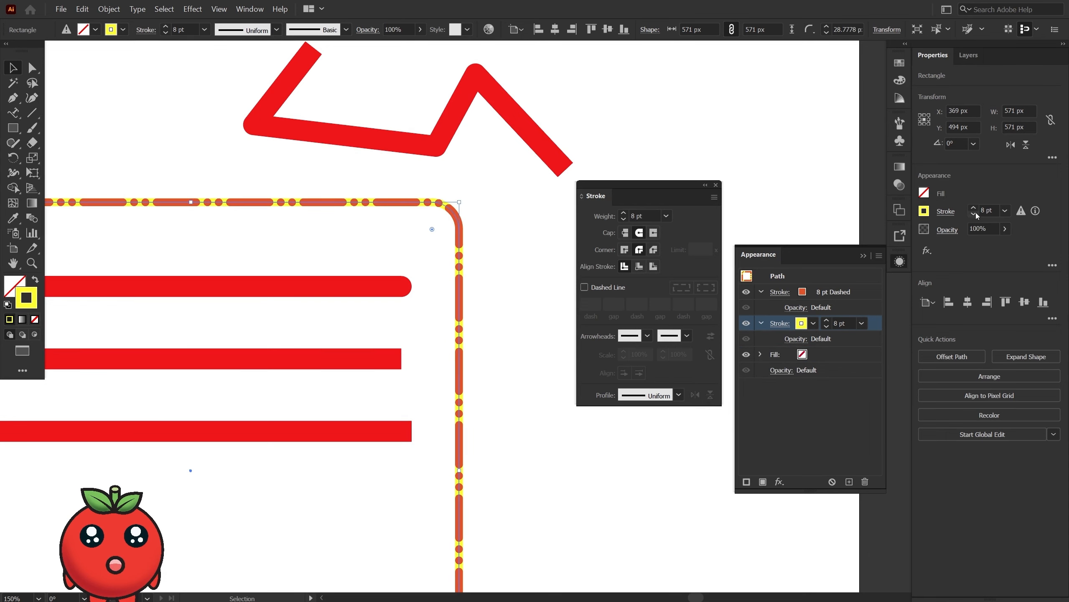
left_click(839, 293)
left_click(826, 296)
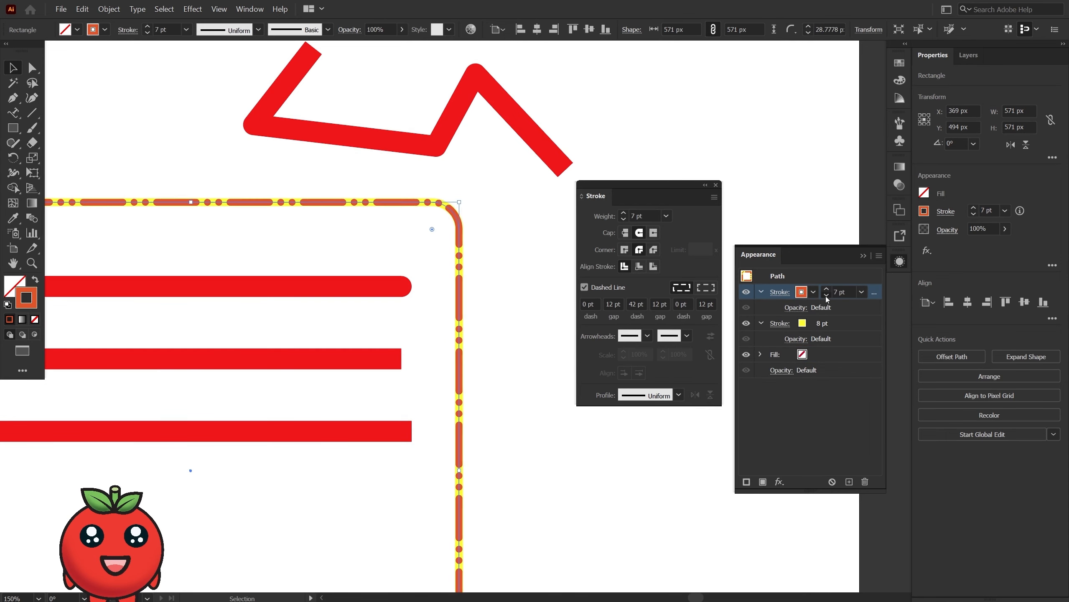
left_click(826, 296)
left_click(825, 296)
left_click(555, 370)
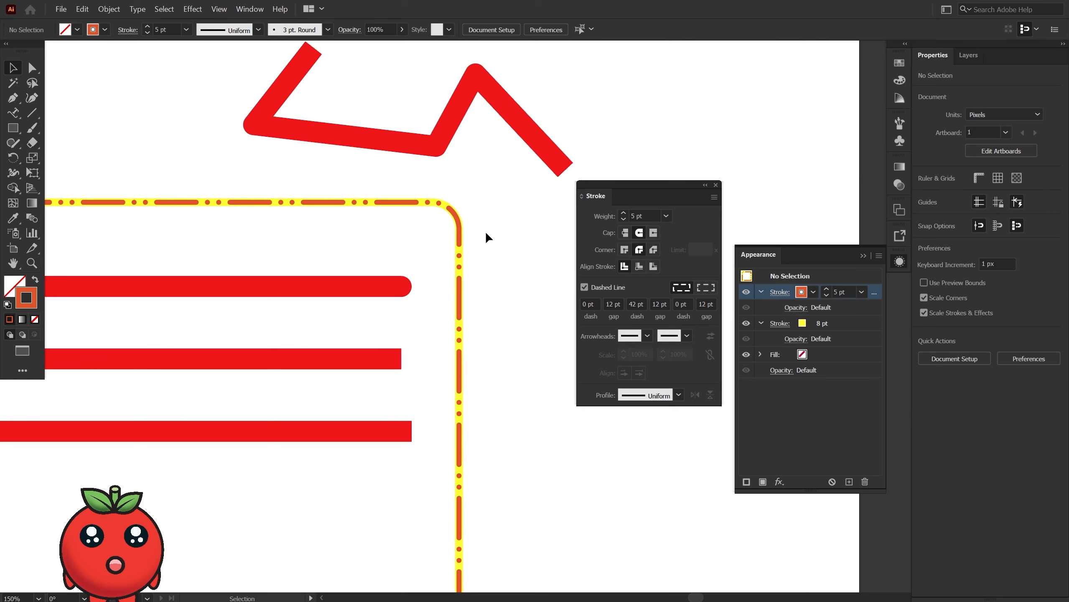
Apply the Arrow 1 arrowhead to the start of the uppermost red line inside the square.
scroll(234, 357, "up", 3)
scroll(235, 360, "down", 3)
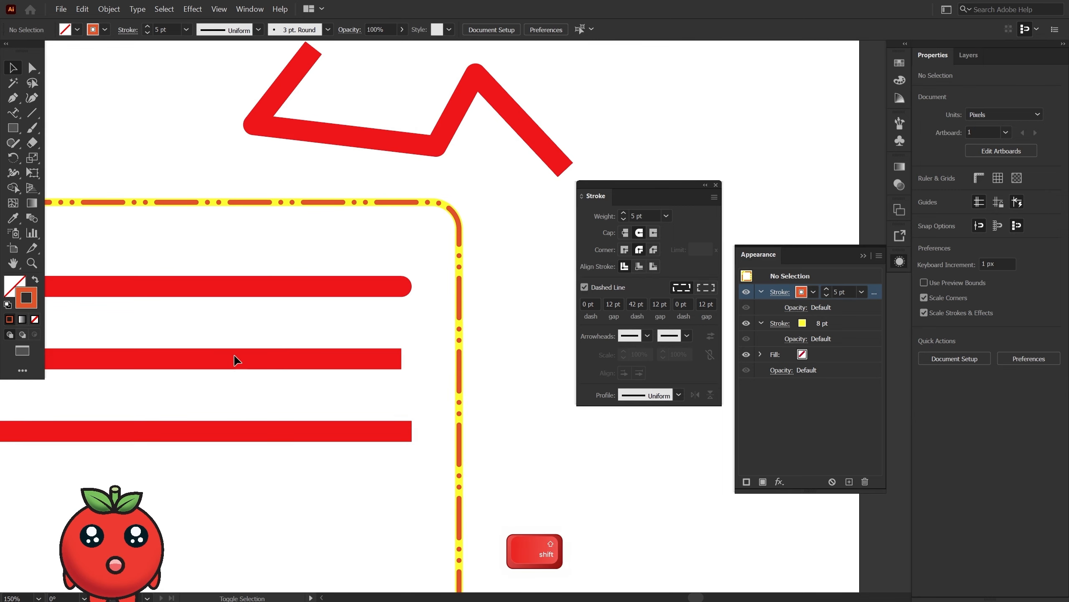
key("space")
left_click_drag(244, 352, 360, 330)
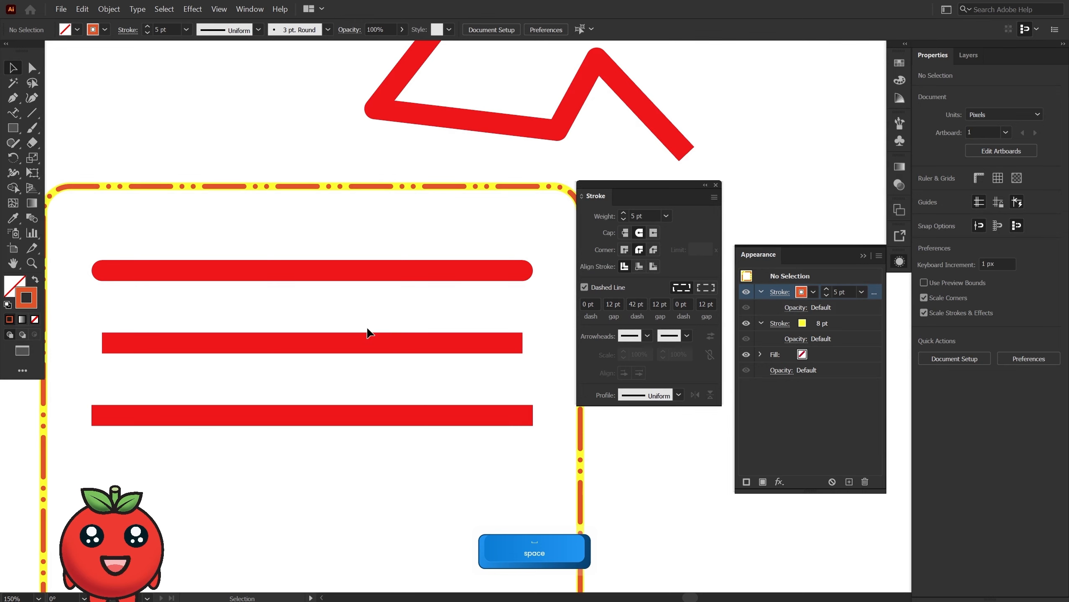
left_click(413, 274)
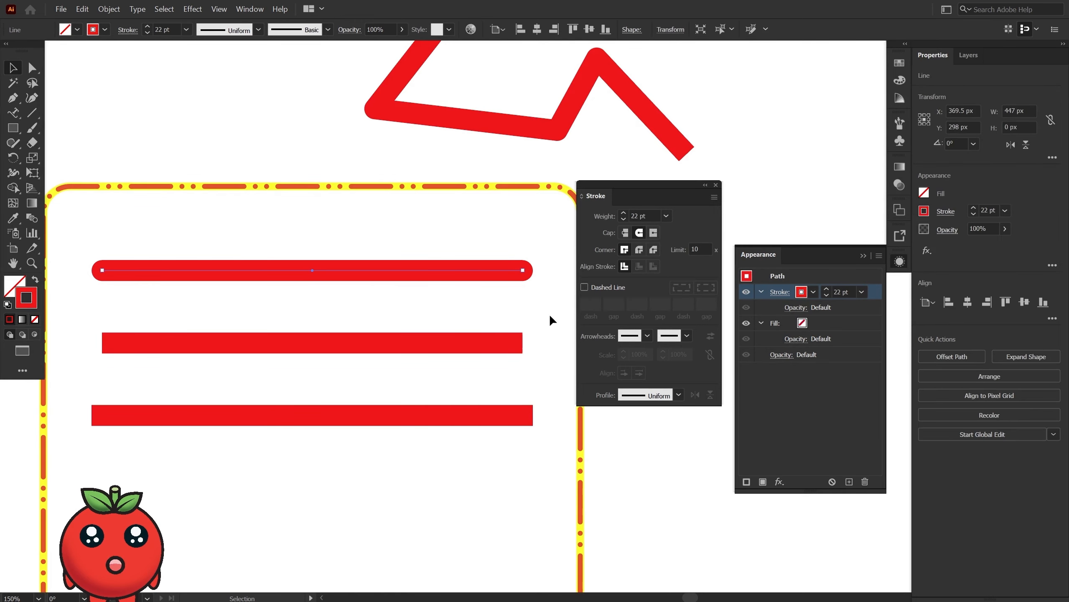
left_click(648, 336)
left_click(597, 382)
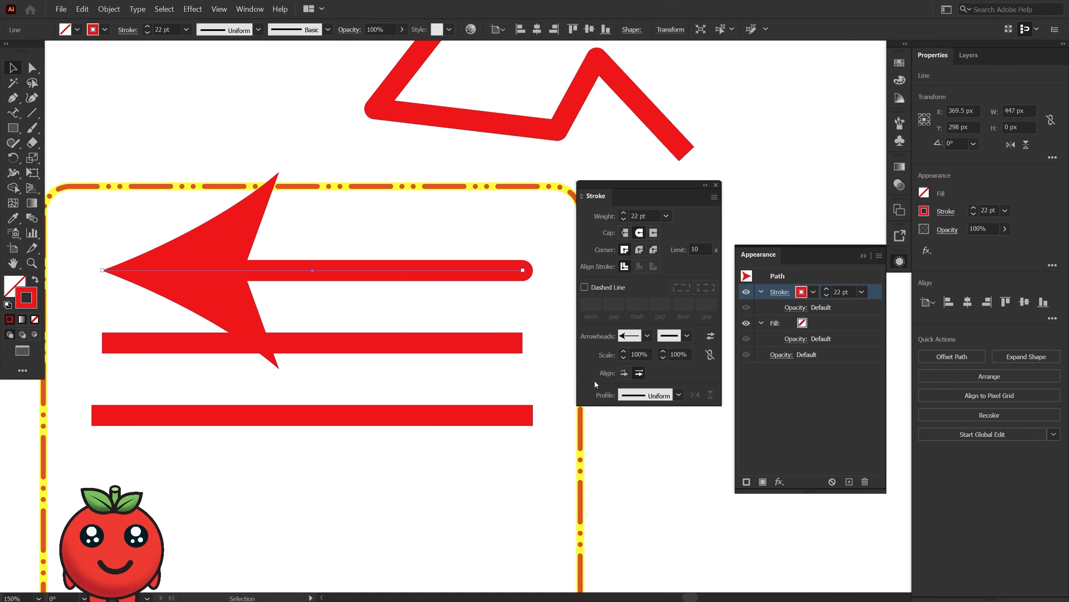
Reduce the arrow line's stroke weight to 11 pt.
left_click(974, 213)
left_click(974, 213)
left_click(975, 214)
left_click(975, 214)
left_click(974, 214)
left_click(975, 214)
left_click(974, 214)
left_click(974, 214)
left_click(975, 214)
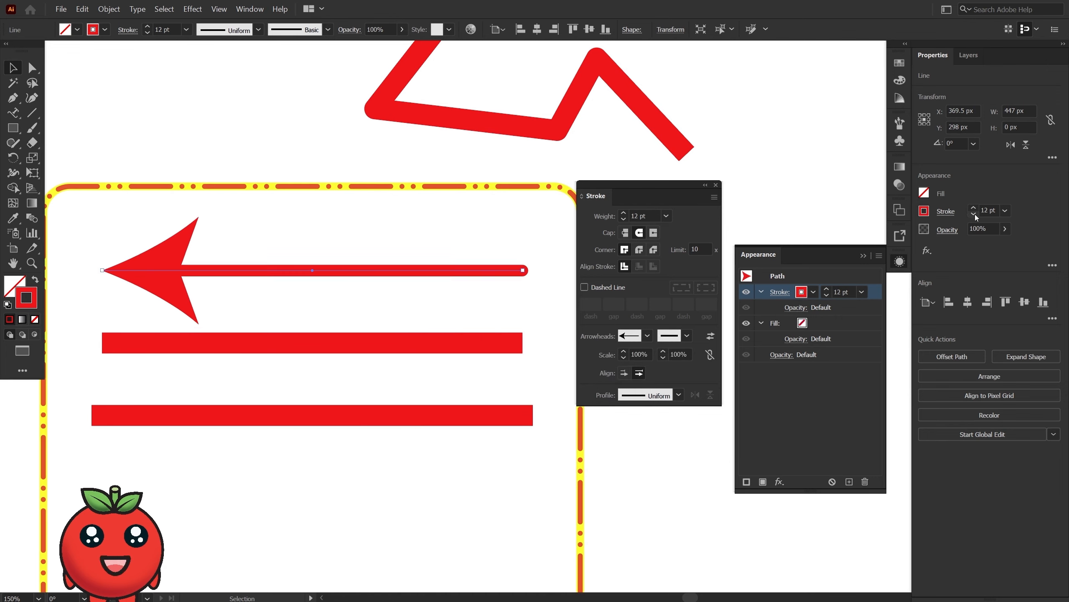
left_click(974, 214)
Change the line's start arrowhead to the pointing hand, Arrow 35, and reduce the stroke weight to 5 pt.
left_click(648, 336)
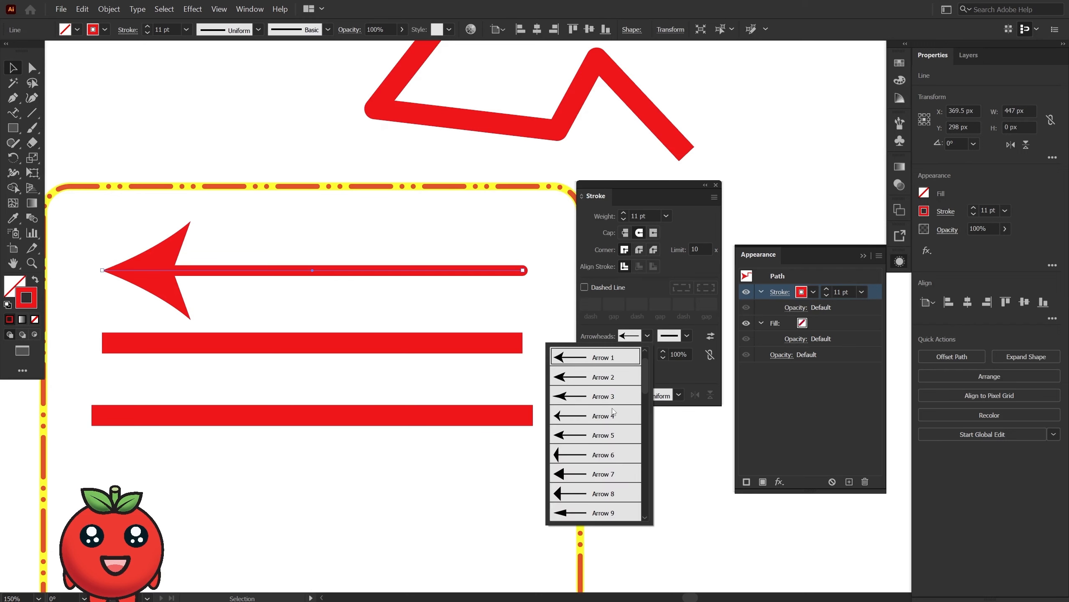
scroll(606, 417, "down", 4)
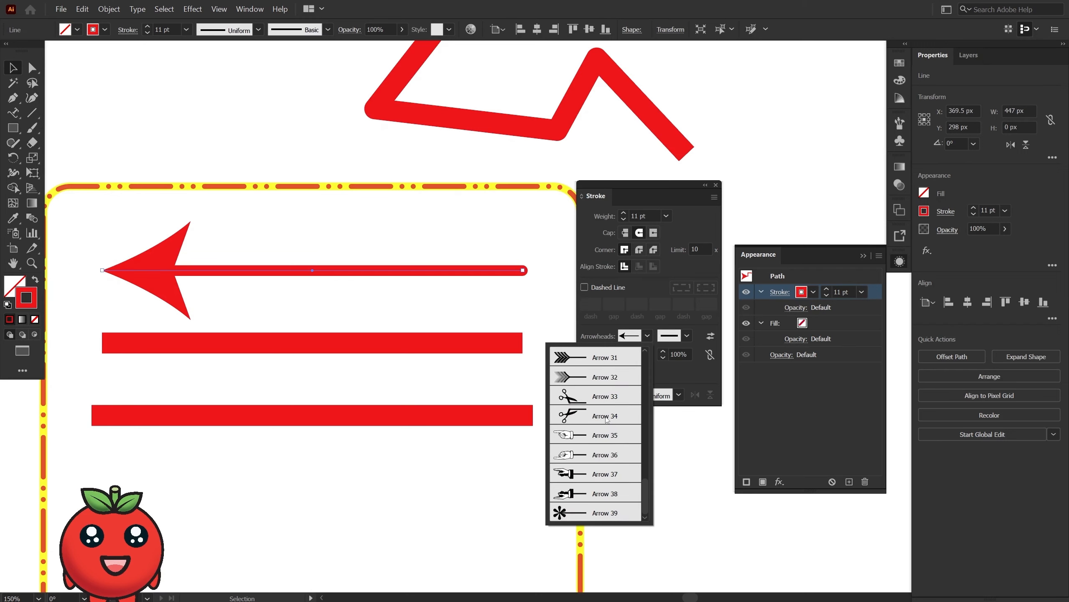
left_click(582, 440)
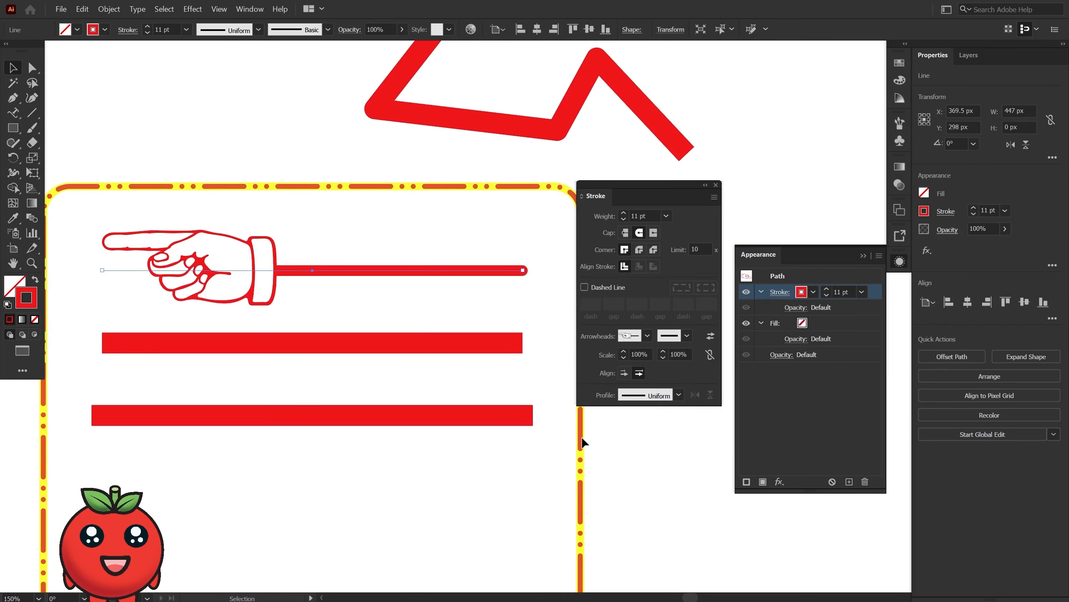
left_click(973, 215)
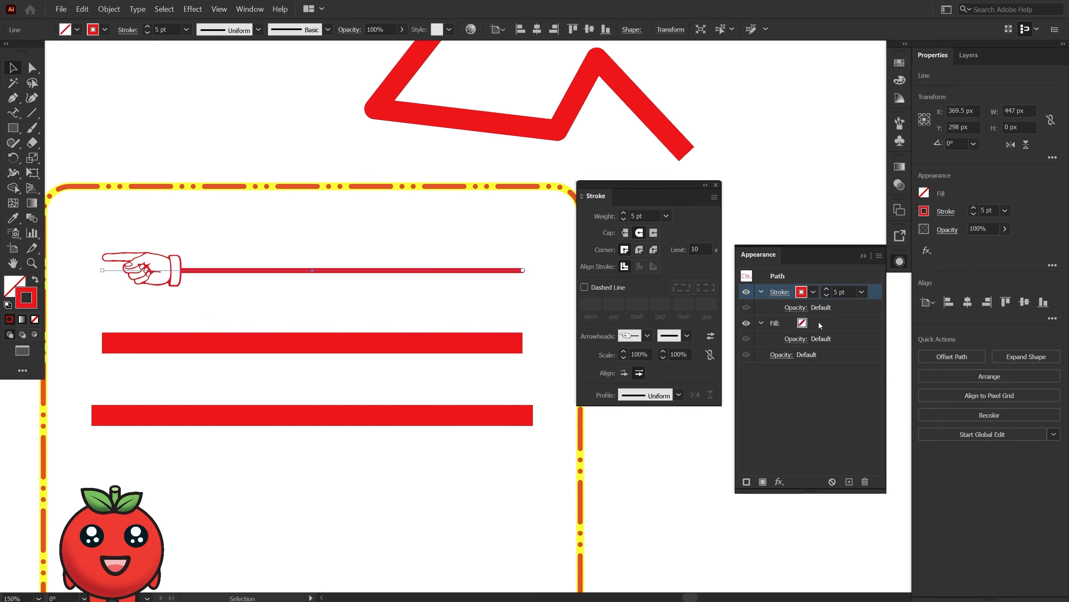
Browse the end arrowheads and apply the open circle to the end of the hand line.
left_click(687, 336)
scroll(679, 365, "down", 10)
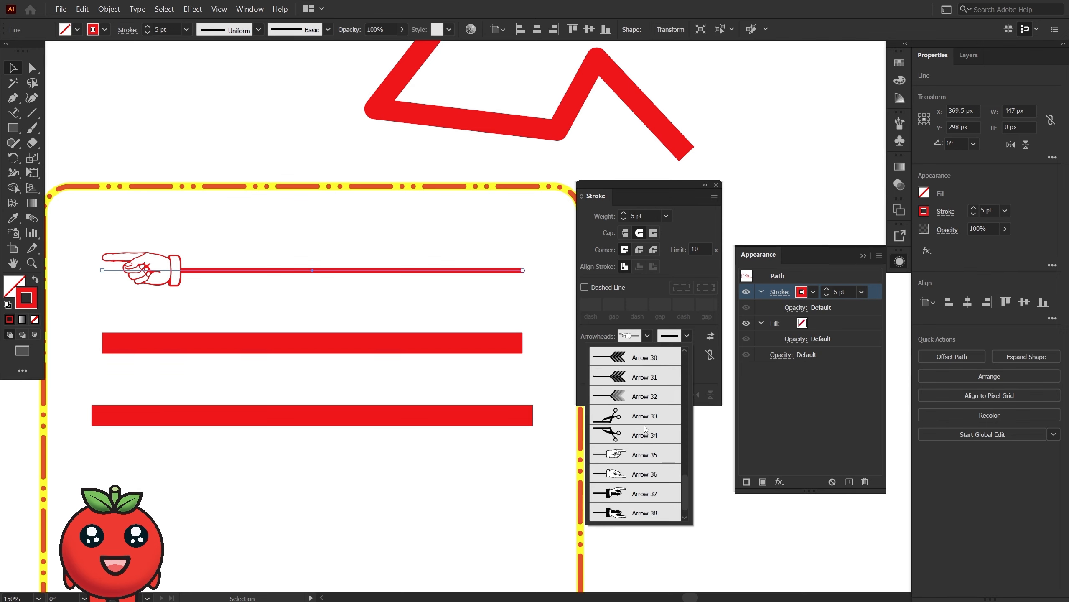
scroll(634, 459, "up", 1)
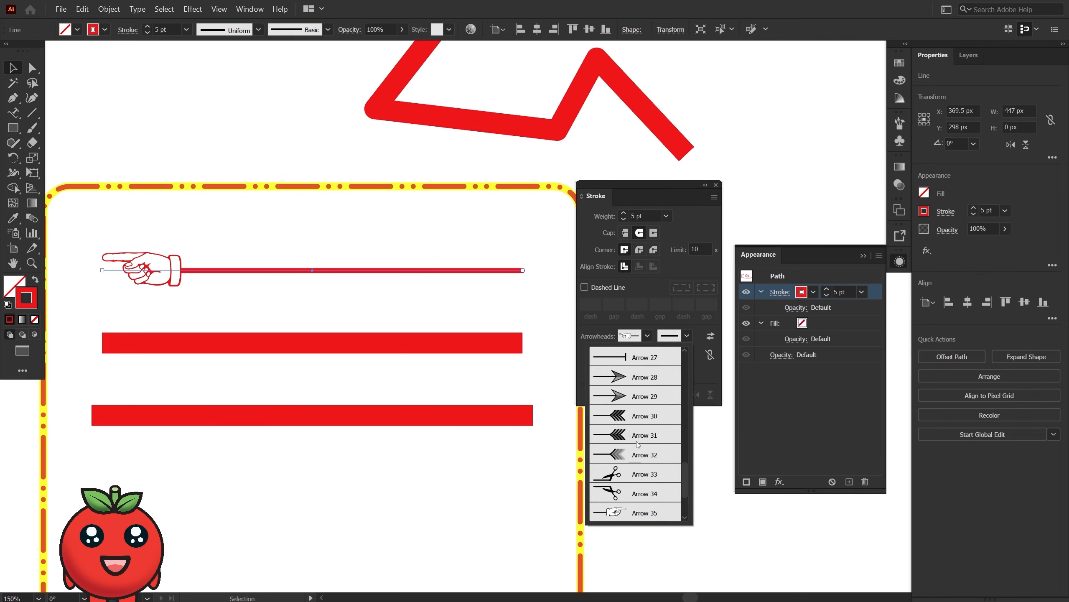
scroll(637, 460, "up", 2)
left_click(644, 423)
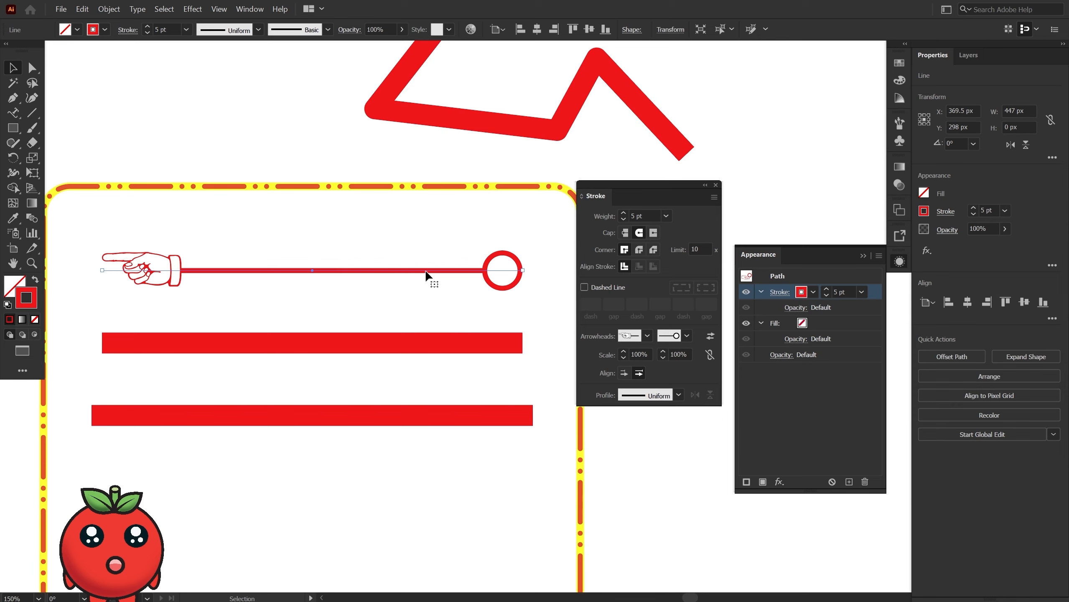
Enable dashes on the hand line and set its third dash to 11 pt.
left_click(584, 289)
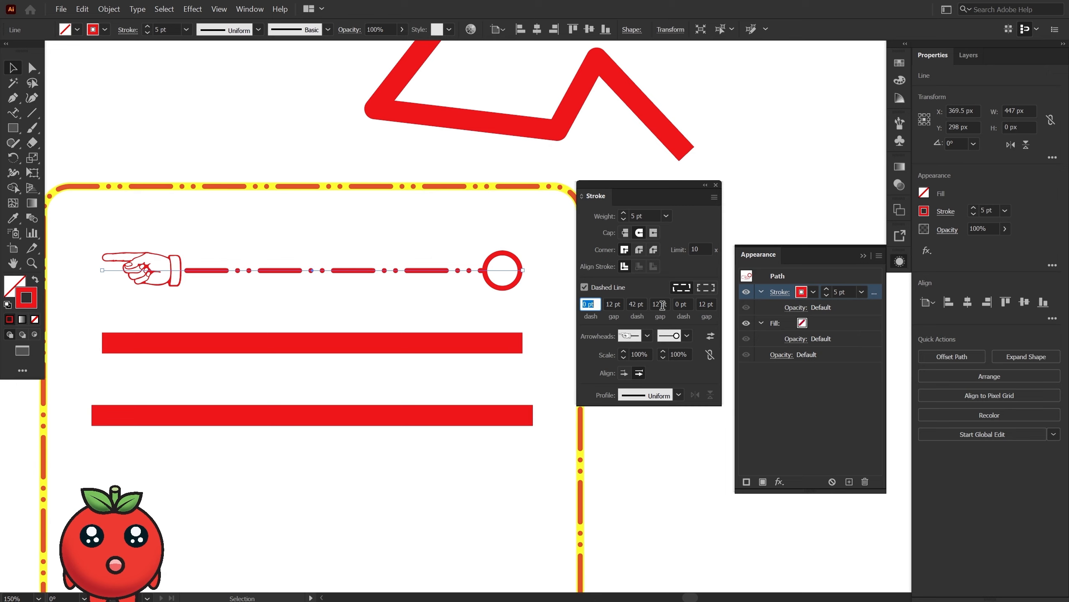
left_click(677, 303)
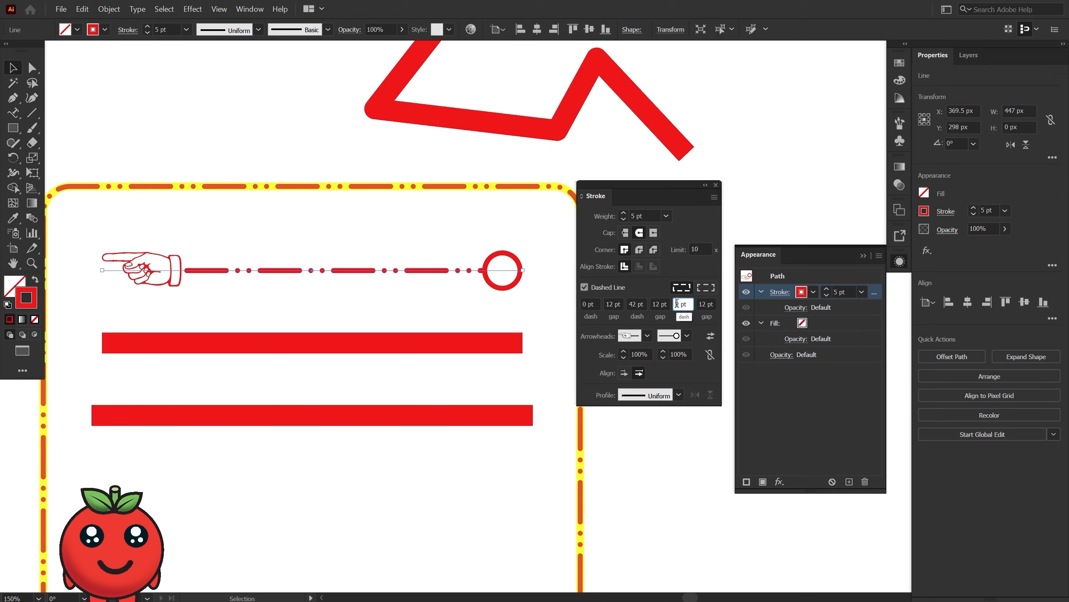
key("Up")
key("Up")
key("Up")
key("Up")
key("Up")
key("Up")
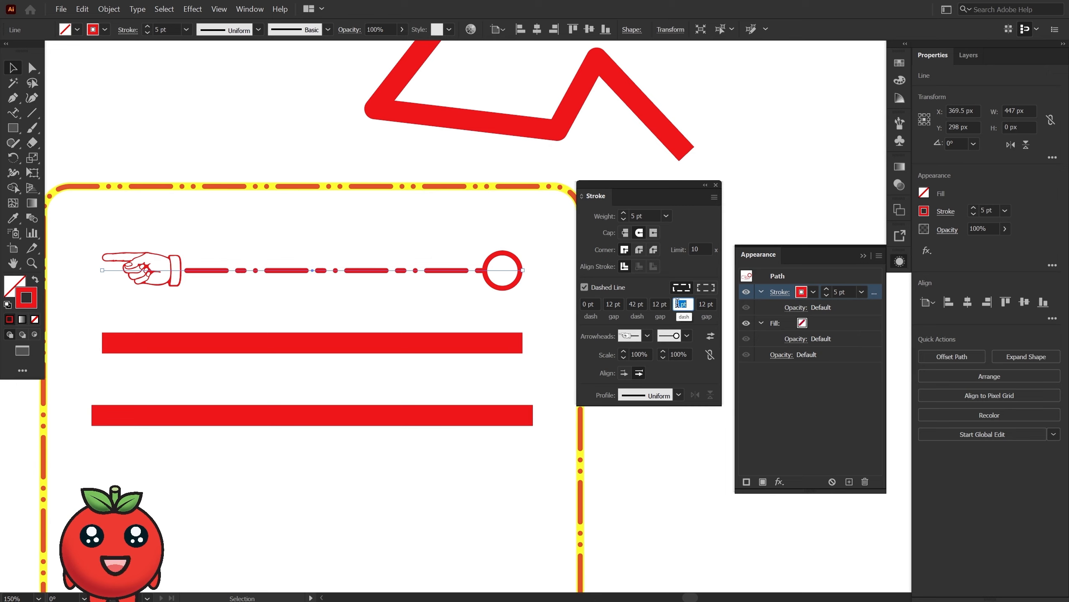
key("Up")
key("Up")
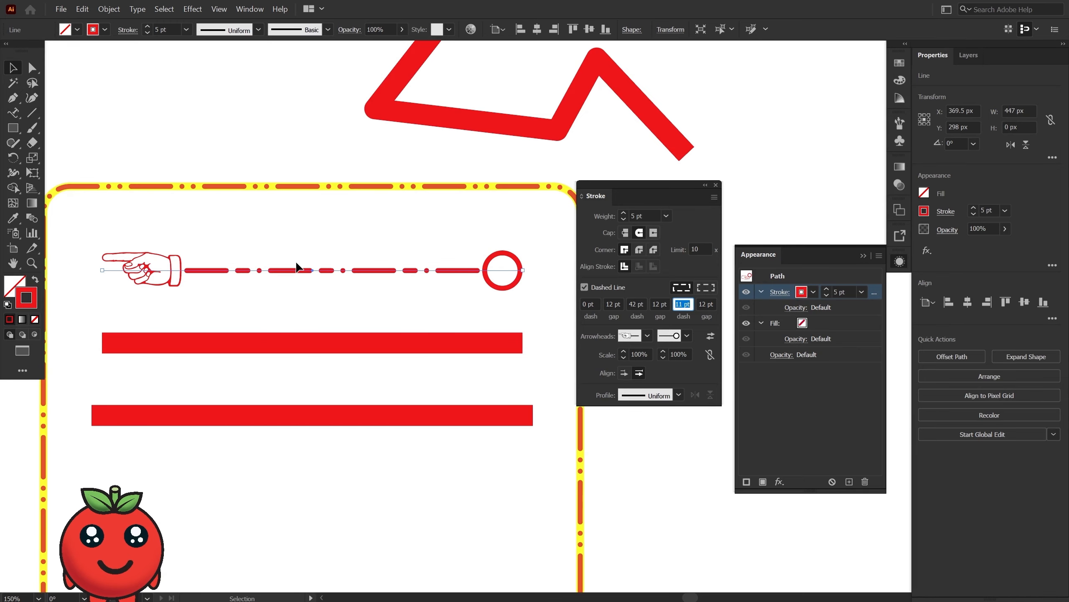
Deselect the line and undo the accidental changes to its third dash and arrowheads.
scroll(281, 251, "right", 2)
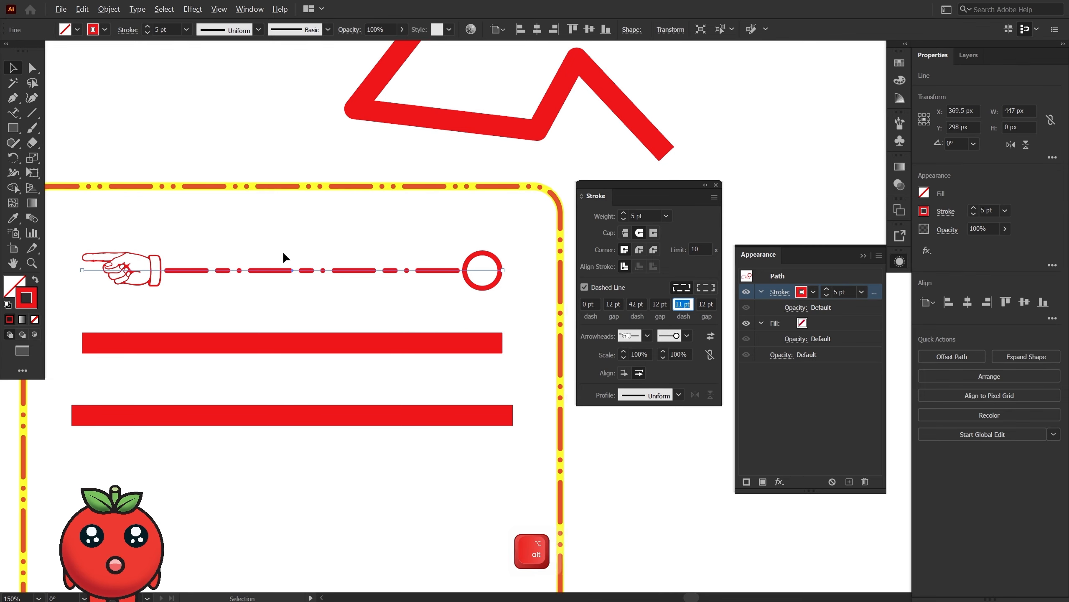
scroll(283, 251, "down", 1)
key("space")
left_click_drag(515, 302, 432, 309)
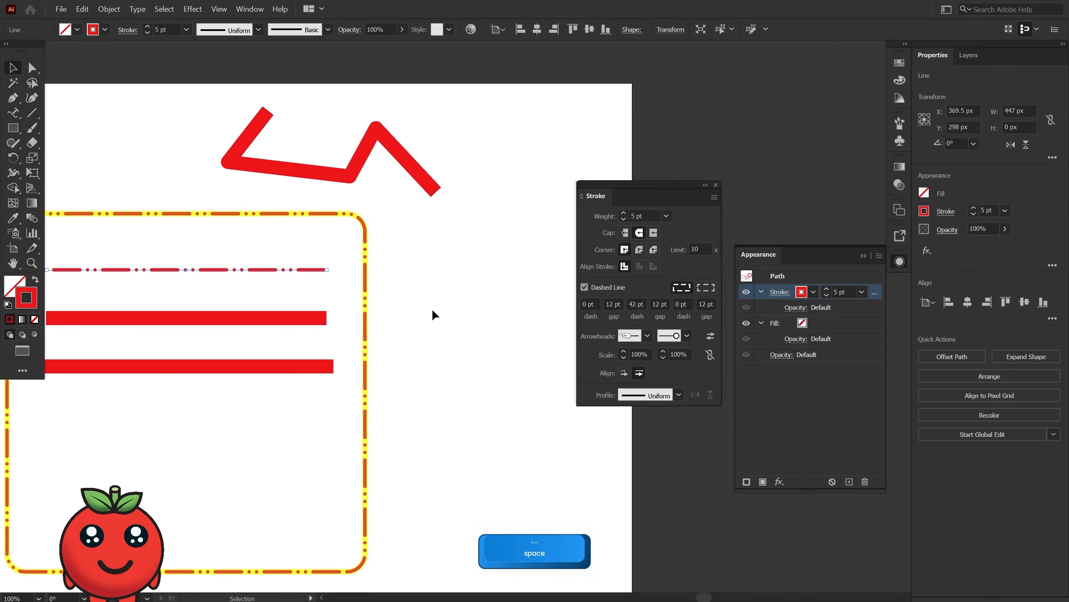
scroll(434, 310, "down", 1)
left_click(424, 351)
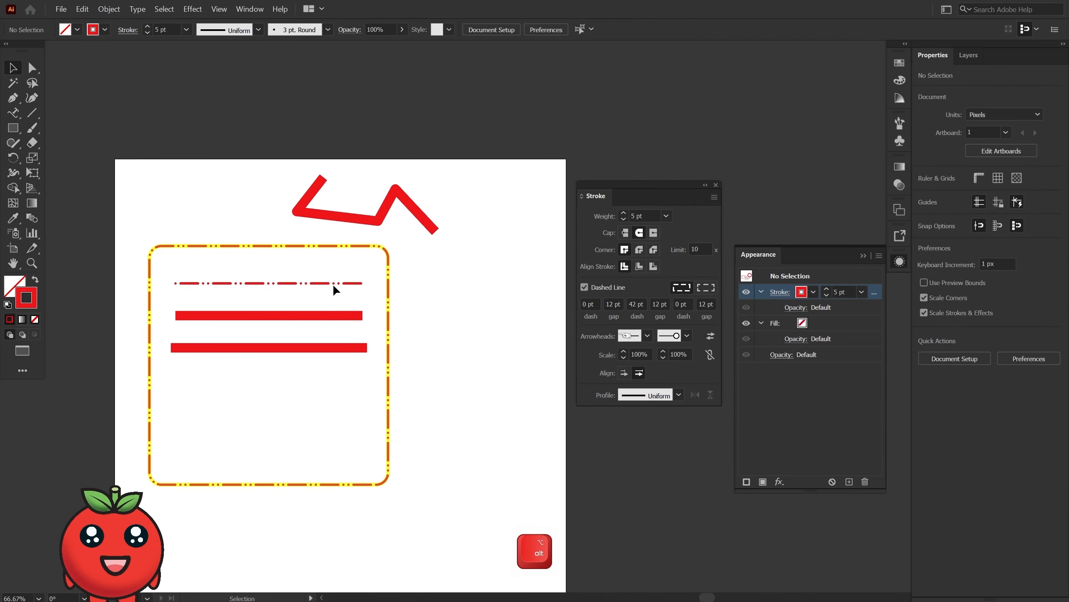
key("ctrl+z")
key("ctrl+z")
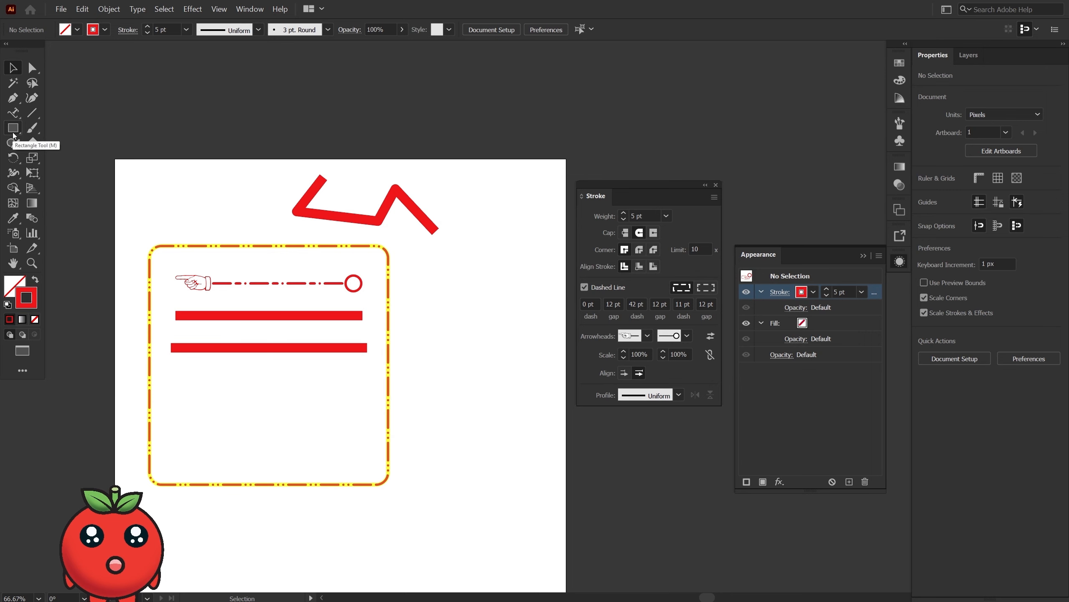
Draw a dashed circle about 294 px in diameter beside the rounded square with the Ellipse tool.
left_click_drag(12, 128, 64, 160)
left_click_drag(477, 326, 538, 388)
scroll(495, 300, "up", 2)
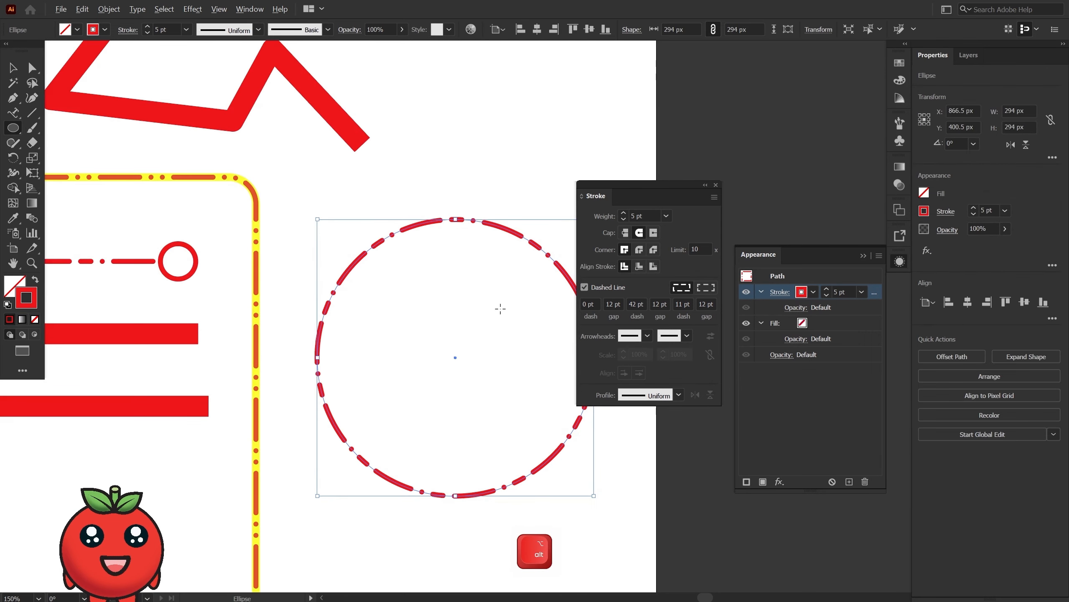
key("space")
left_click_drag(473, 332, 428, 309)
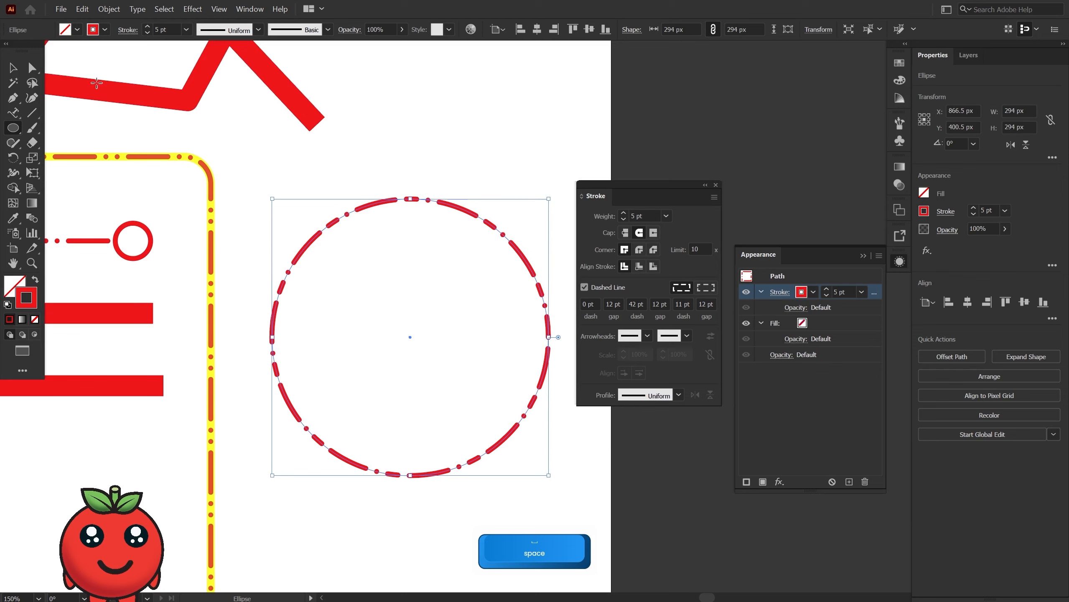
Open a gap at the top of the dashed circle by adding an anchor point on each side and deleting the topmost anchor.
left_click(13, 98)
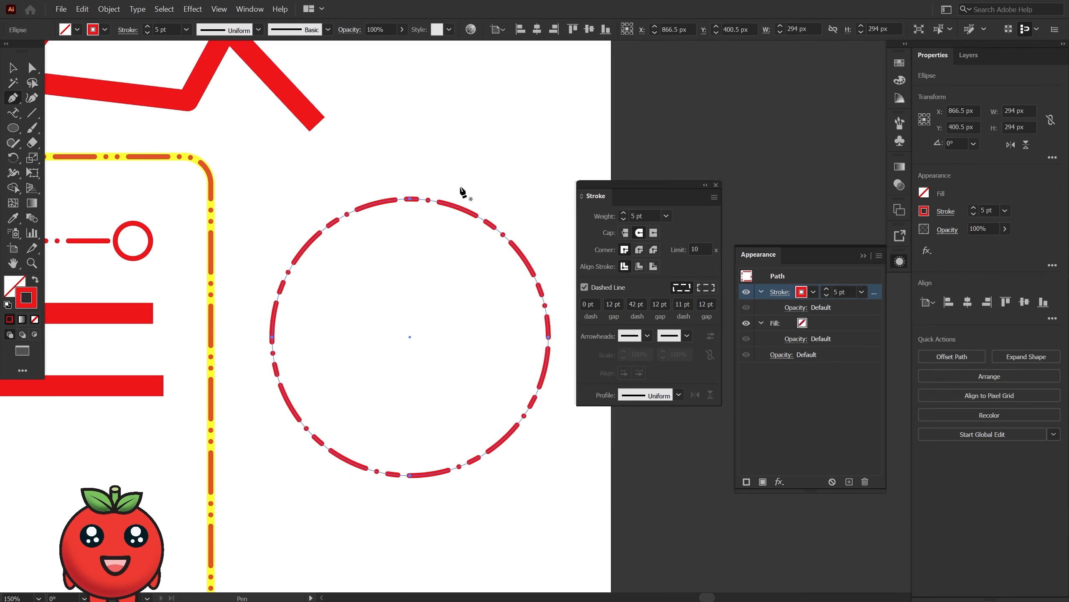
left_click(388, 204)
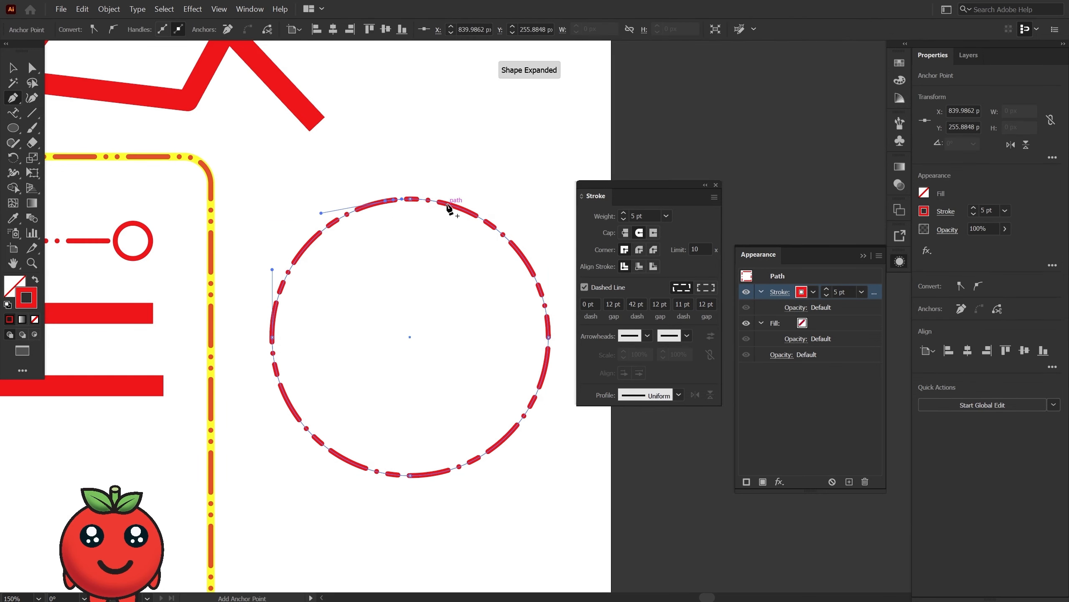
left_click(440, 202)
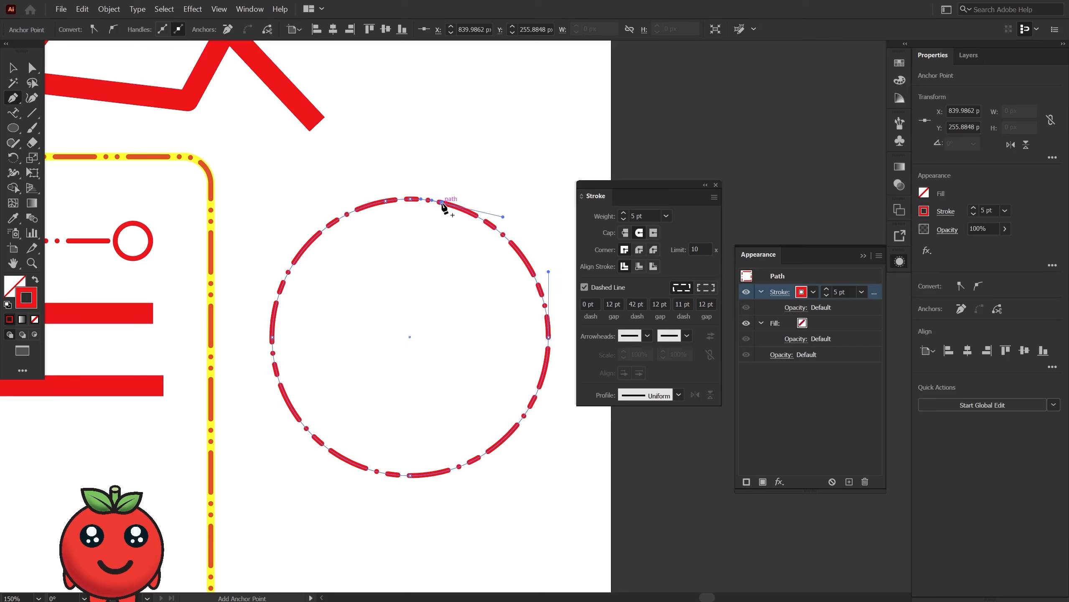
key("a")
left_click(412, 201)
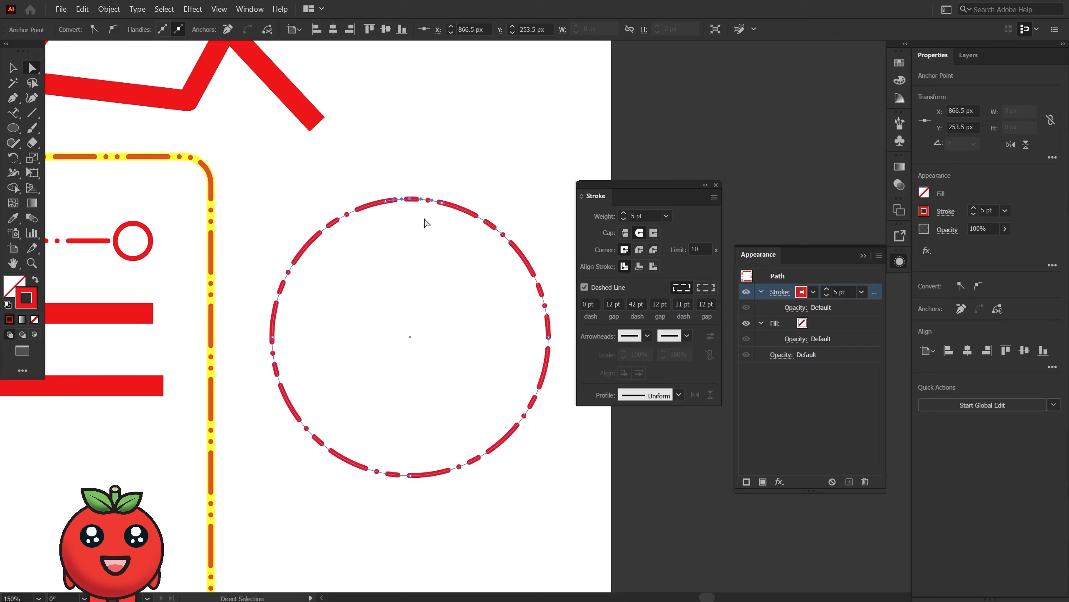
key("Delete")
key("v")
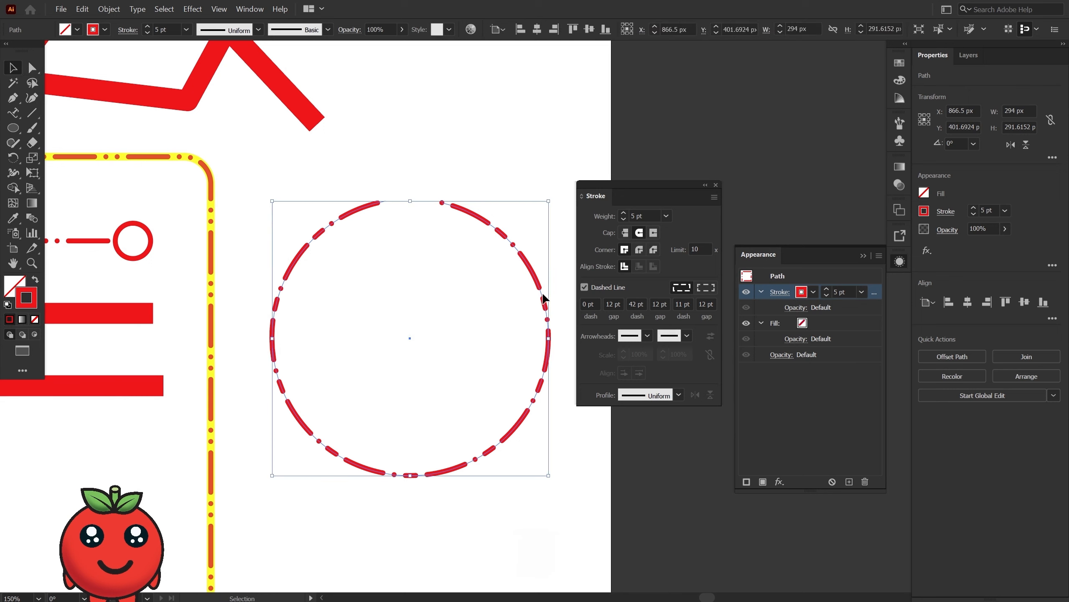
Try Arrow 1 at the start of the open circle and replace it with an outlined pointing-hand arrowhead.
left_click(644, 336)
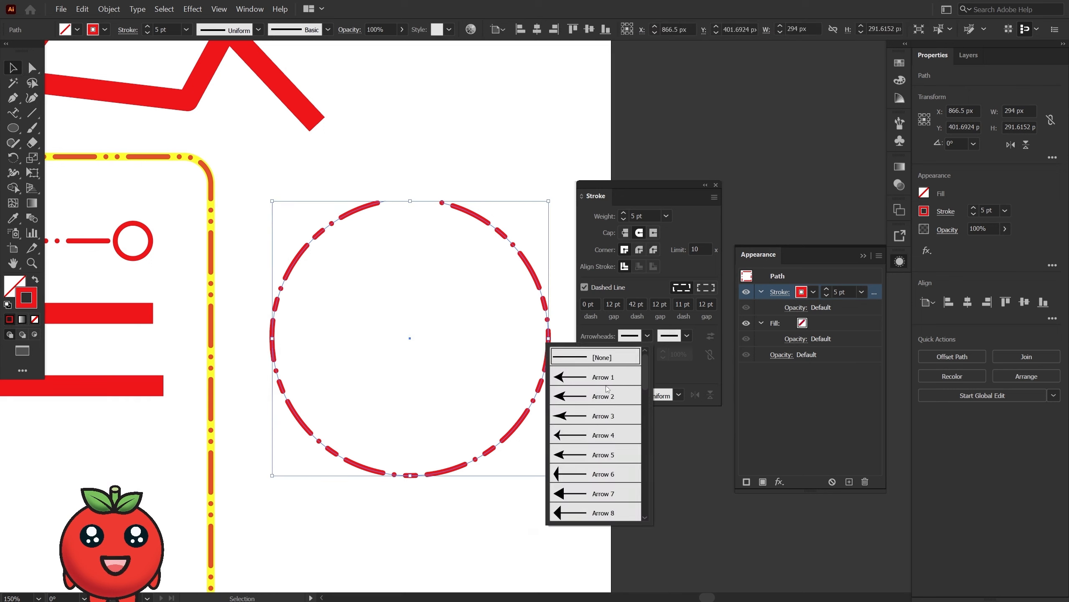
left_click(598, 374)
left_click(647, 336)
scroll(596, 460, "down", 5)
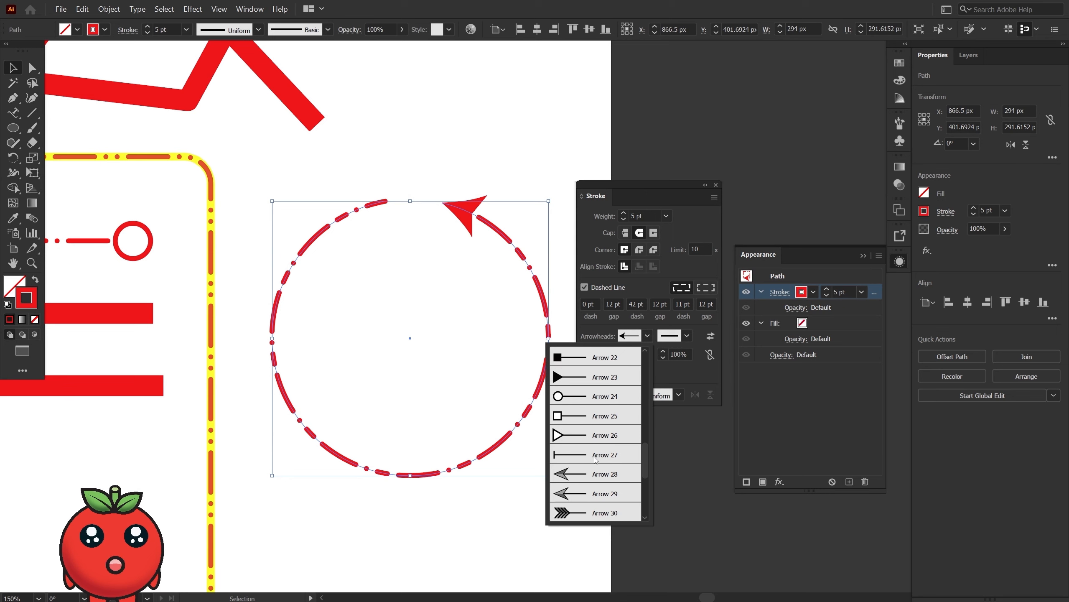
left_click(598, 436)
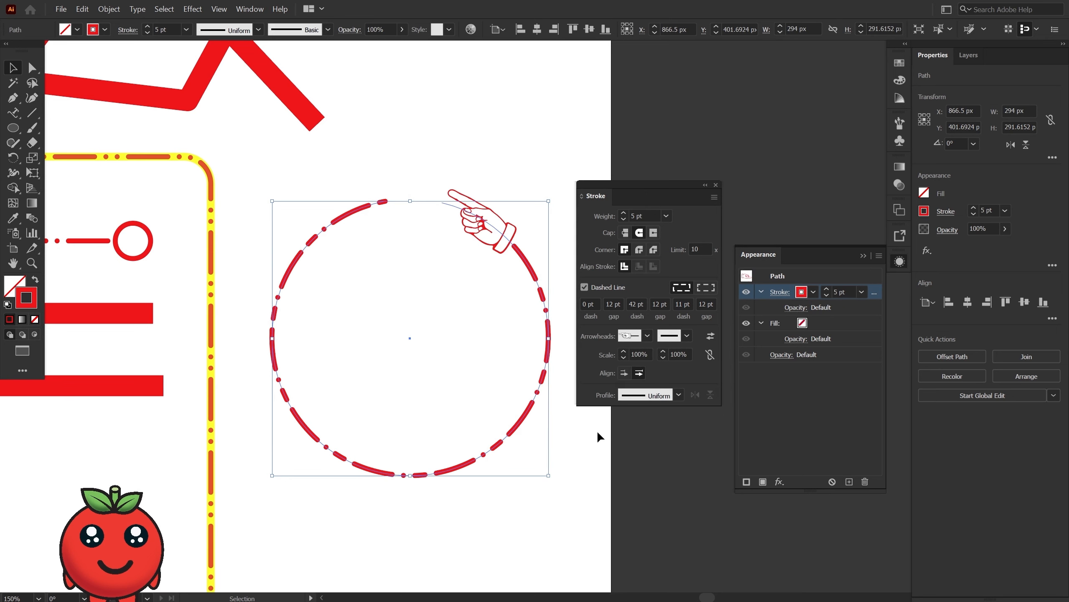
Apply Arrow 36 to the end of the open circle and replace it with the Arrow 35 pointing hand.
left_click(687, 336)
scroll(640, 459, "down", 10)
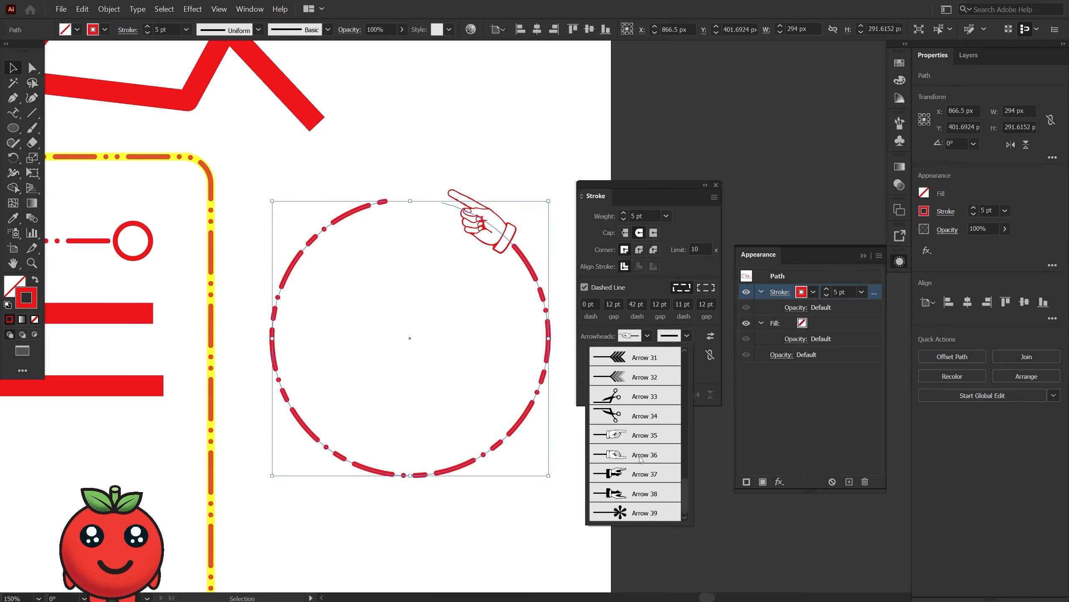
left_click(641, 459)
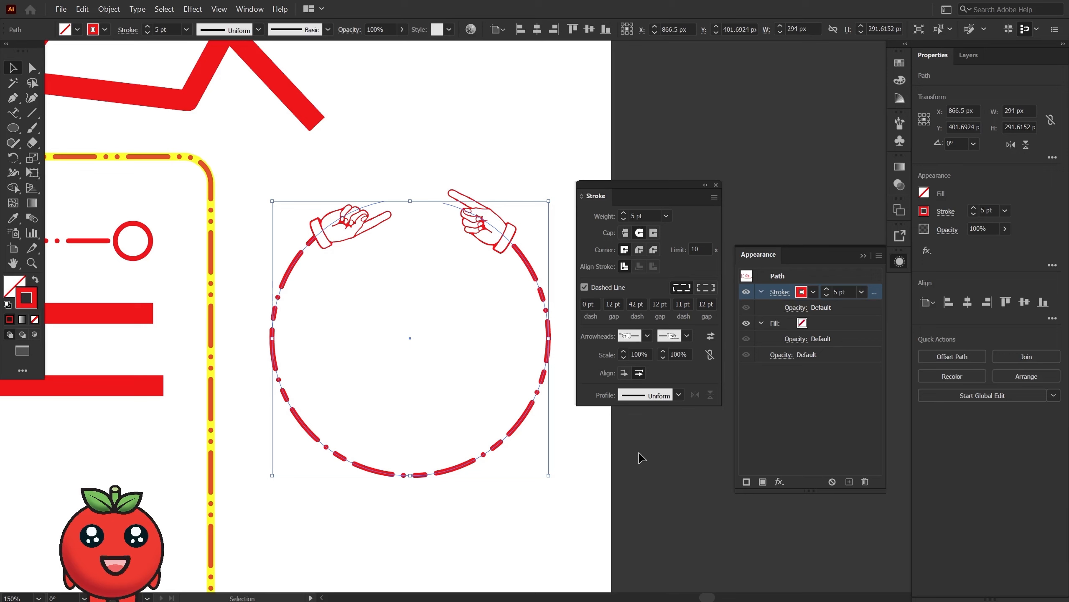
left_click(687, 336)
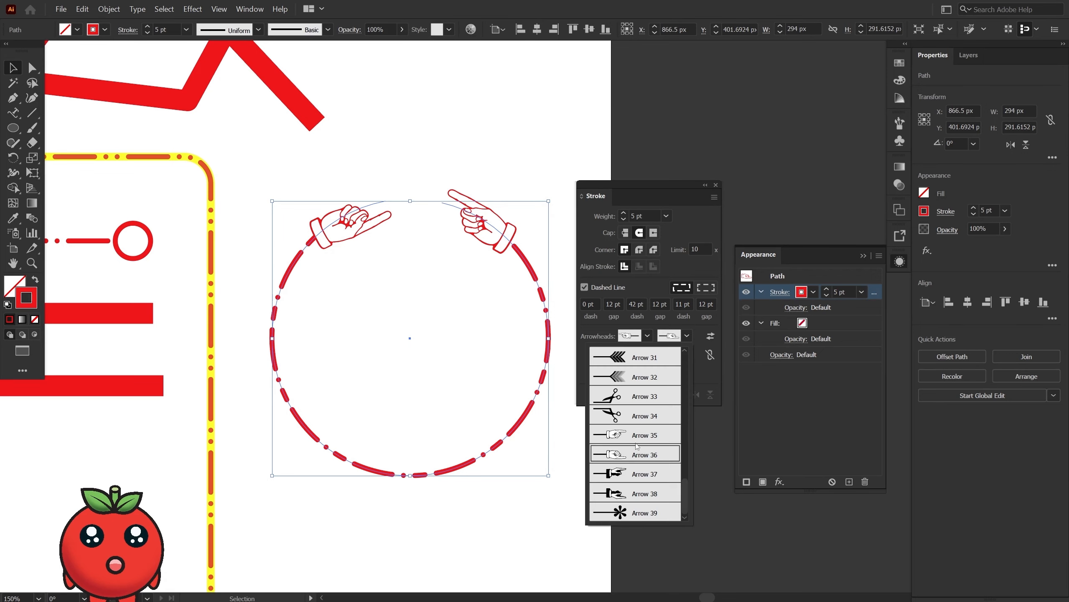
left_click(632, 435)
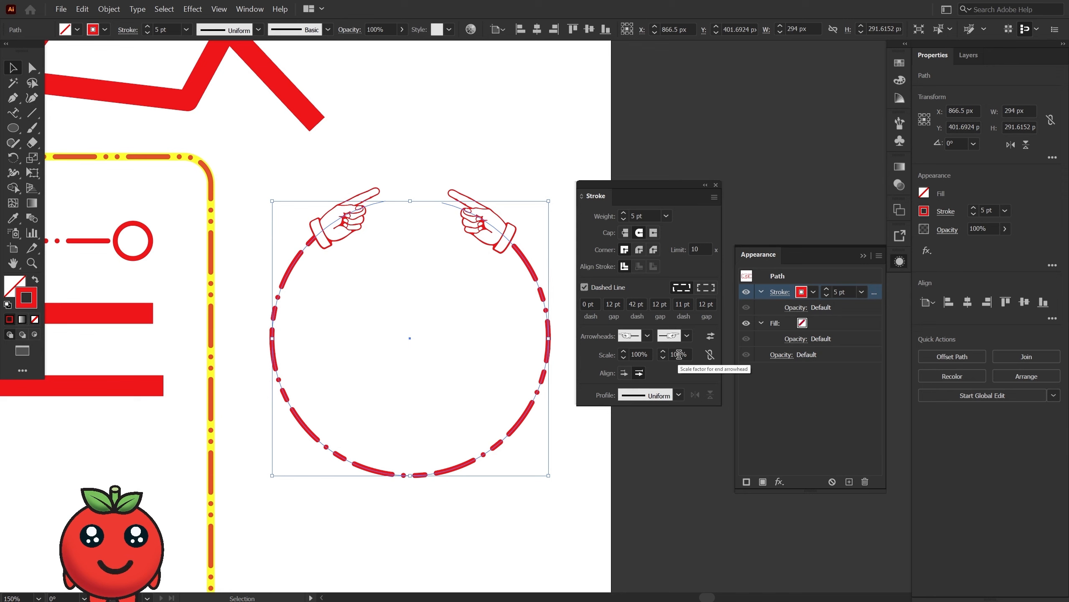
Scale the end and start arrowheads to 200% and align them so their tips extend beyond the ends of the path.
left_click(657, 355)
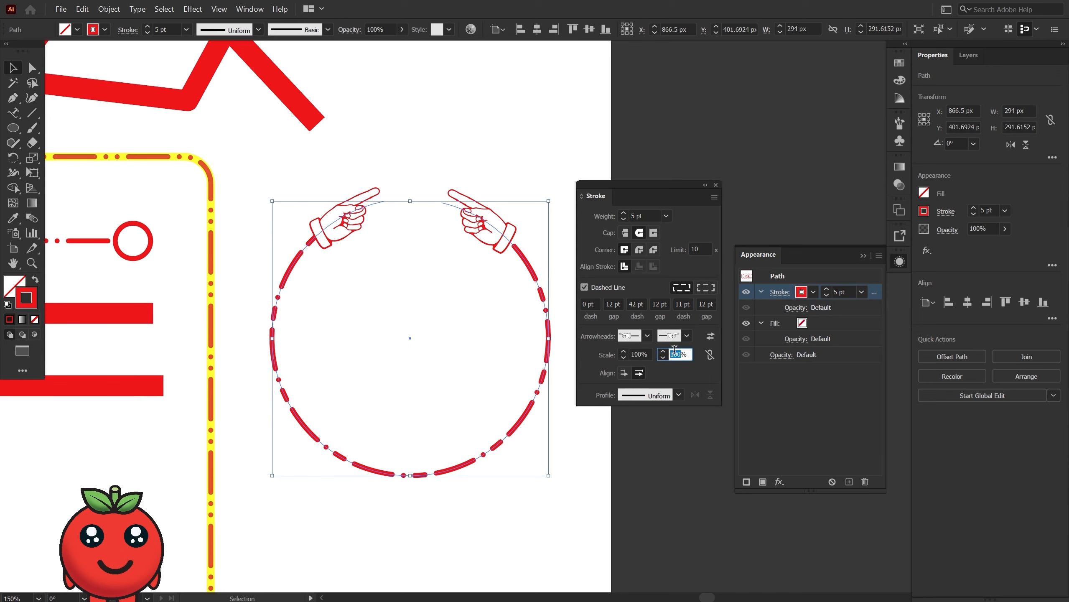
type("20")
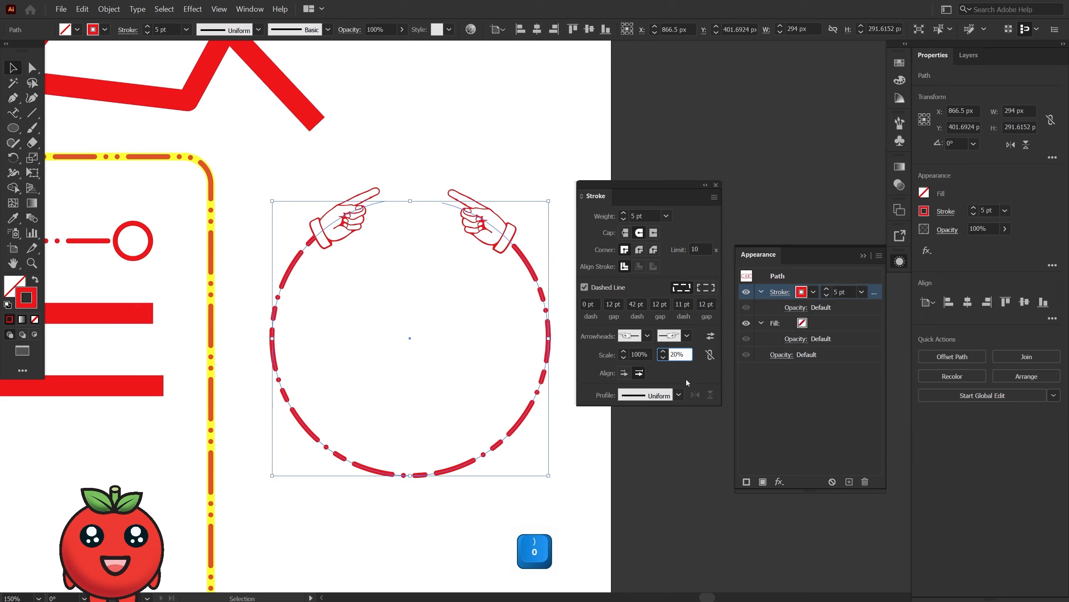
type("0")
key("Return")
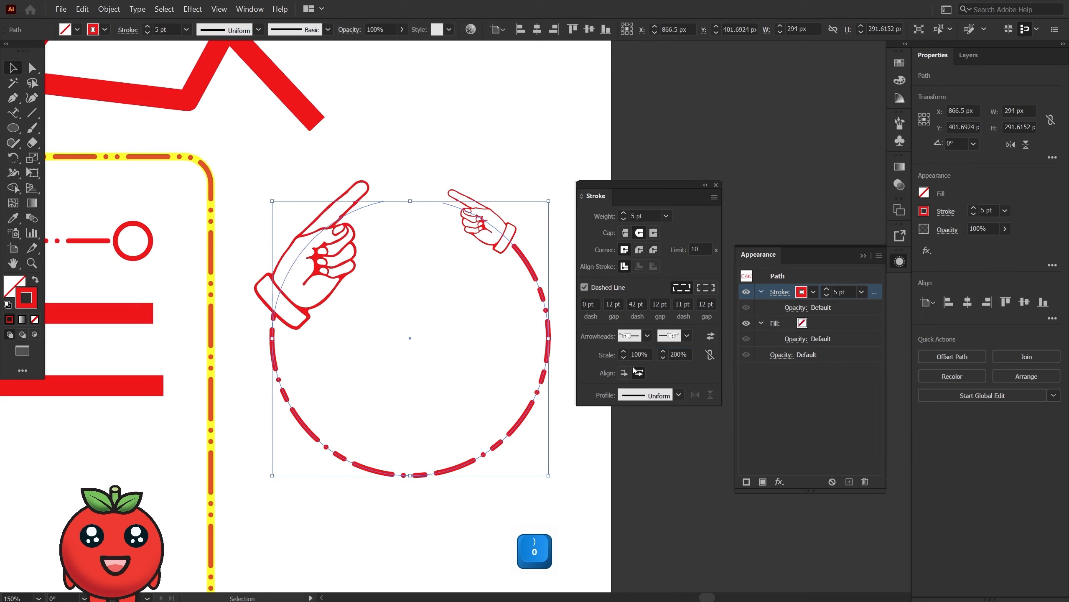
left_click(641, 354)
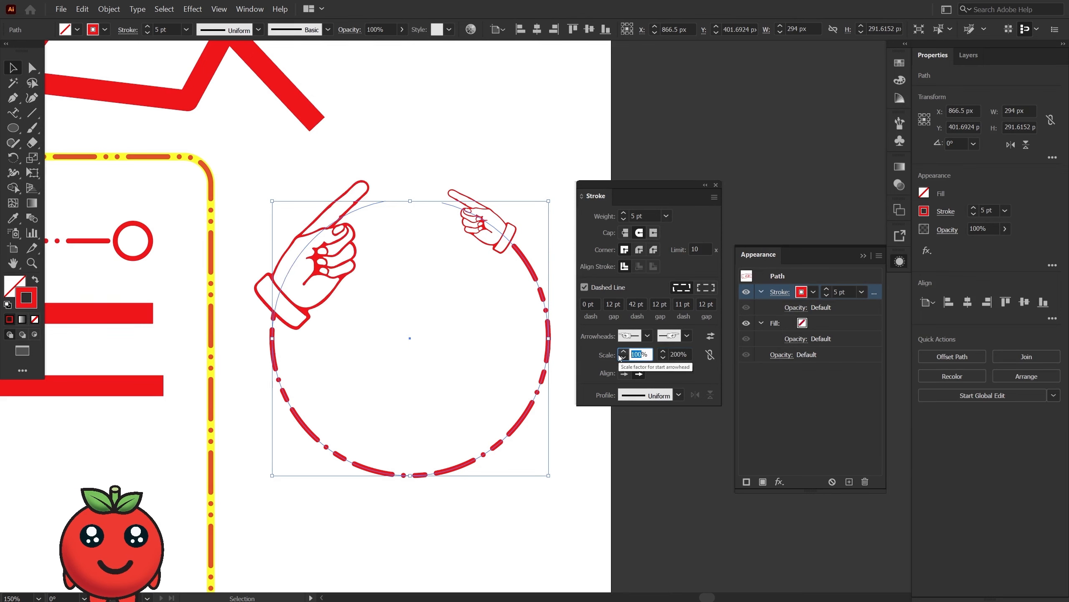
type("200")
key("Return")
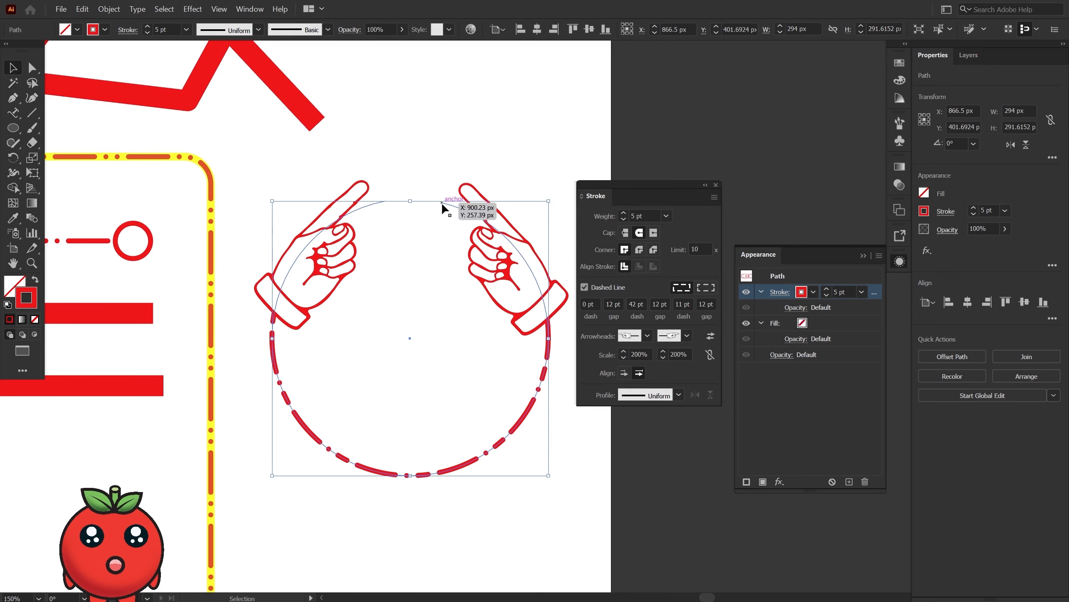
left_click(622, 374)
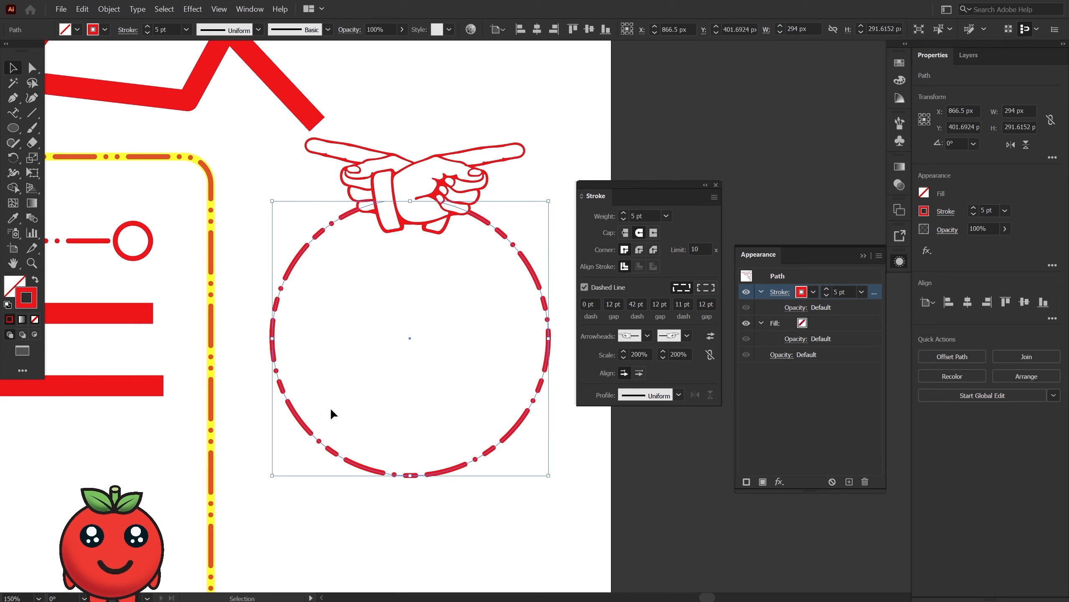
Try to place type along the open circle from each end of the gap with the Type on a Path tool.
left_click(13, 113)
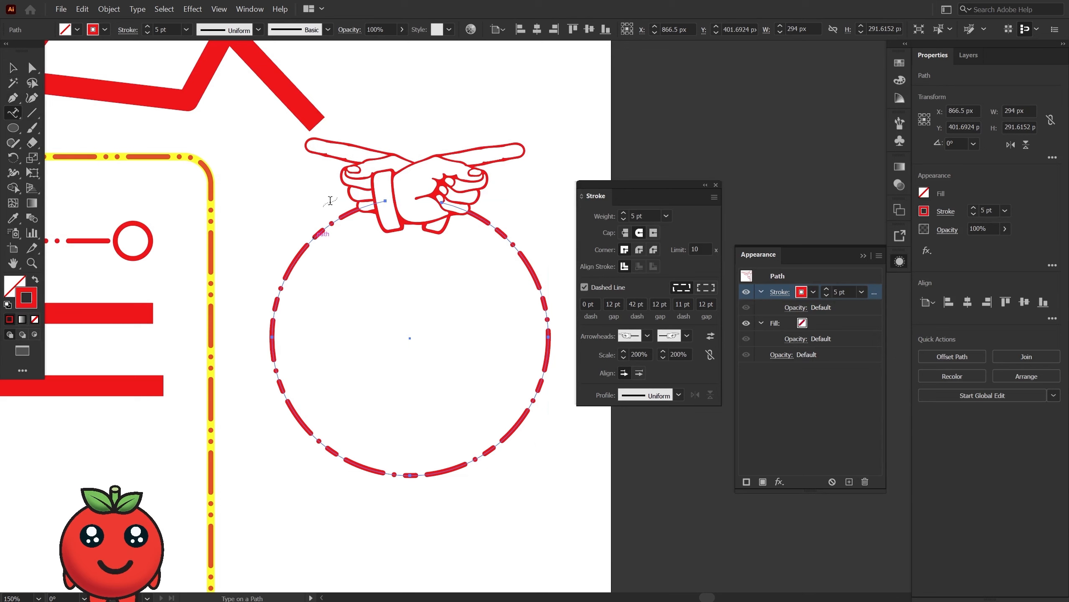
left_click(381, 203)
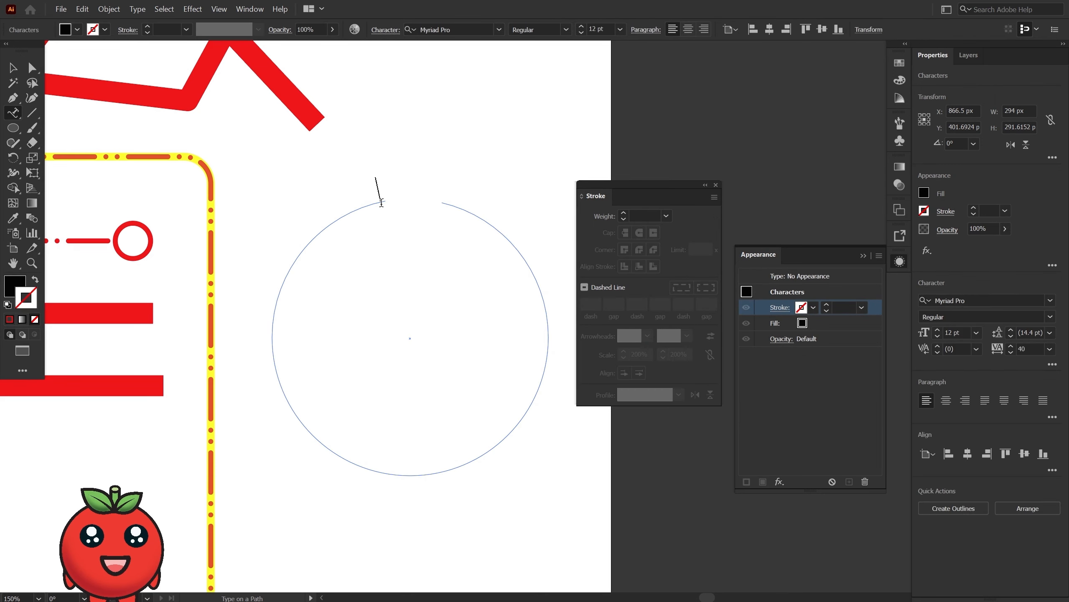
key("ctrl+z")
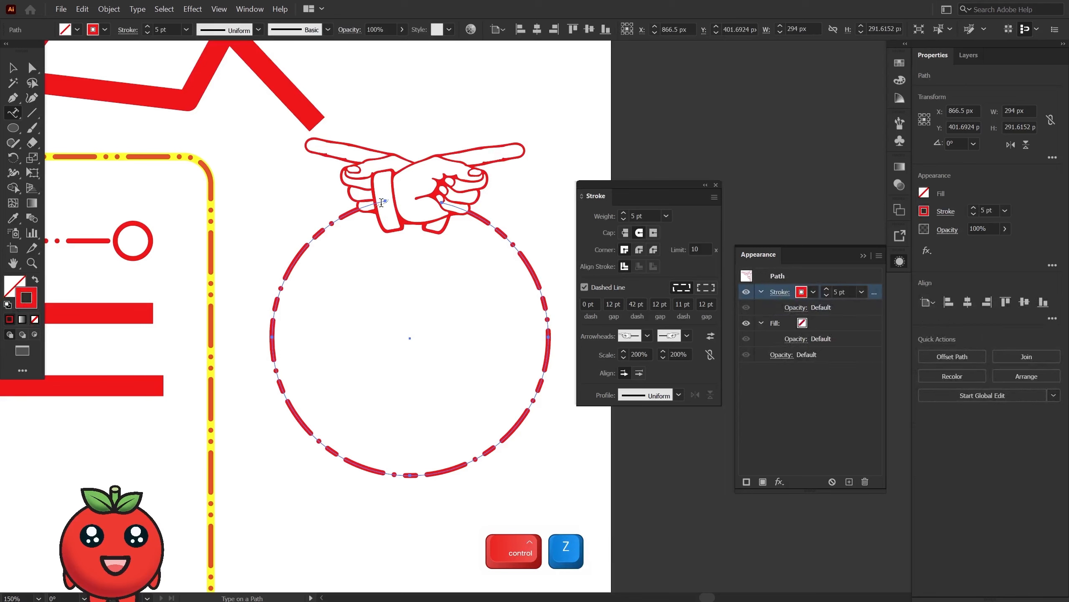
left_click(444, 203)
key("ctrl+z")
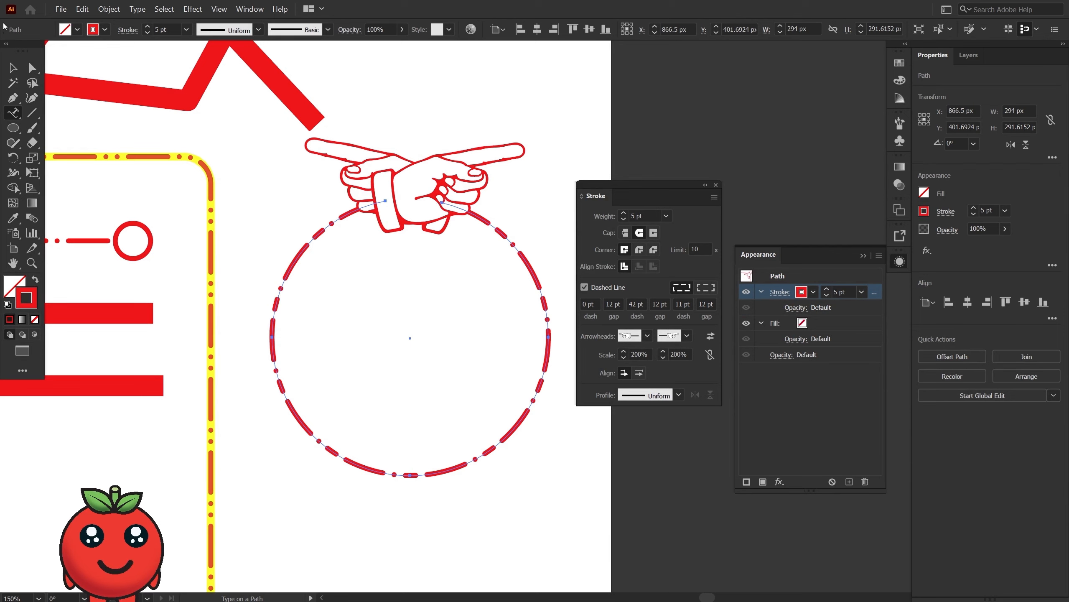
key("v")
Duplicate the open circle's path in place within Layer 1 and deselect it.
left_click(968, 55)
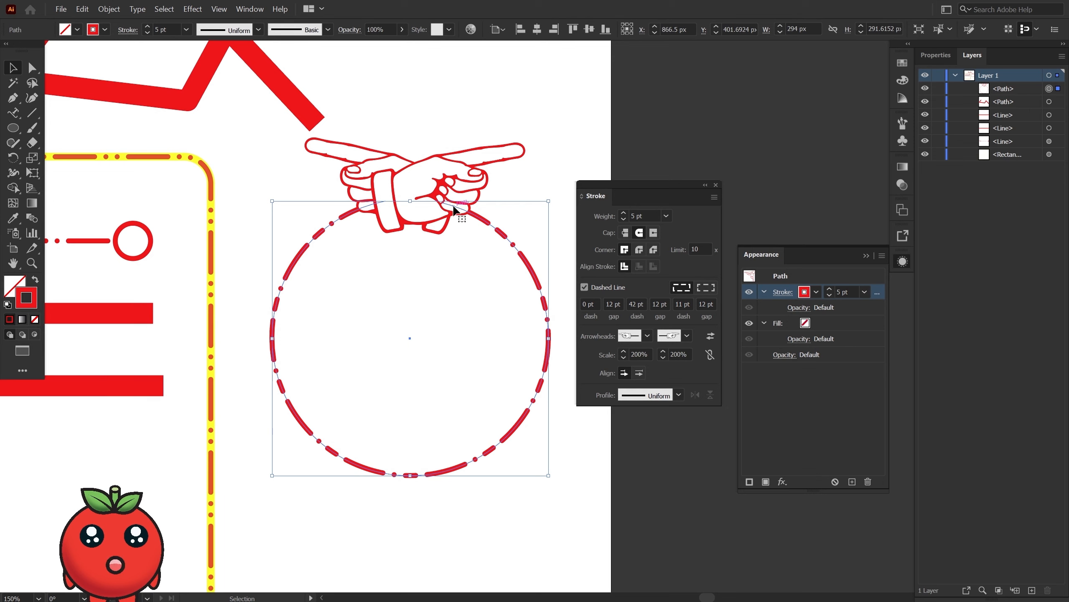
mouse_move(454, 207)
left_mouse_down()
mouse_move(455, 235)
mouse_move(456, 216)
left_mouse_up()
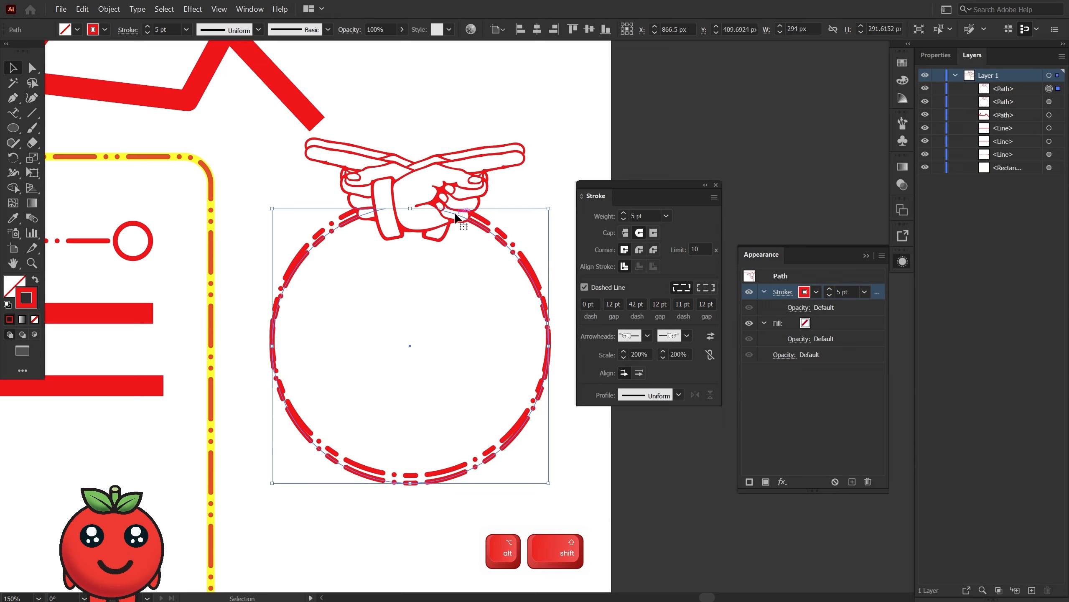
key("ctrl+z")
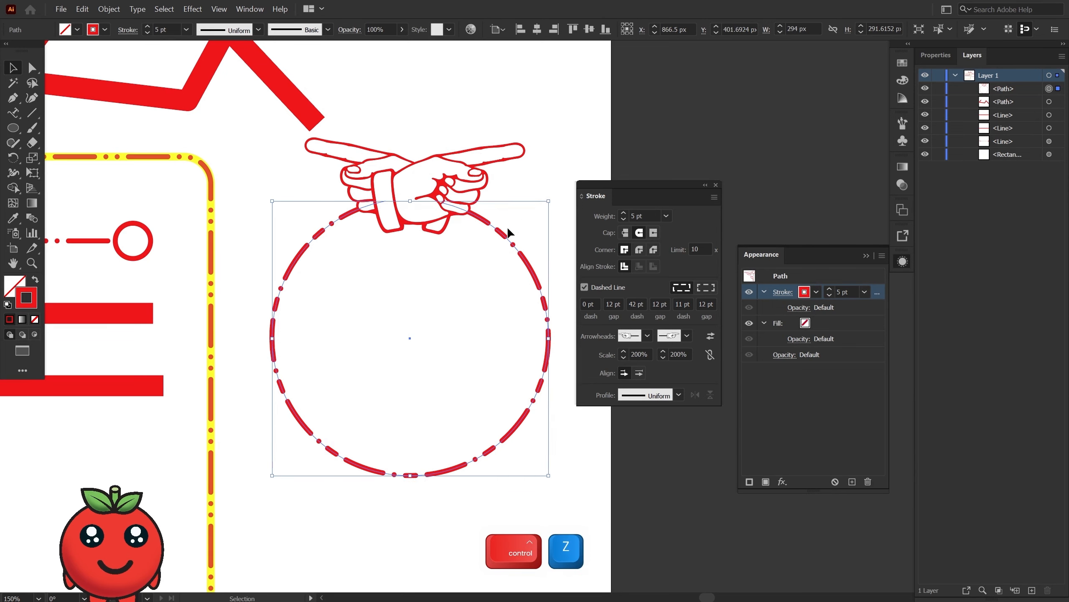
left_click(1007, 90)
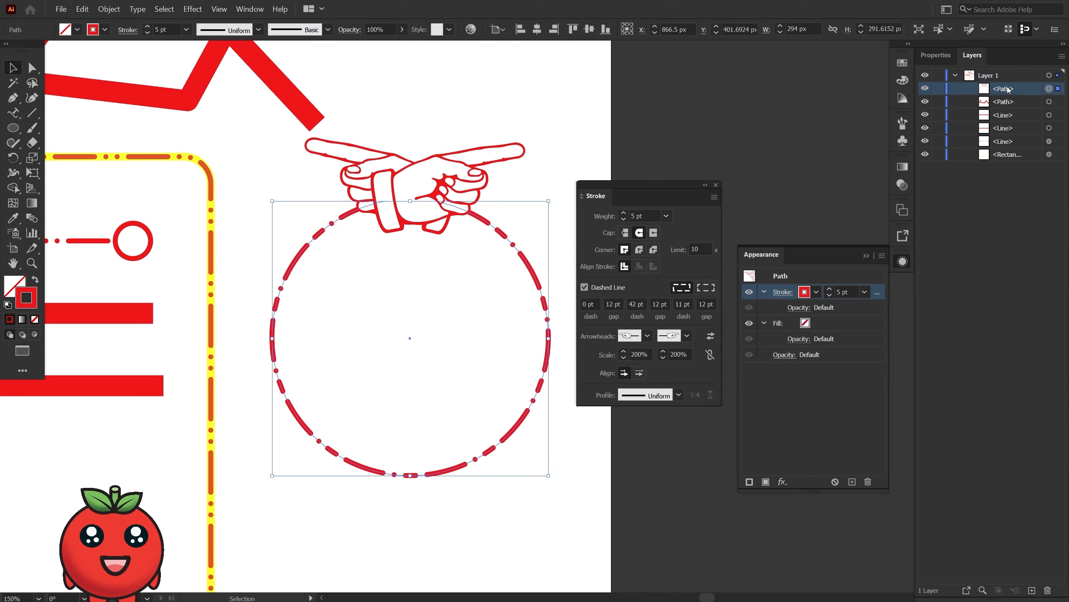
key("alt")
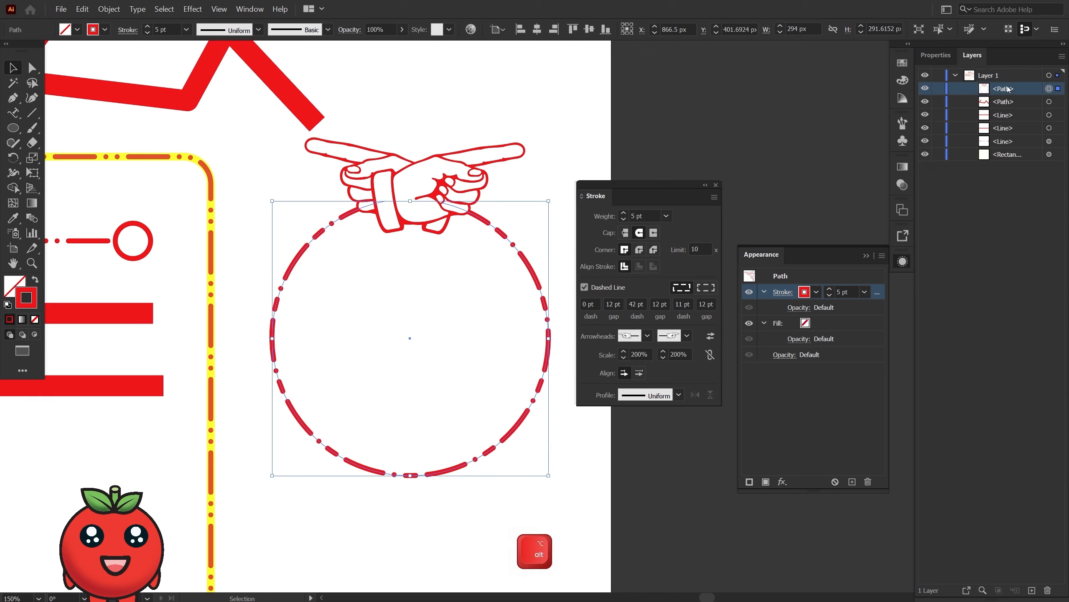
left_click_drag(1007, 90, 1013, 82)
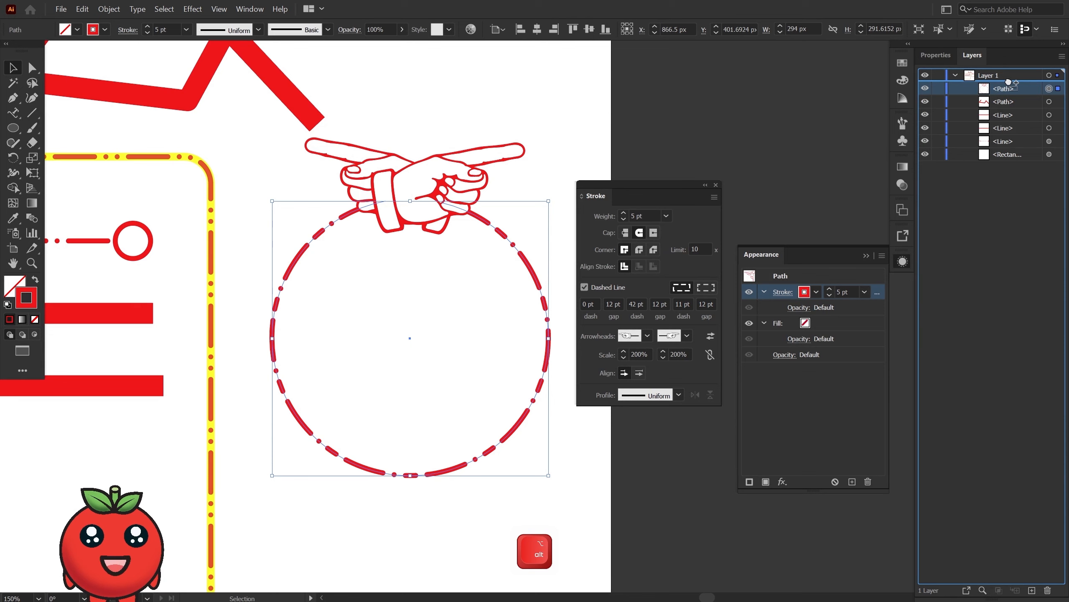
left_click_drag(1008, 82, 1008, 81)
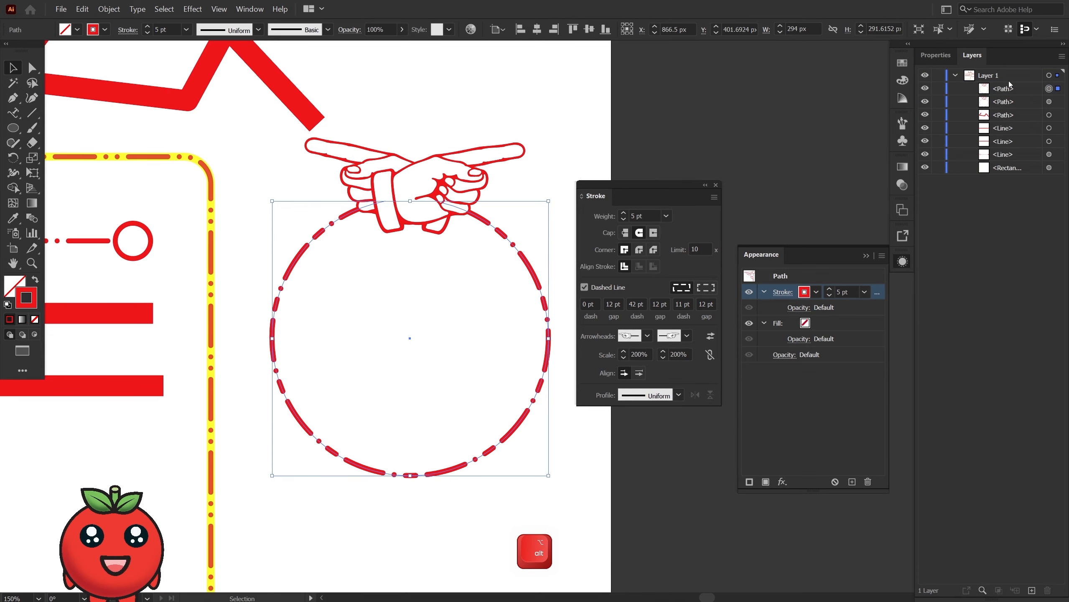
left_click(923, 88)
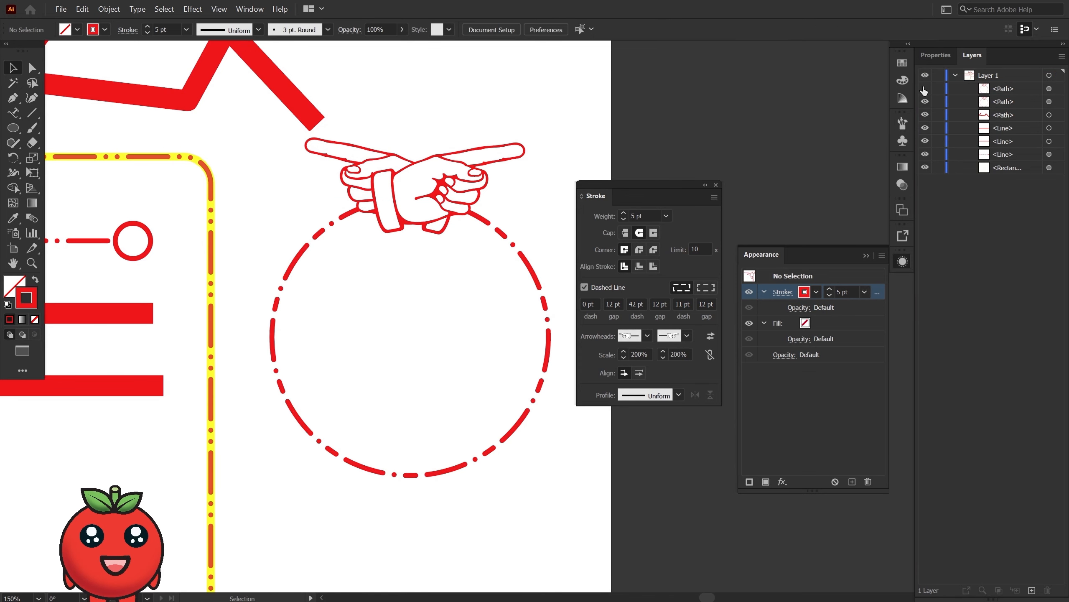
Add Lorem ipsum placeholder text along the duplicate path with the Type on a Path tool and flip it to the inside of the circle.
left_click(12, 112)
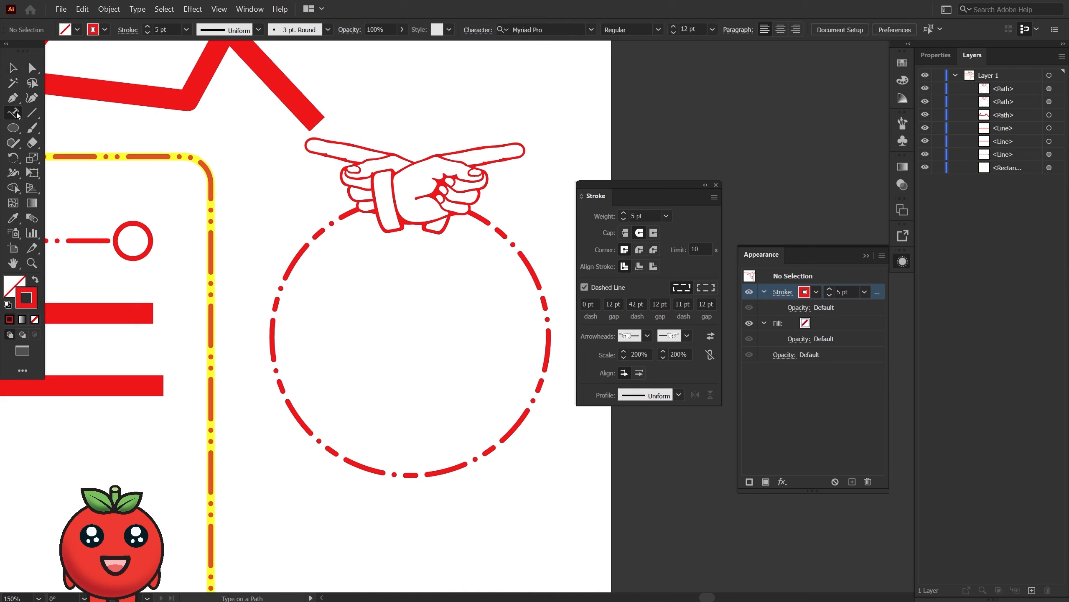
left_click(380, 202)
key("ctrl+z")
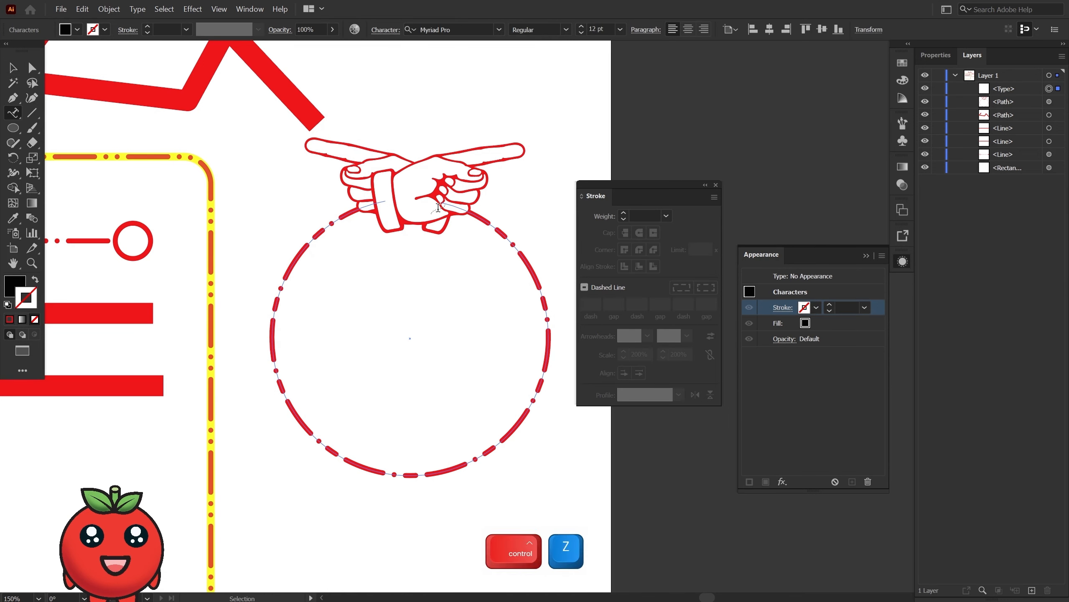
key("ctrl+z")
left_click(449, 205)
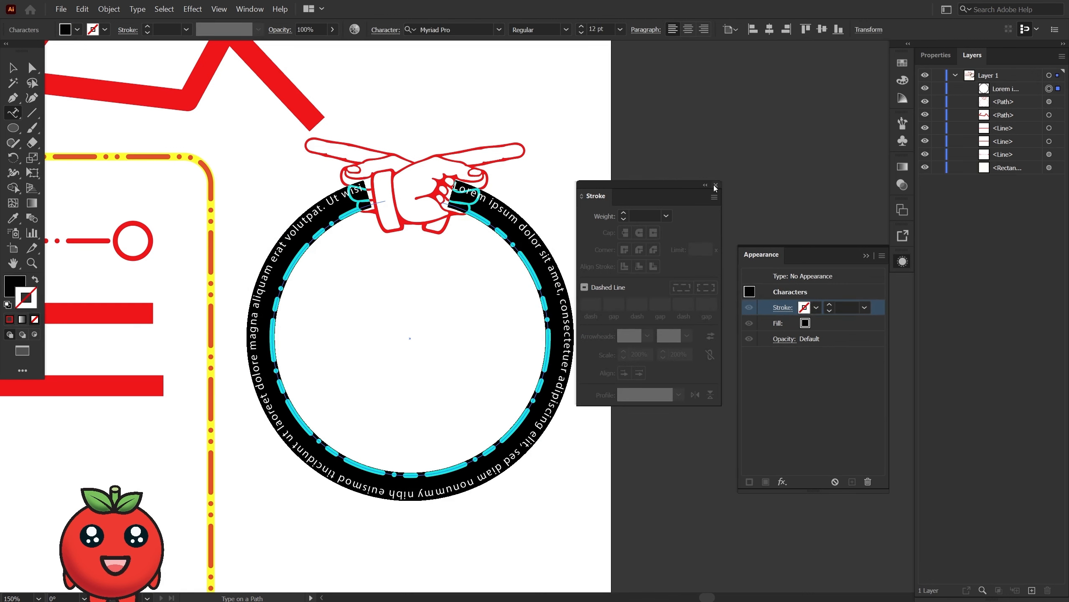
key("Escape")
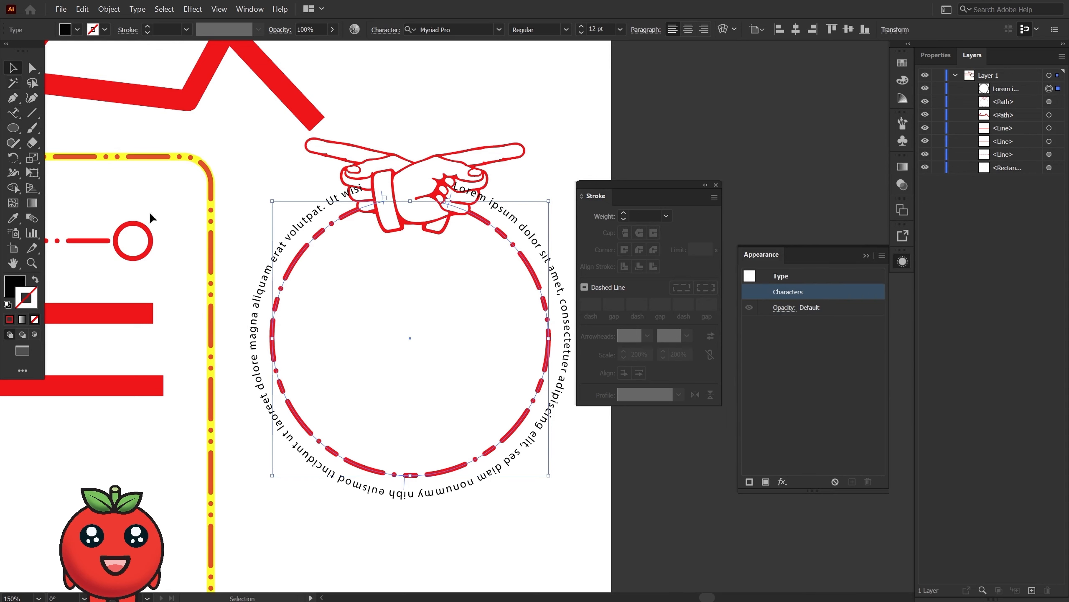
left_click_drag(403, 489, 405, 458)
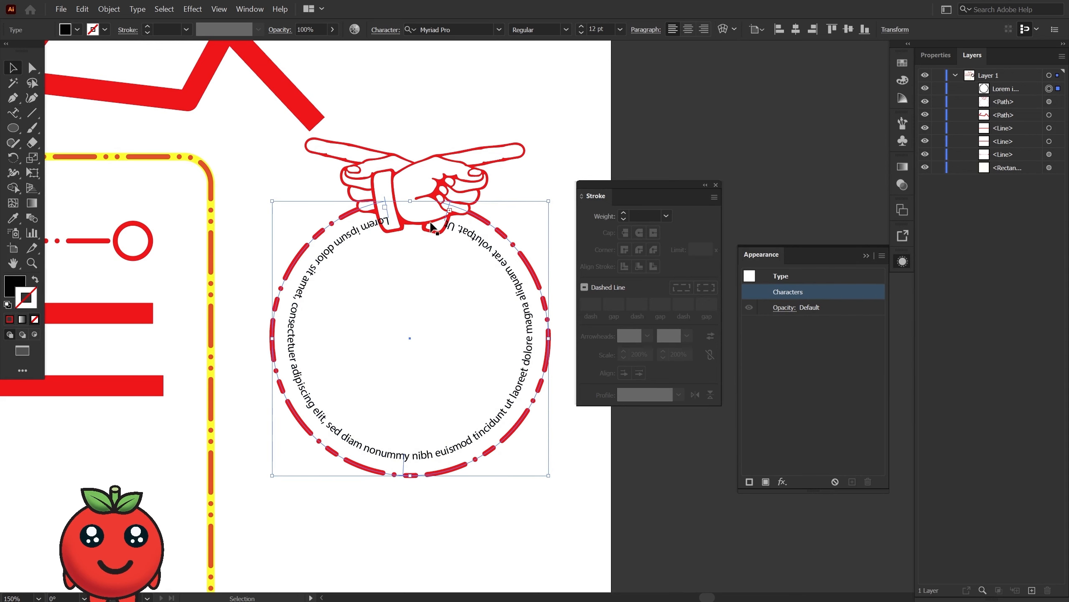
Replace all the placeholder text along the circle's path with the word "Tometo" and finish text editing.
double_click(387, 226)
double_click(382, 219)
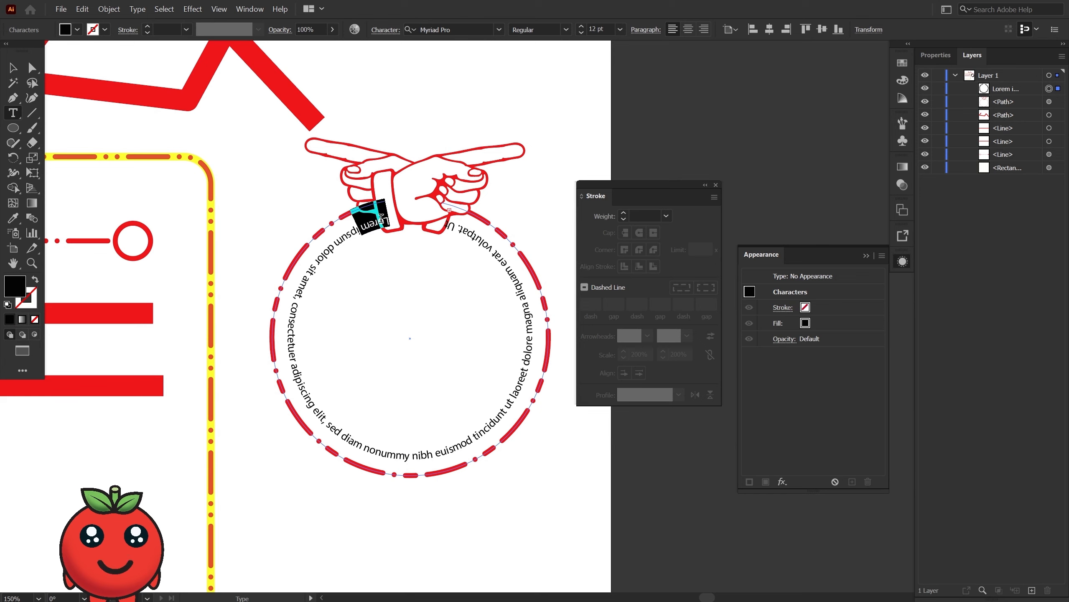
type("t")
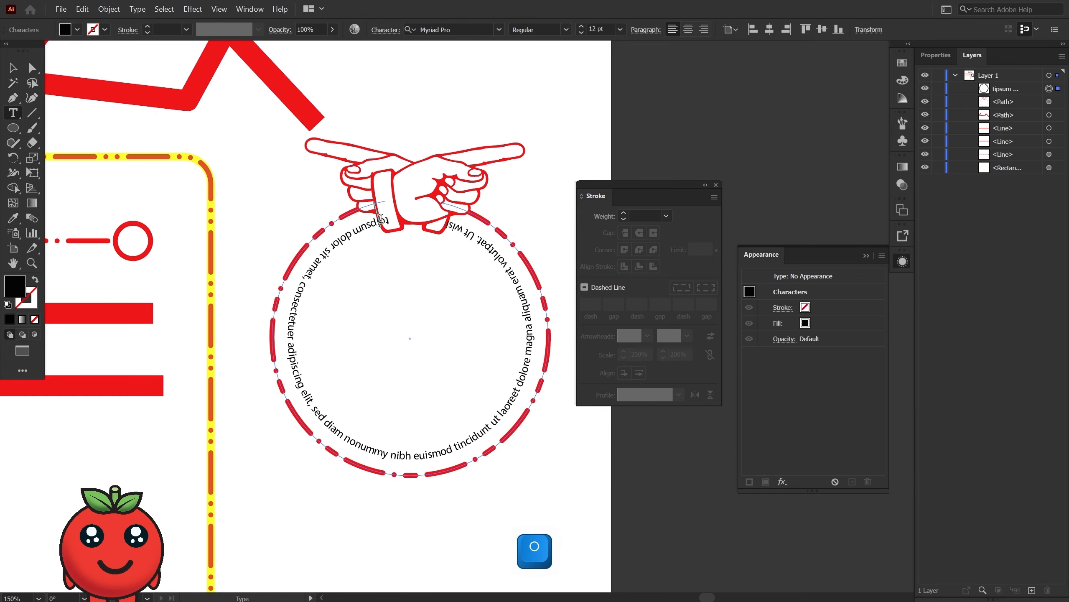
key("ctrl+a")
key("BackSpace")
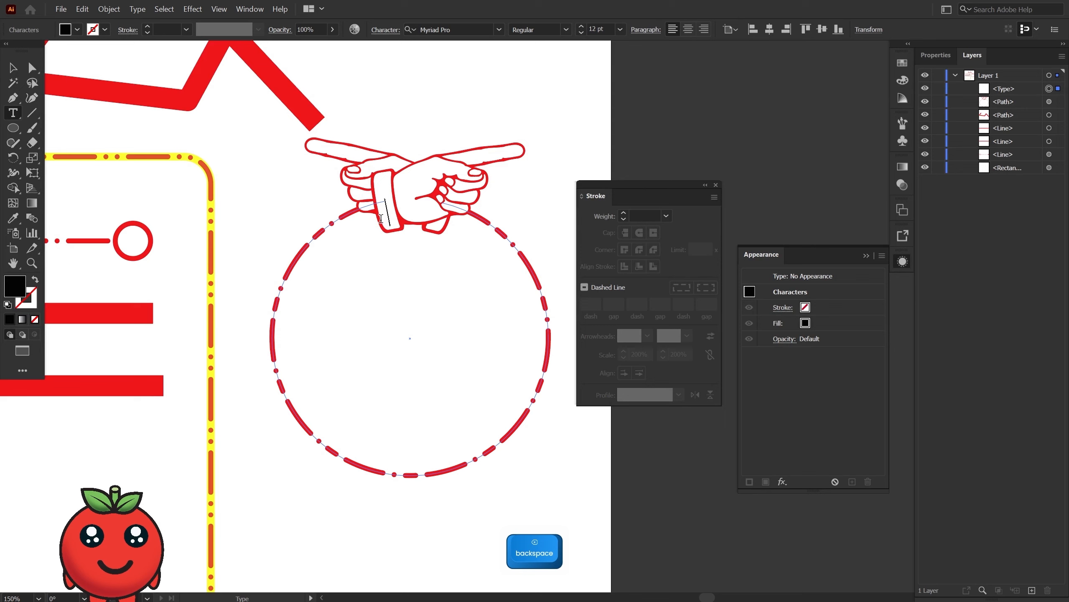
type("Tomato")
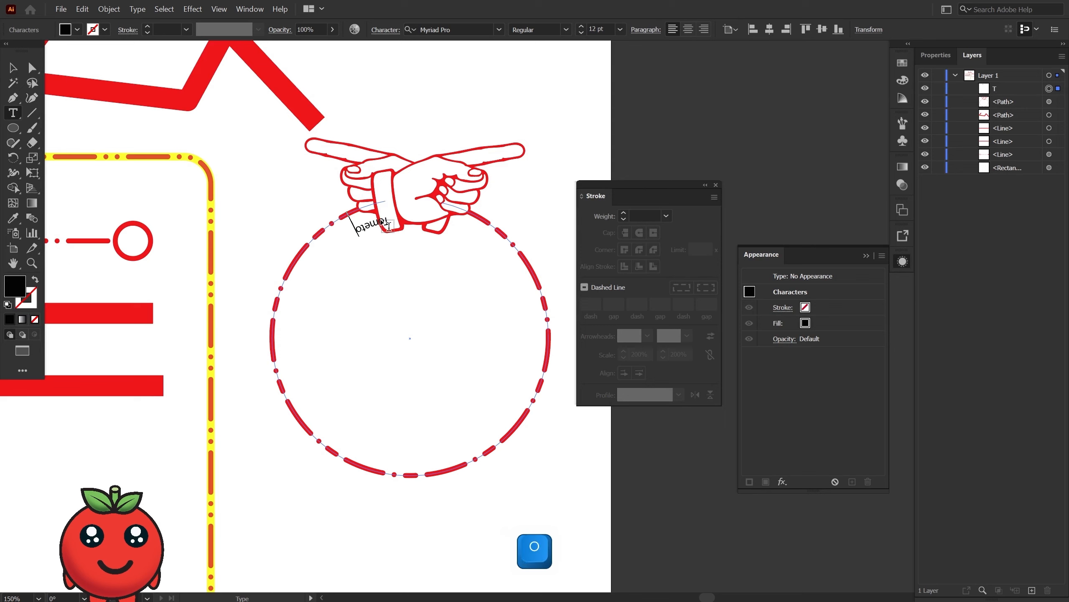
key("Escape")
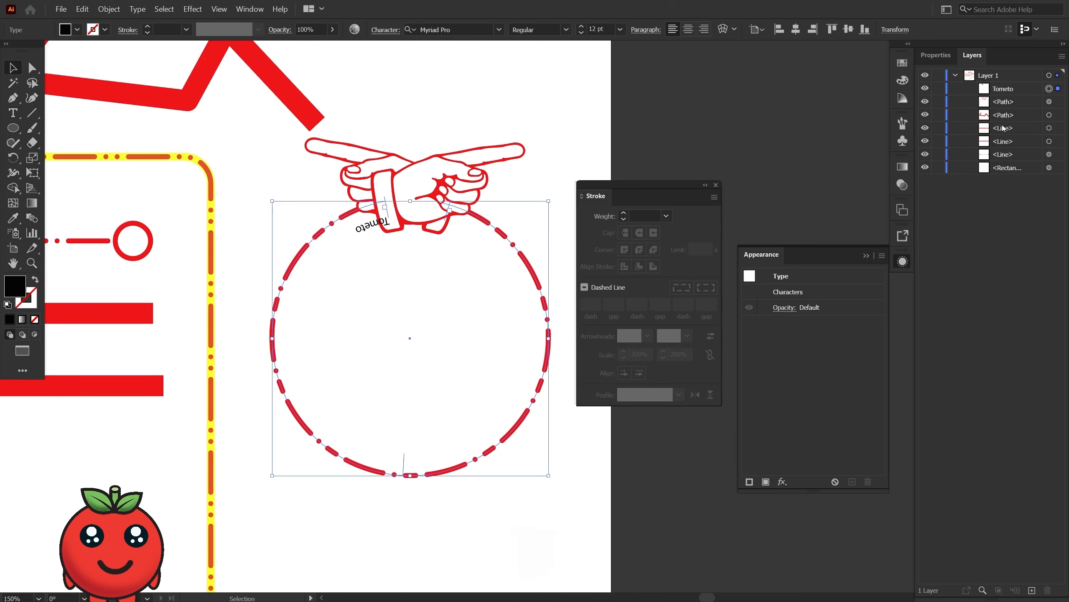
Center-align the "Tometo" path text and set its font size to 60 pt.
left_click(936, 55)
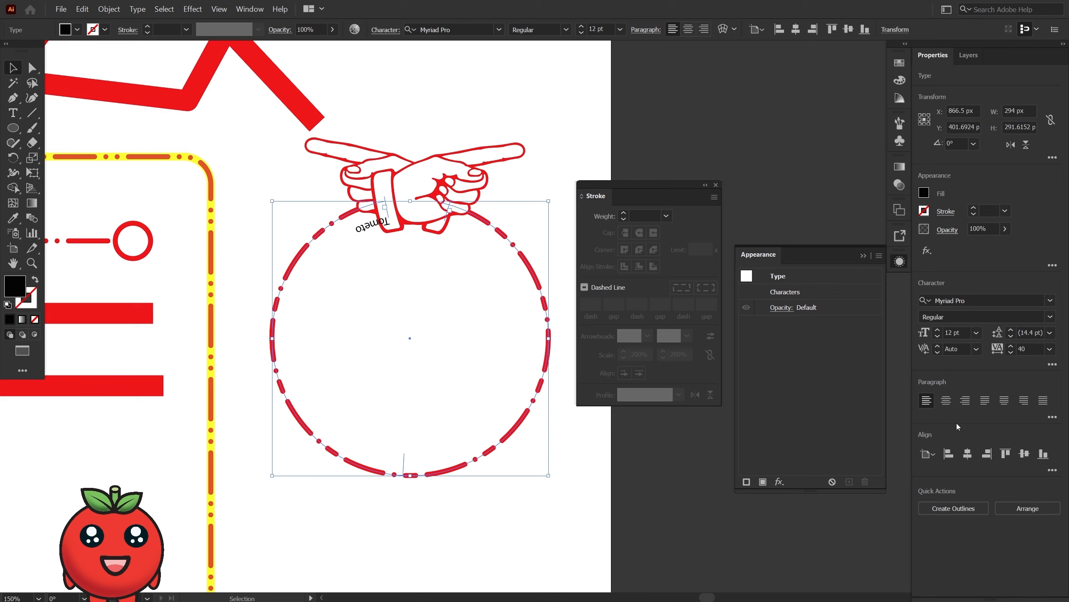
left_click(945, 400)
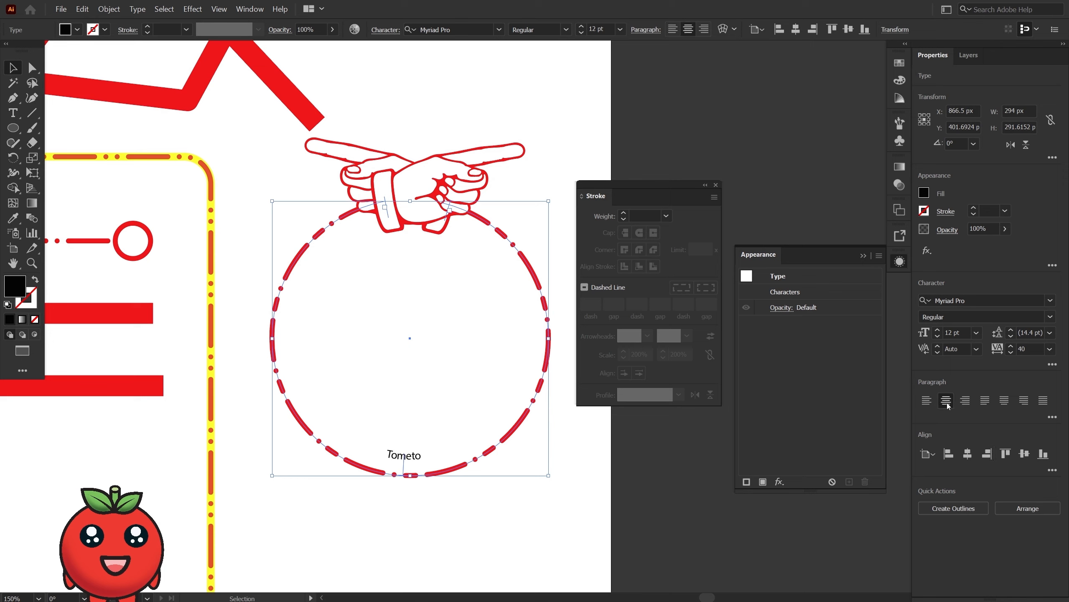
left_click(939, 331)
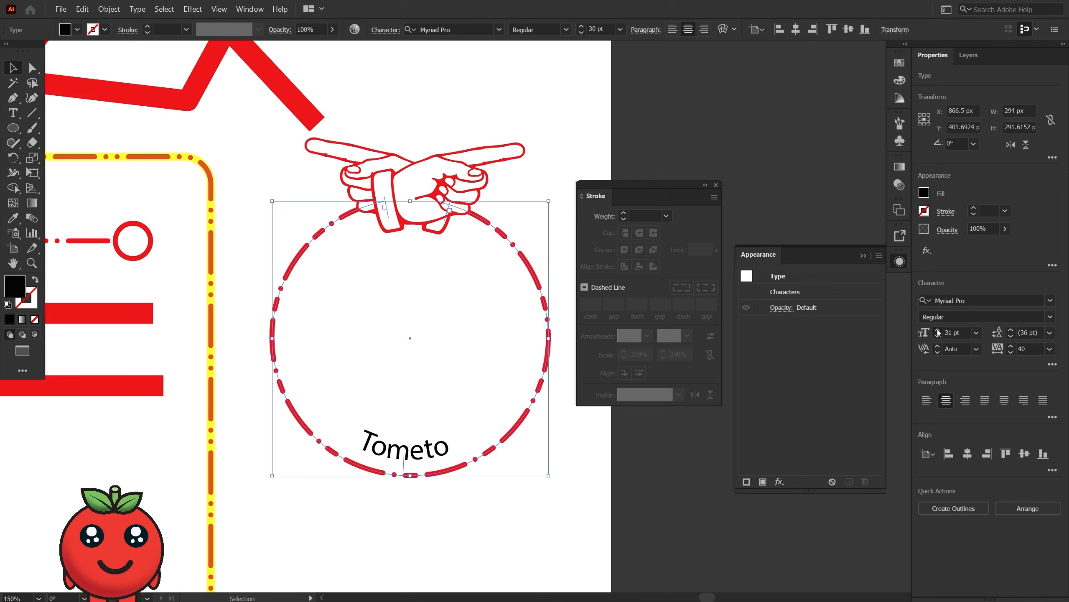
left_click_drag(939, 332, 947, 317)
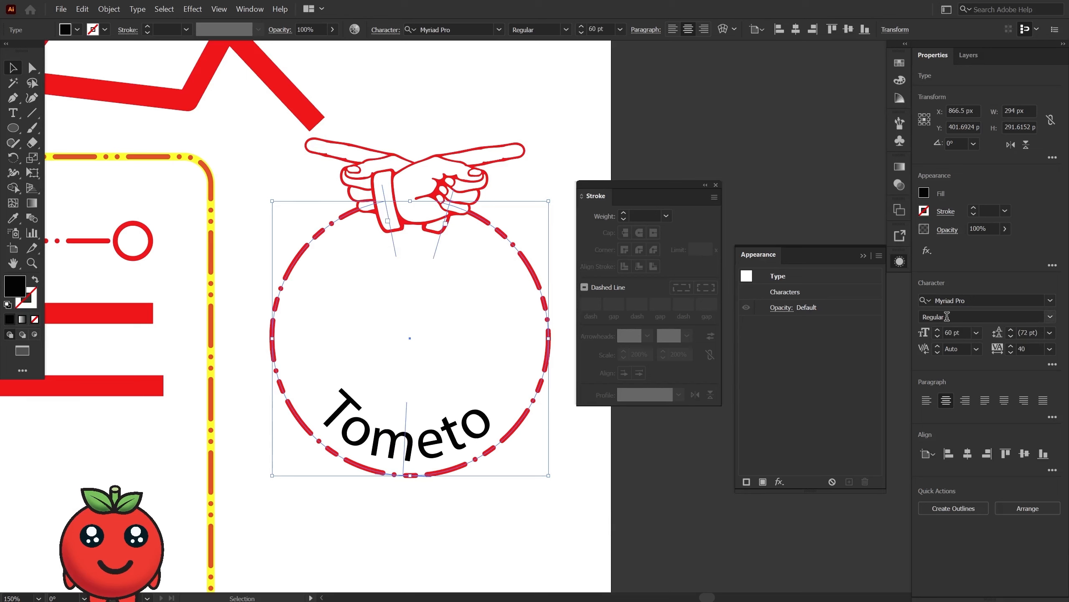
Change the "Tometo" text's font to United Kings PERSONAL USE and deselect the text.
left_click(949, 300)
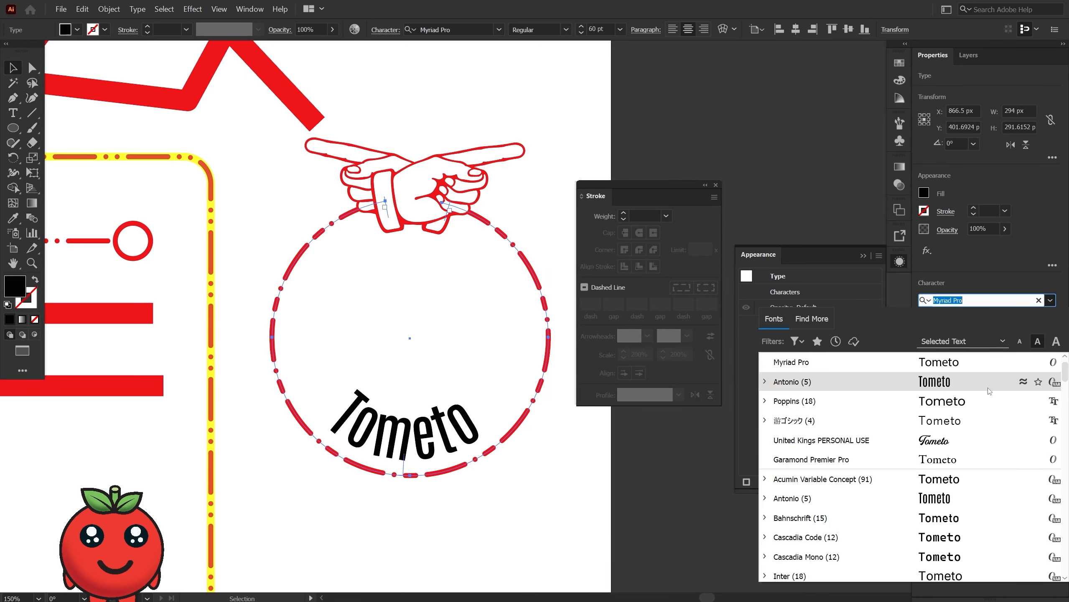
left_click(957, 438)
left_click(543, 503)
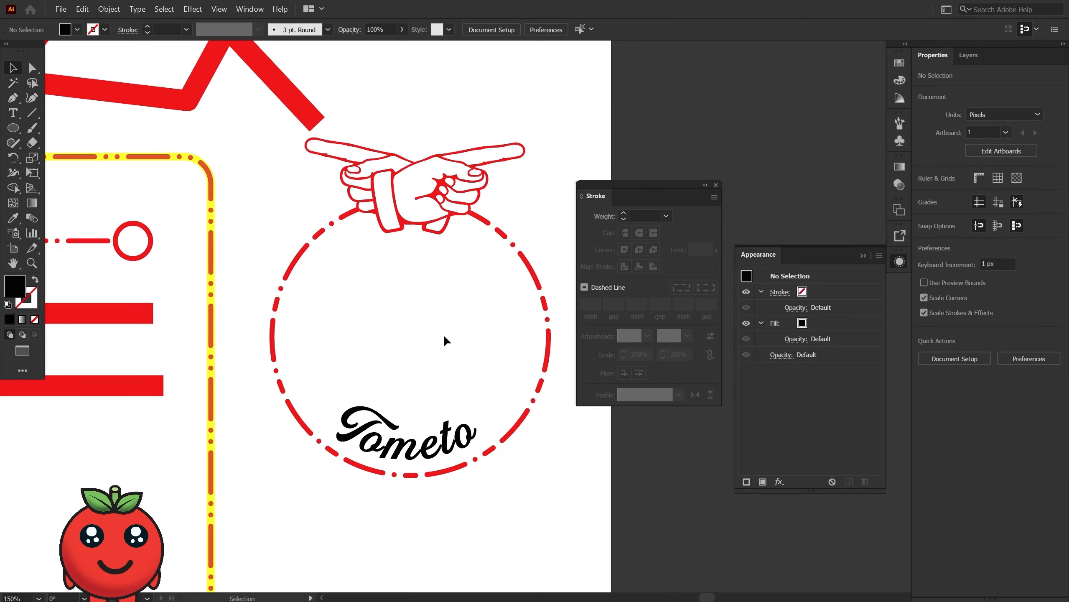
key("space")
left_click_drag(487, 339, 305, 459)
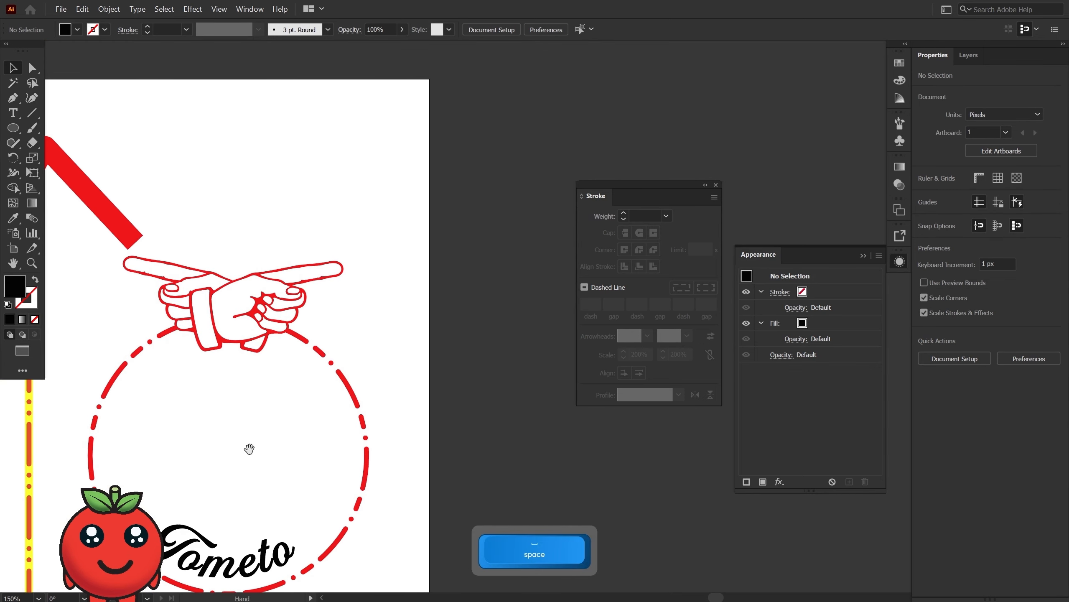
left_click_drag(208, 439, 401, 365)
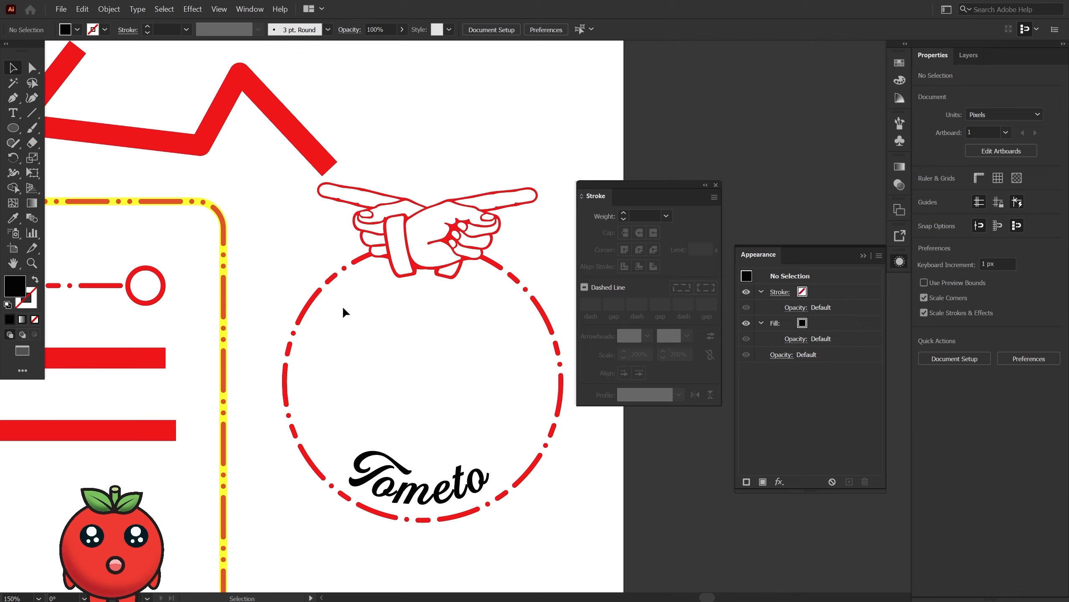
Try setting the dashed open circle's stroke color to None, and undo that change.
left_click(416, 252)
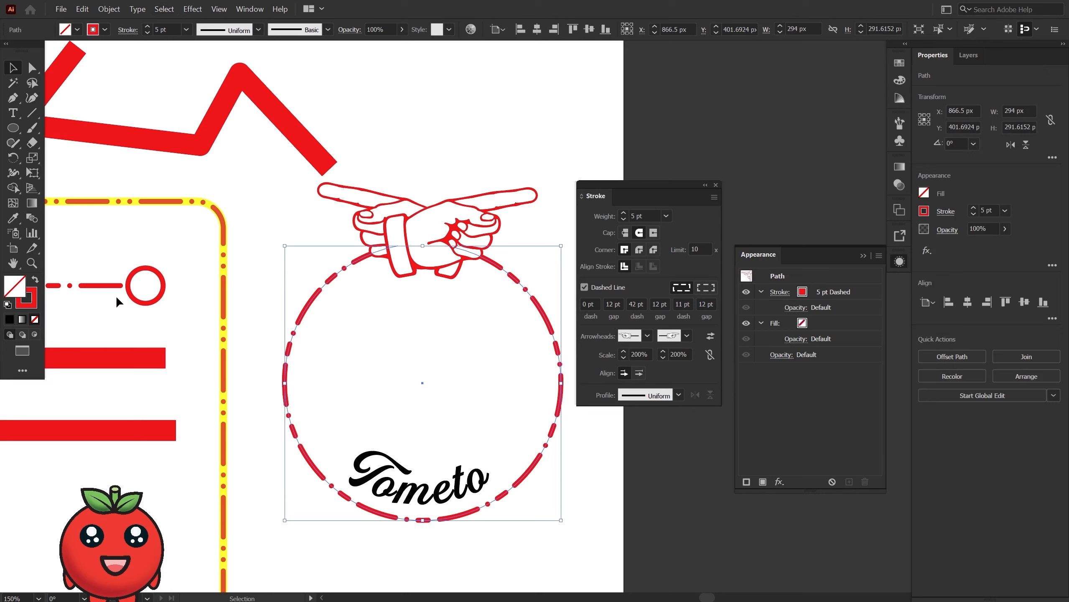
left_click(803, 294)
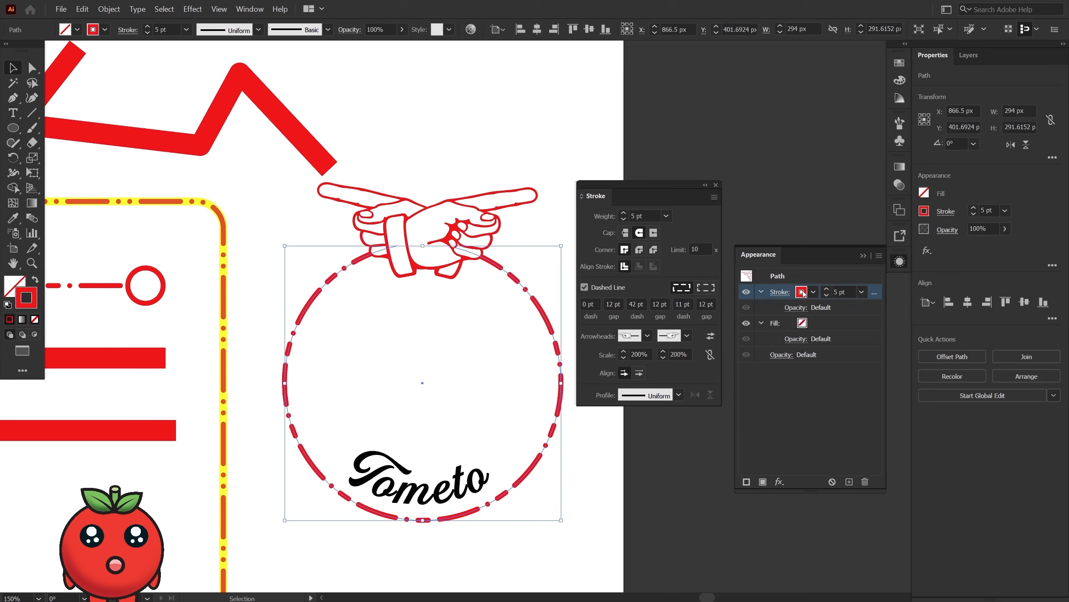
left_click(813, 292)
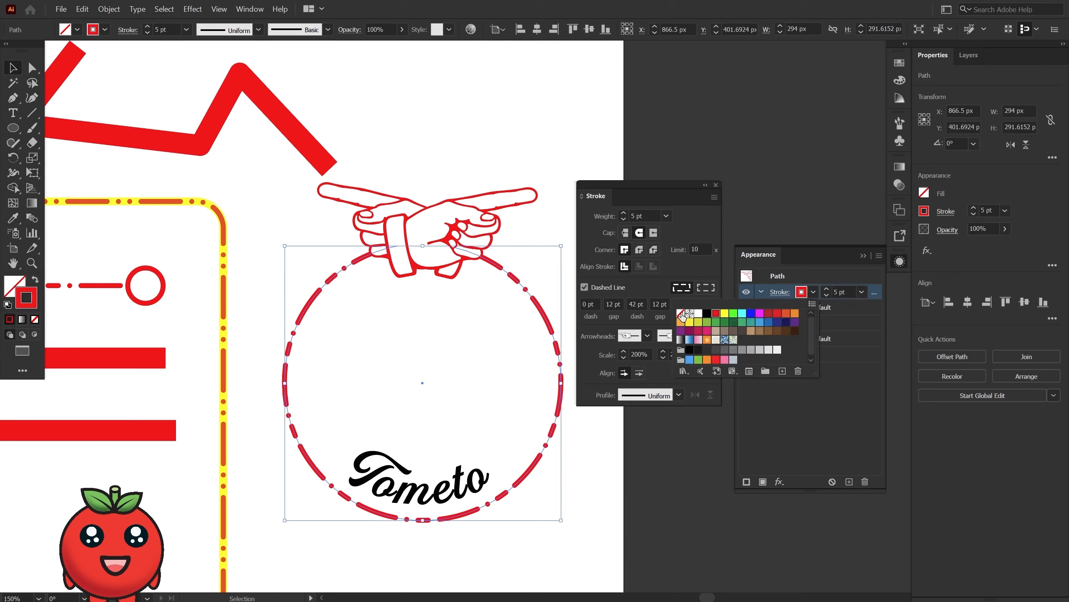
left_click(681, 313)
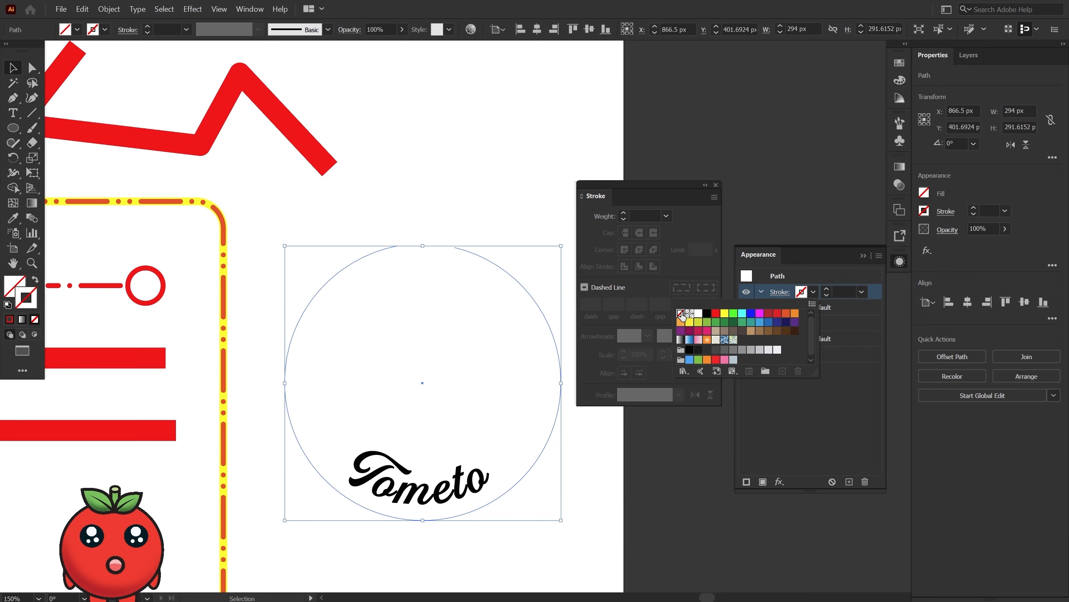
key("Escape")
key("ctrl+z")
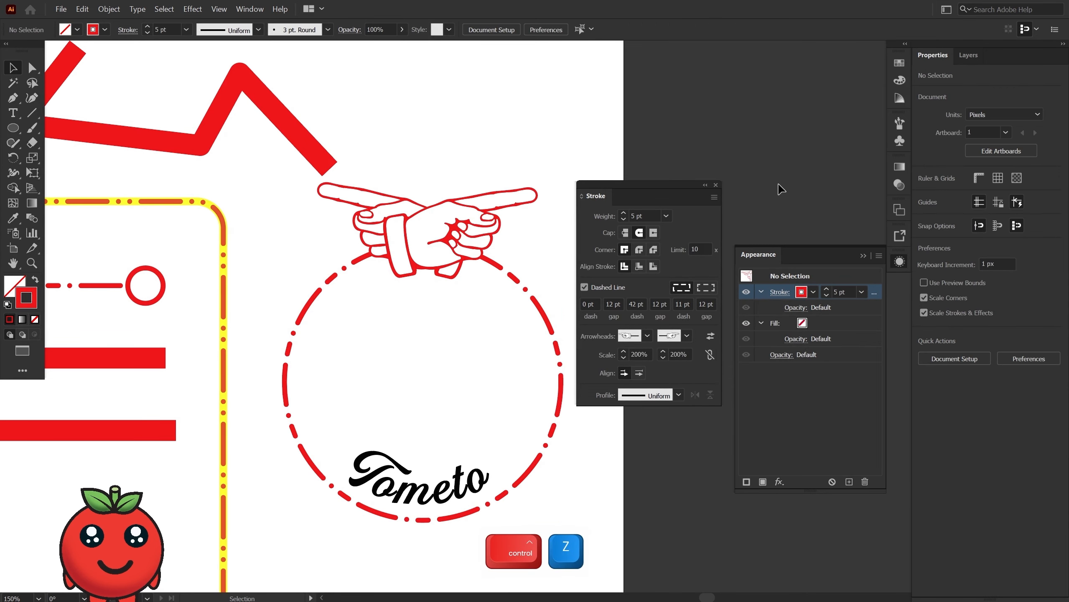